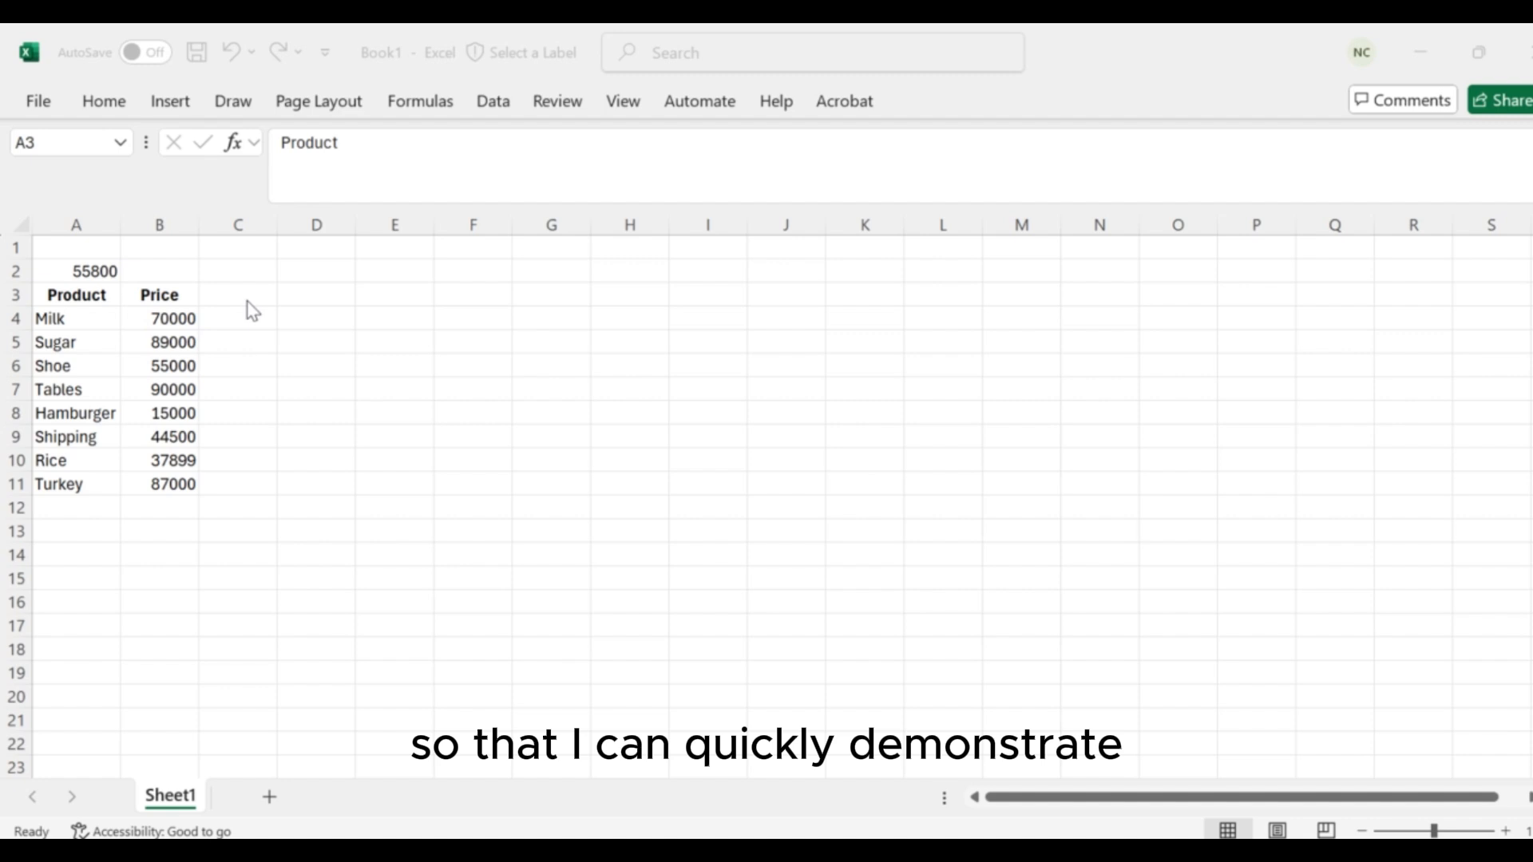
# Step: Examine the Product and Price headers and the value in cell A2
pyautogui.click(57, 300)
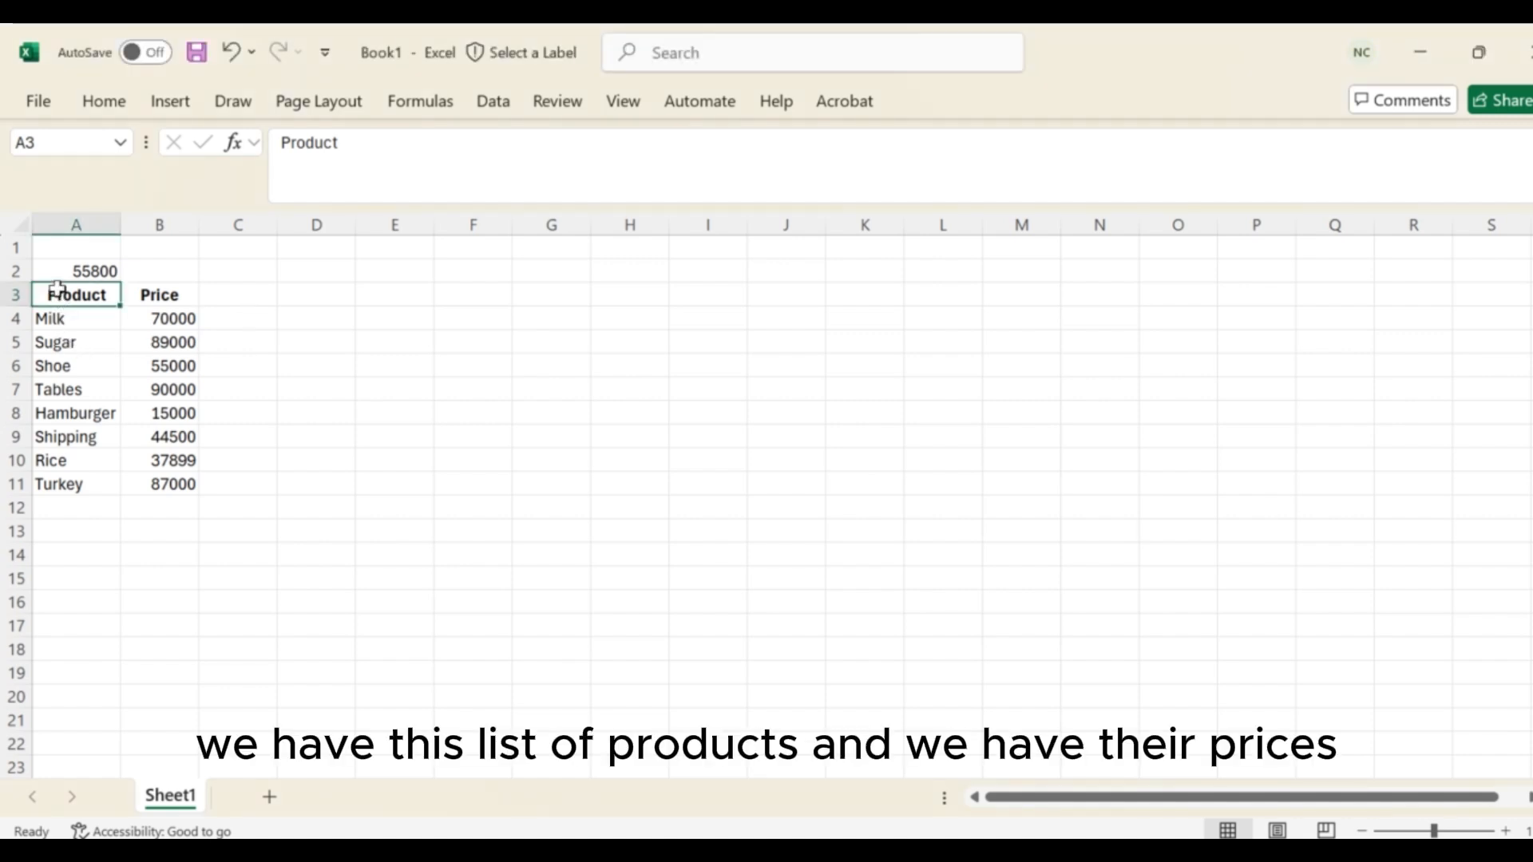
pyautogui.click(163, 293)
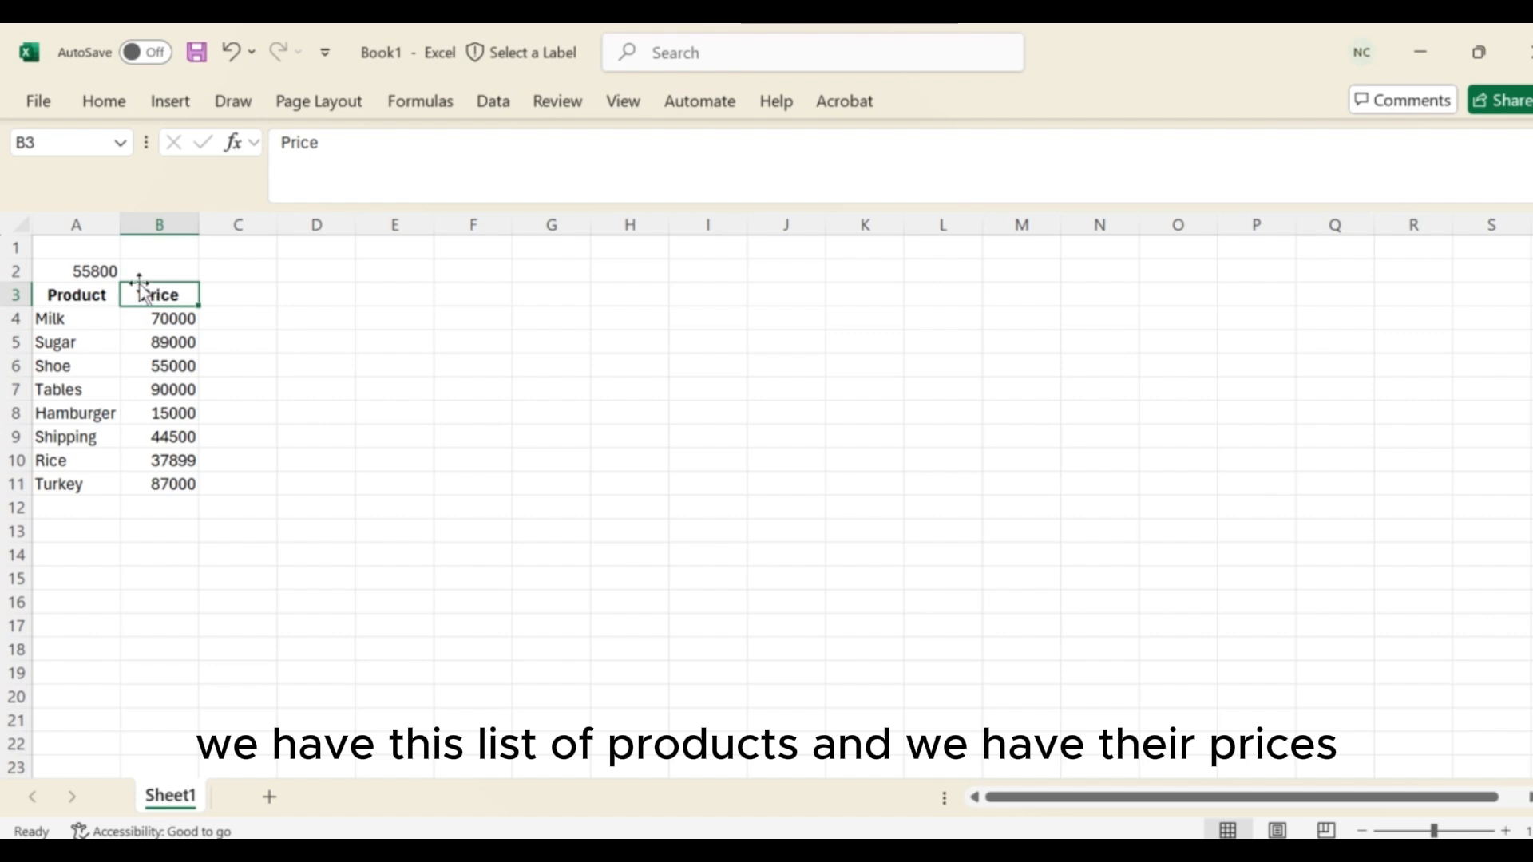
pyautogui.click(89, 271)
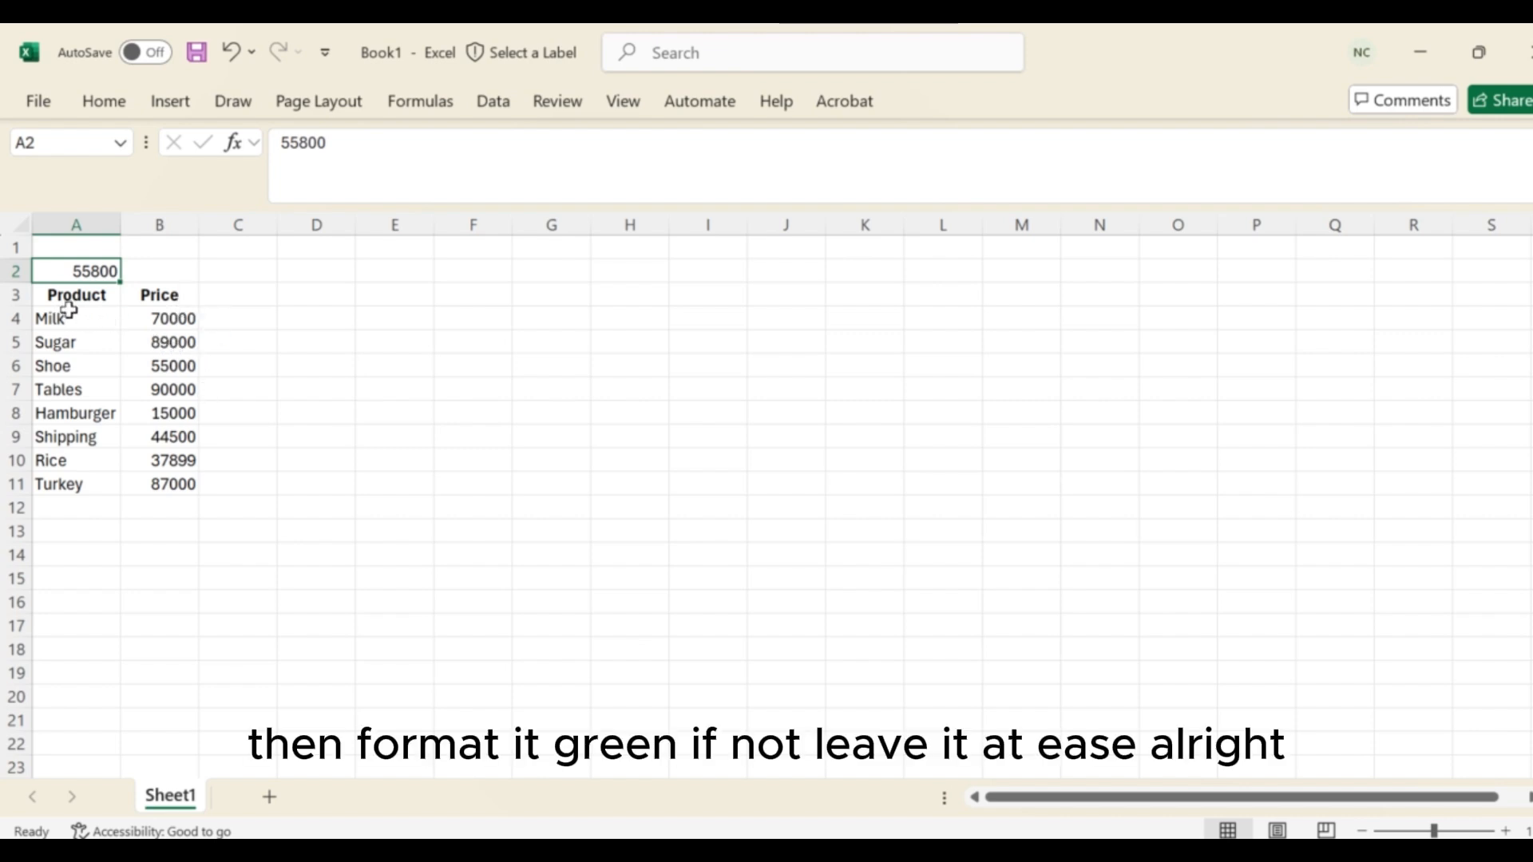
pyautogui.moveTo(73, 300); pyautogui.dragTo(159, 295)
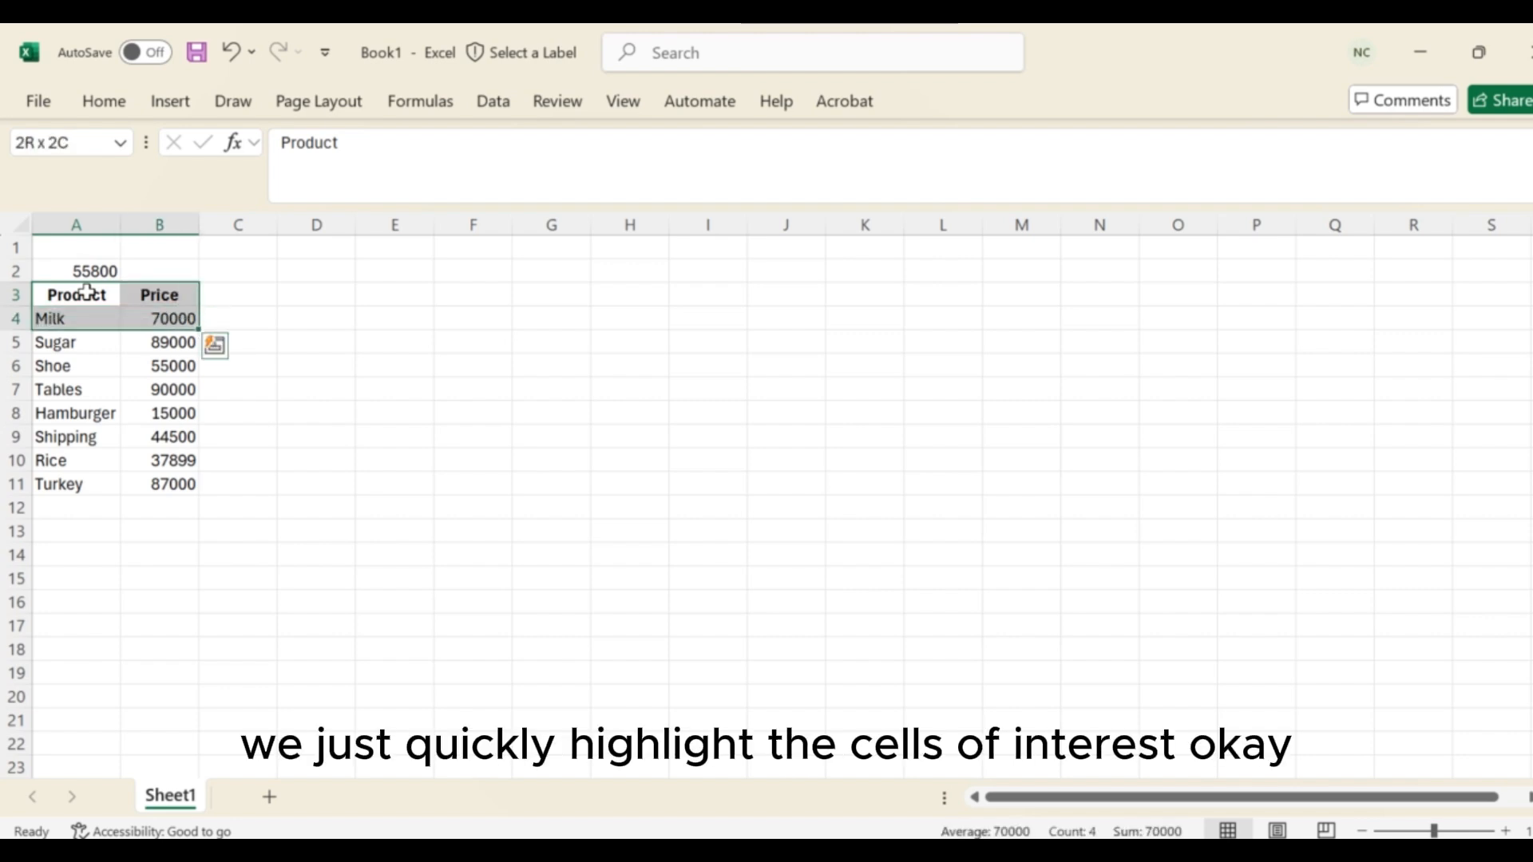
pyautogui.hotkey('shift', 'Down')
pyautogui.hotkey('shift', 'Down')
pyautogui.hotkey('shift', 'Down')
pyautogui.hotkey('shift', 'Down')
pyautogui.hotkey('shift', 'Down')
pyautogui.hotkey('shift', 'Down')
pyautogui.hotkey('shift', 'Down')
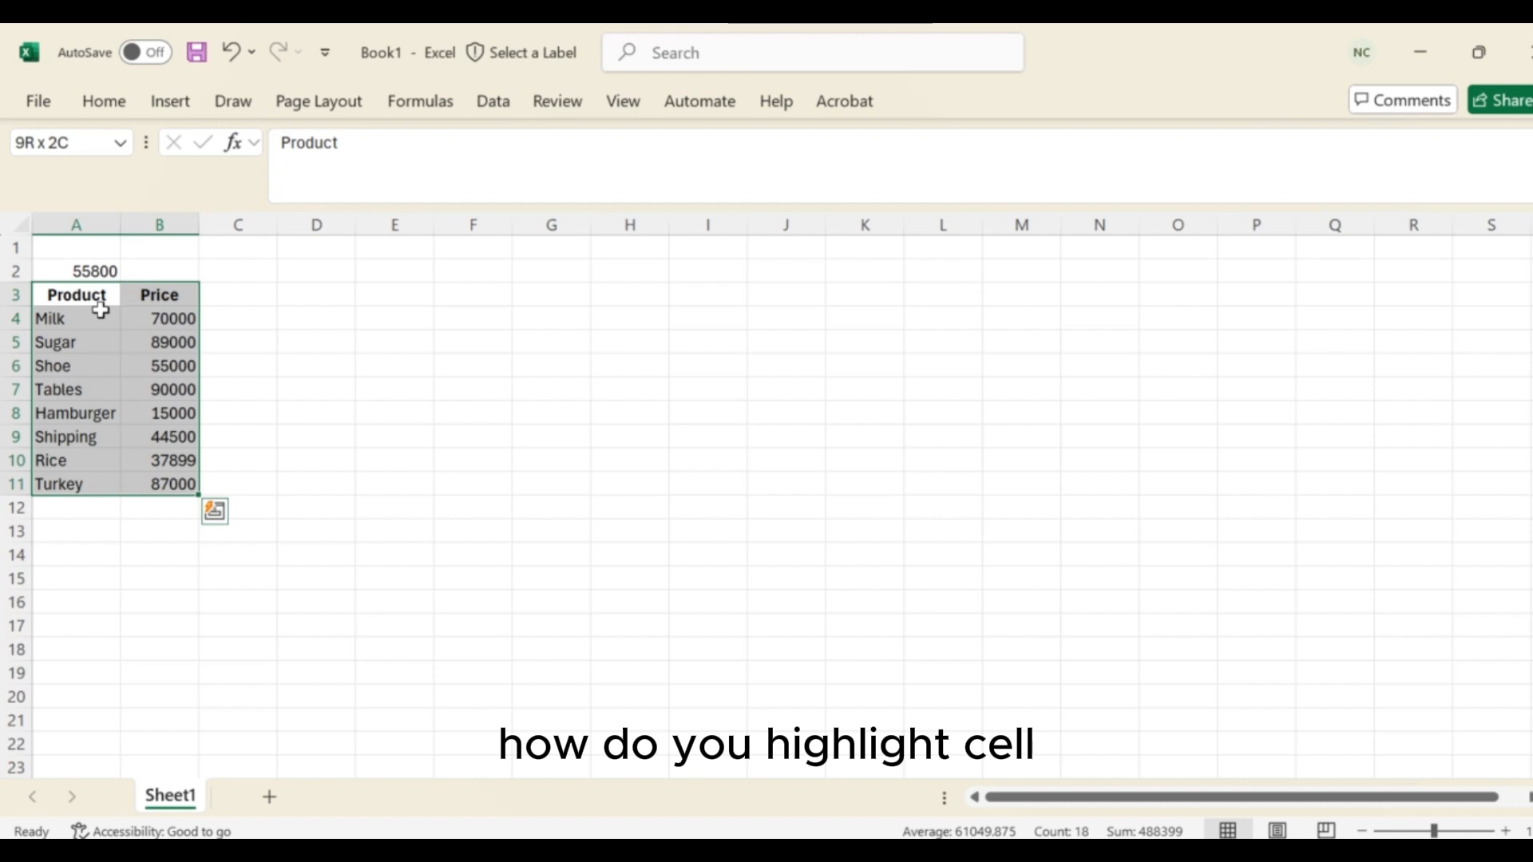
pyautogui.click(100, 311)
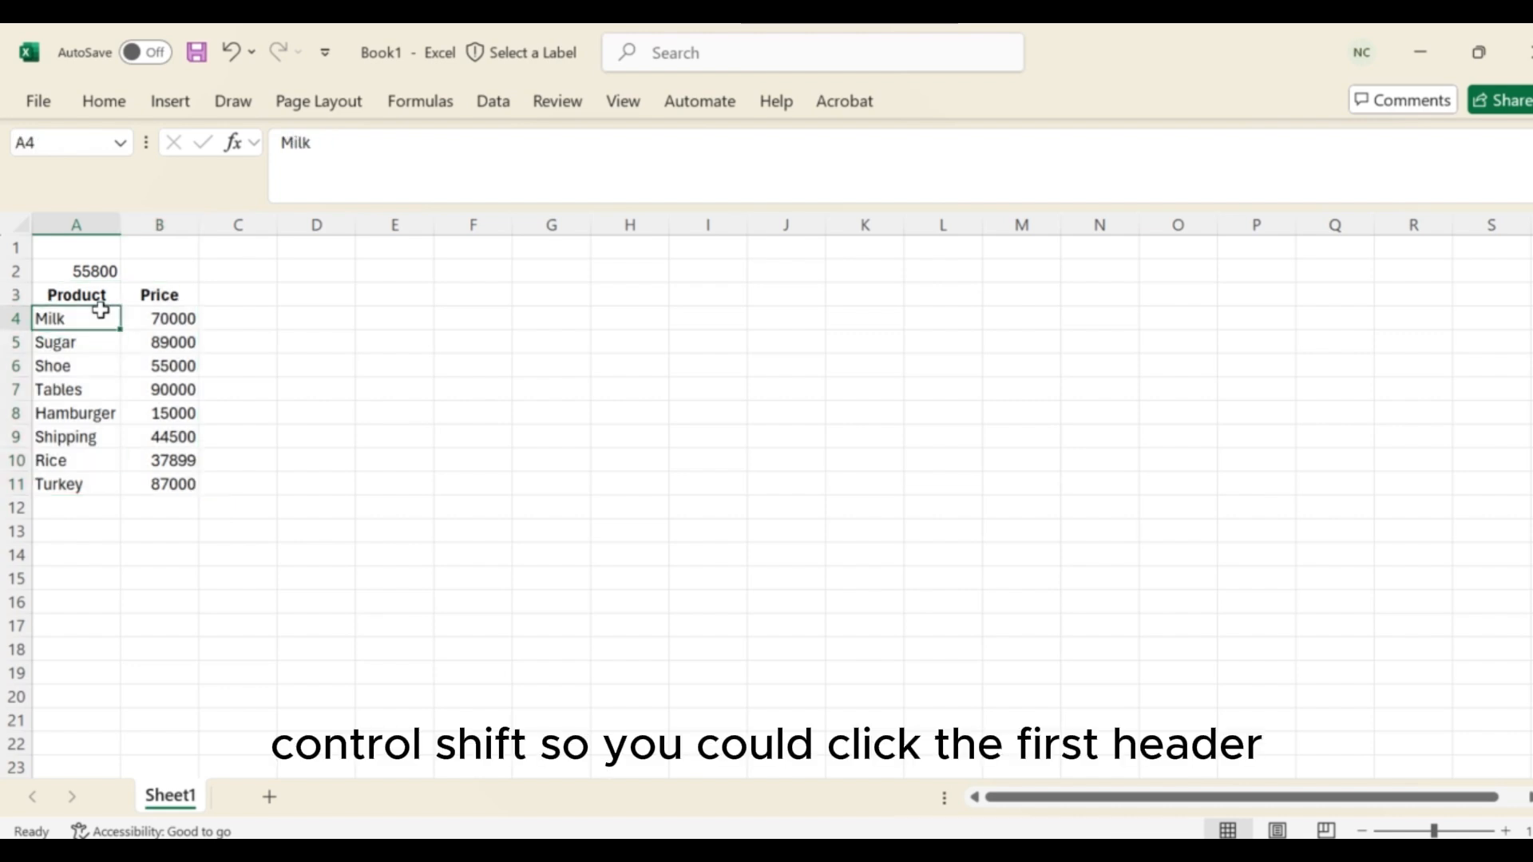
# Step: Select the whole product and price table, A3:B11, including its headers, and start a new conditional formatting rule
pyautogui.click(86, 295)
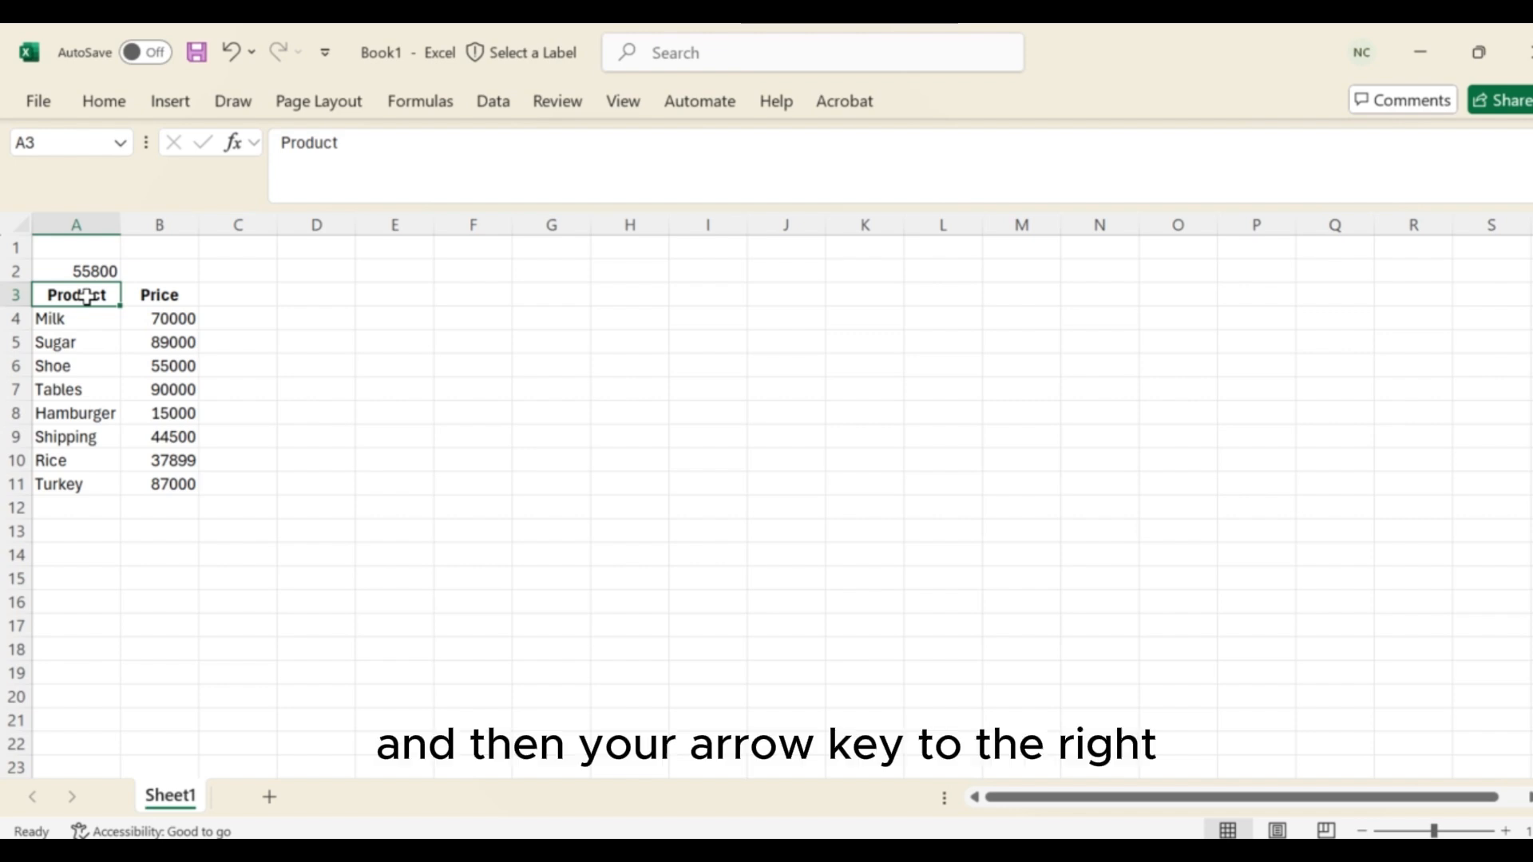
pyautogui.hotkey('ctrl', 'shift', 'Right')
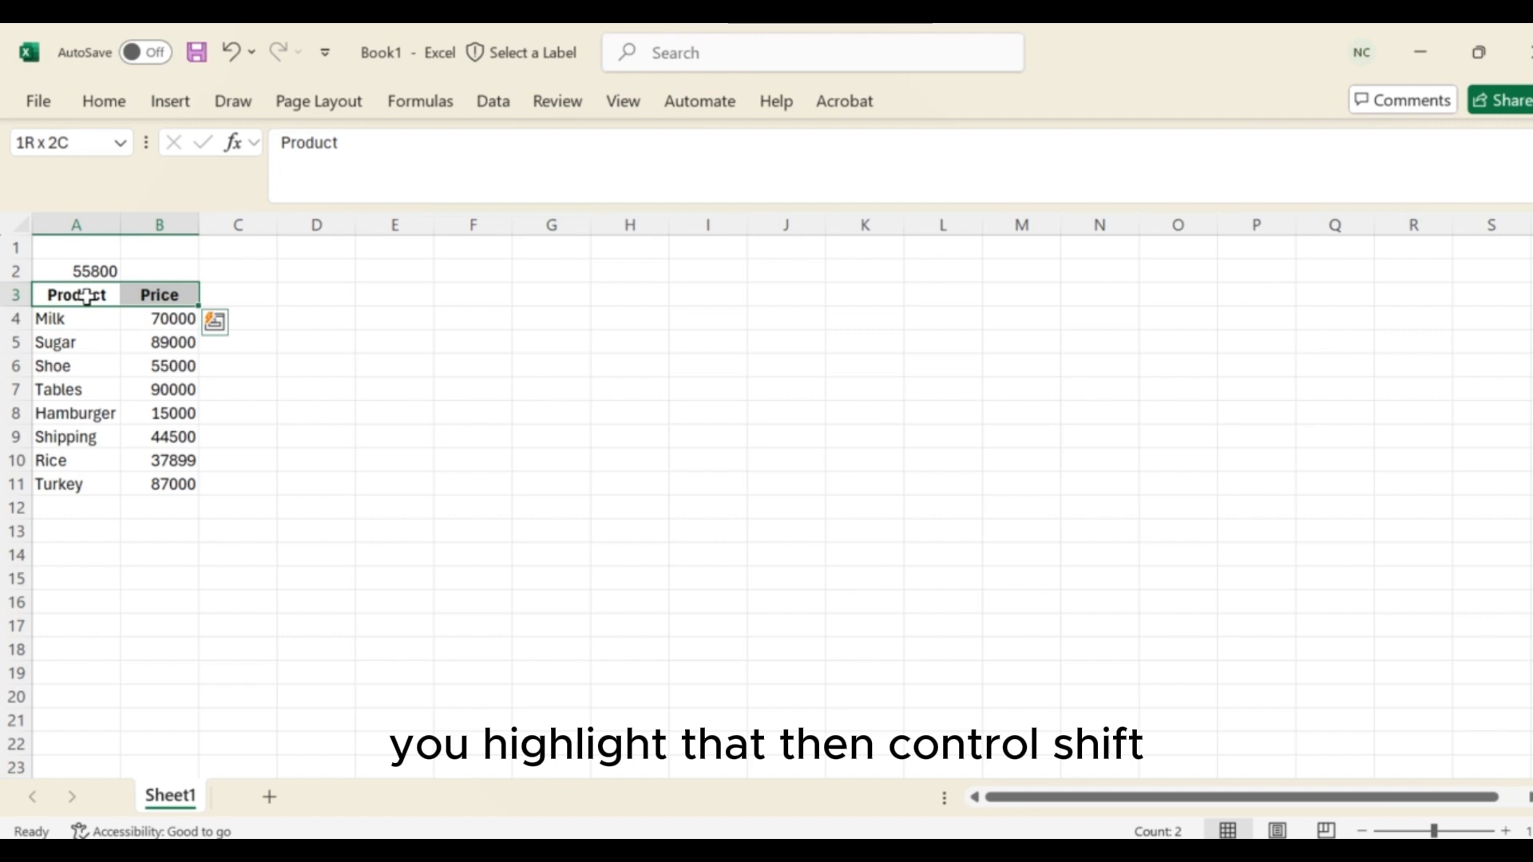
pyautogui.hotkey('ctrl', 'shift', 'Down')
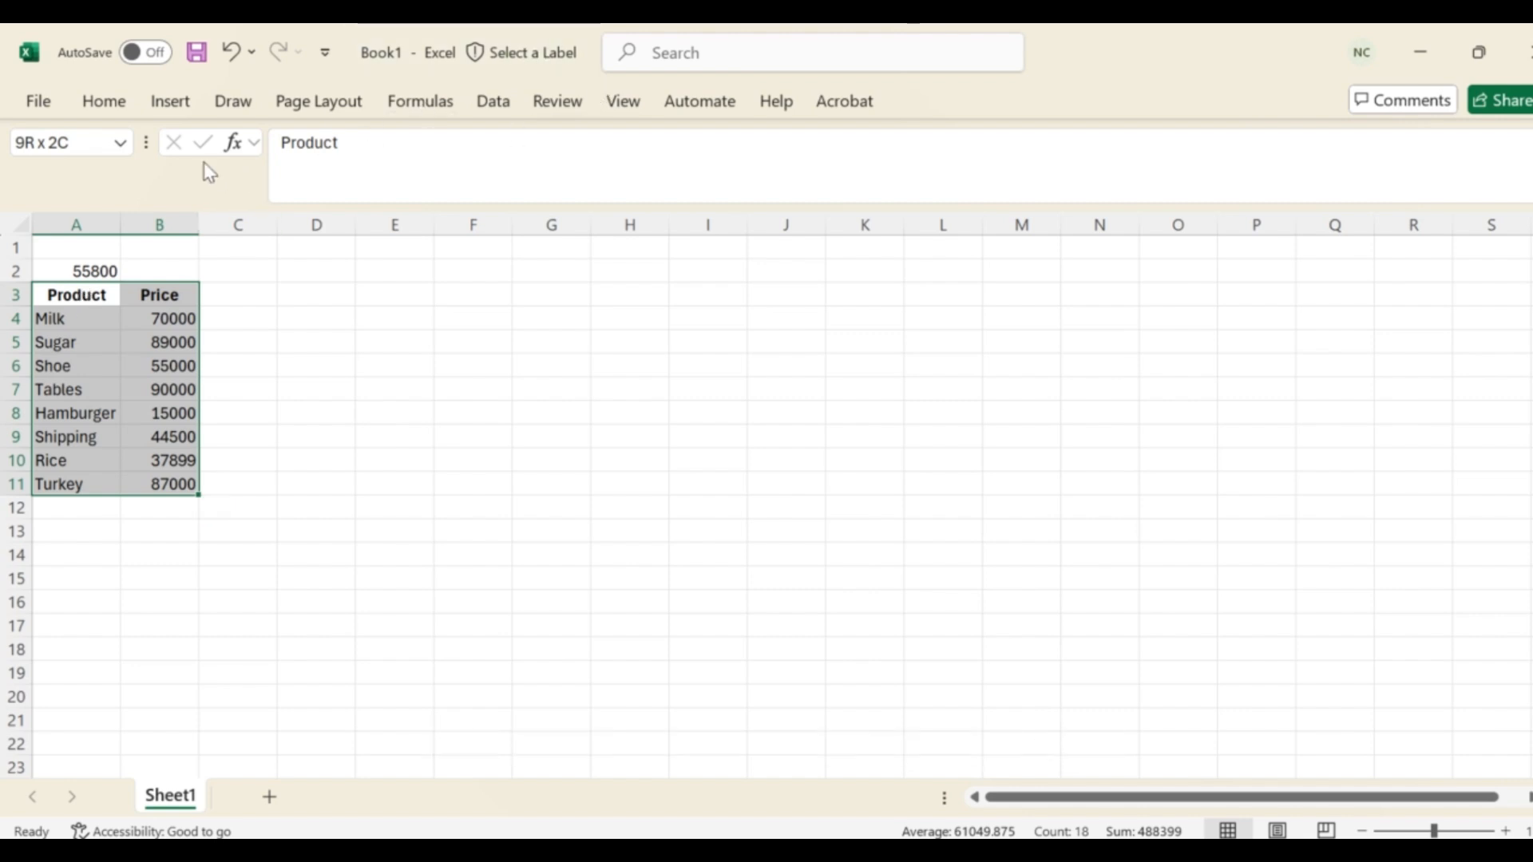
pyautogui.click(107, 104)
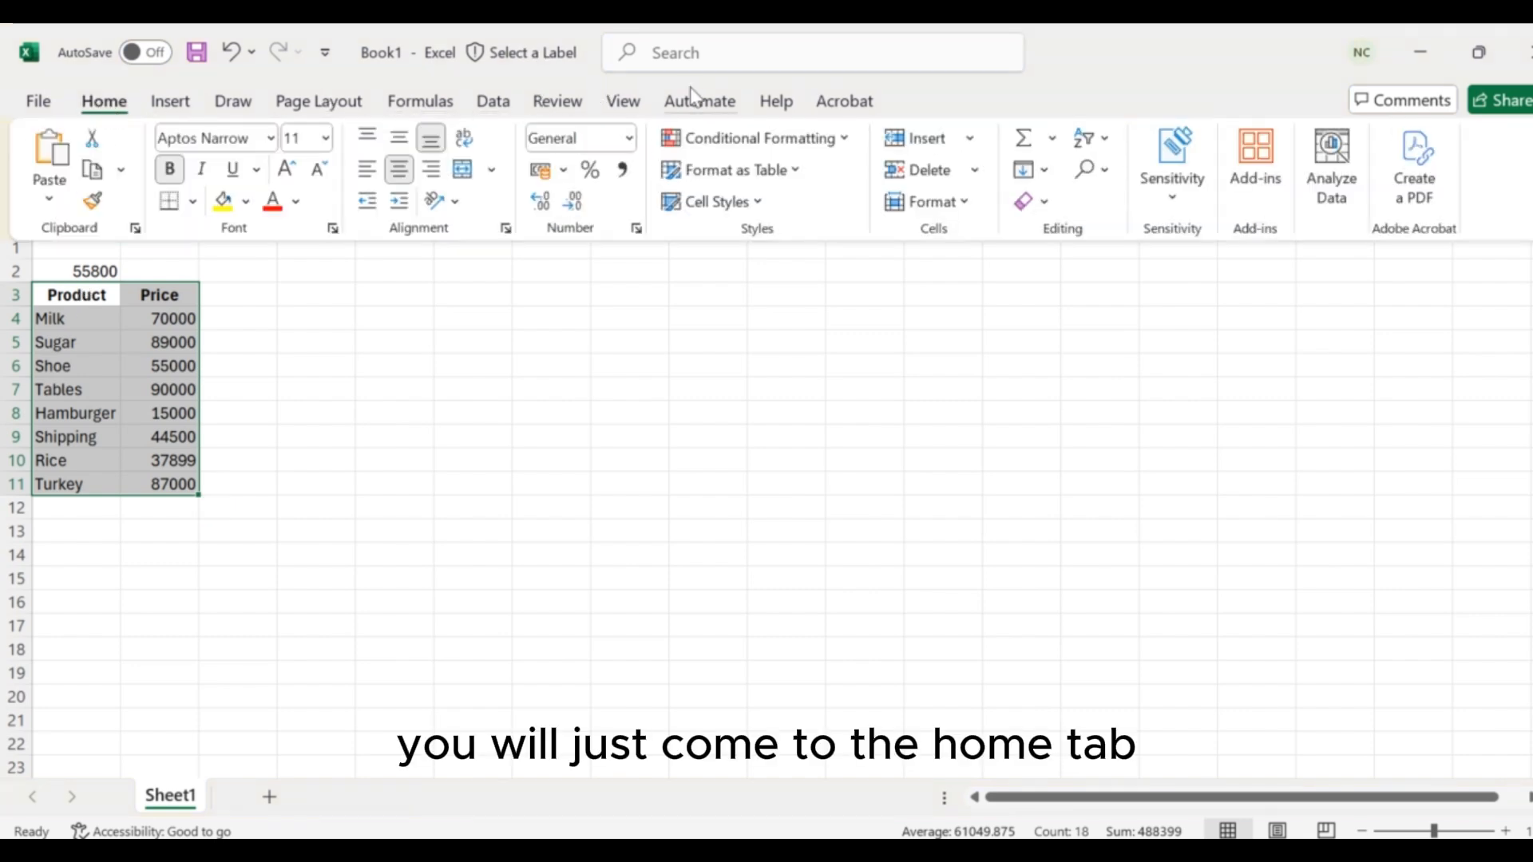
pyautogui.click(844, 141)
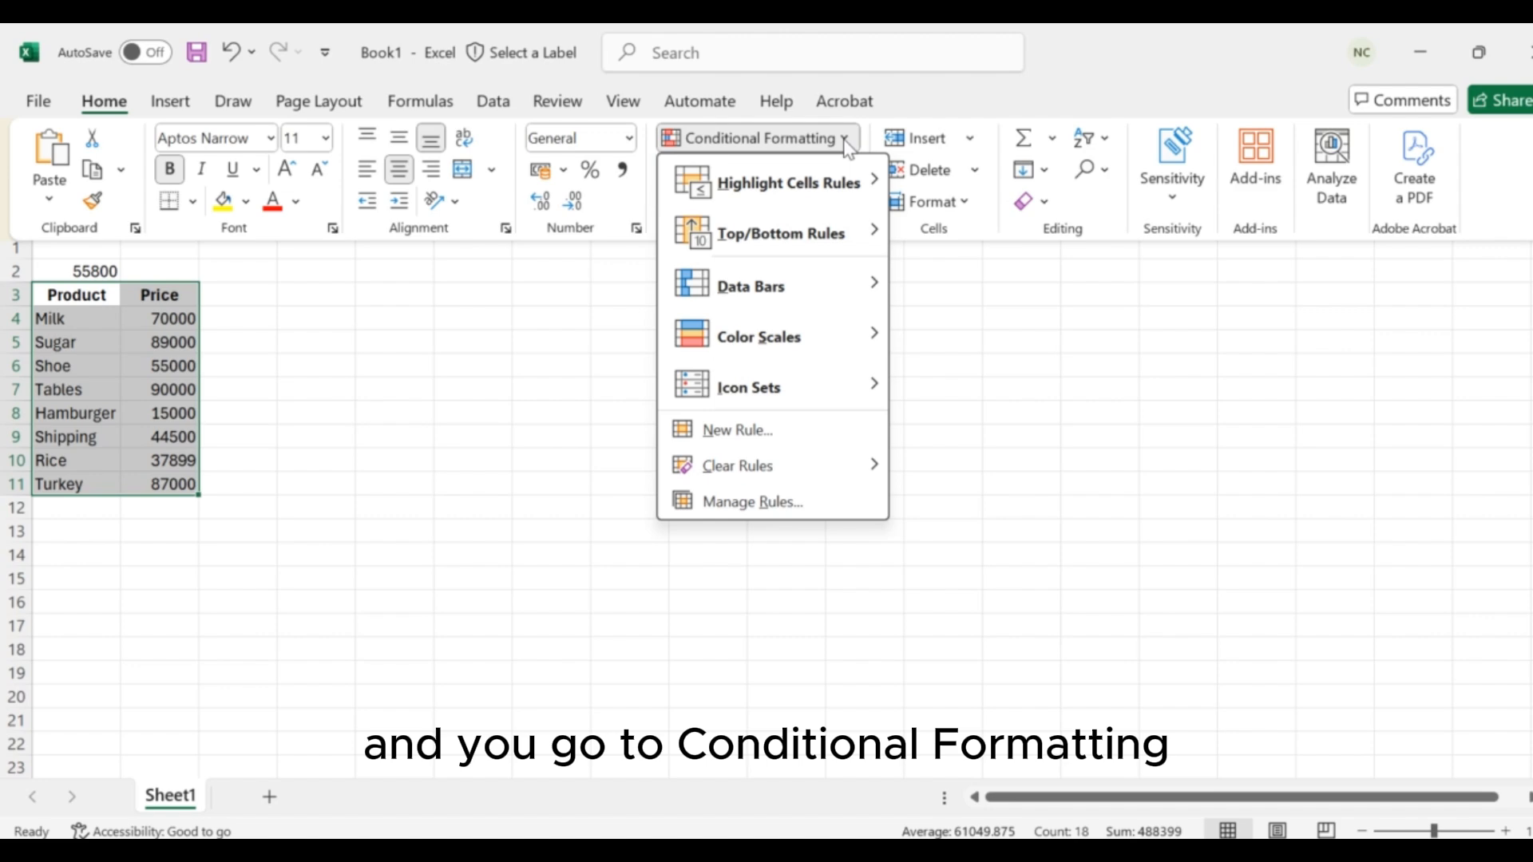
pyautogui.click(773, 450)
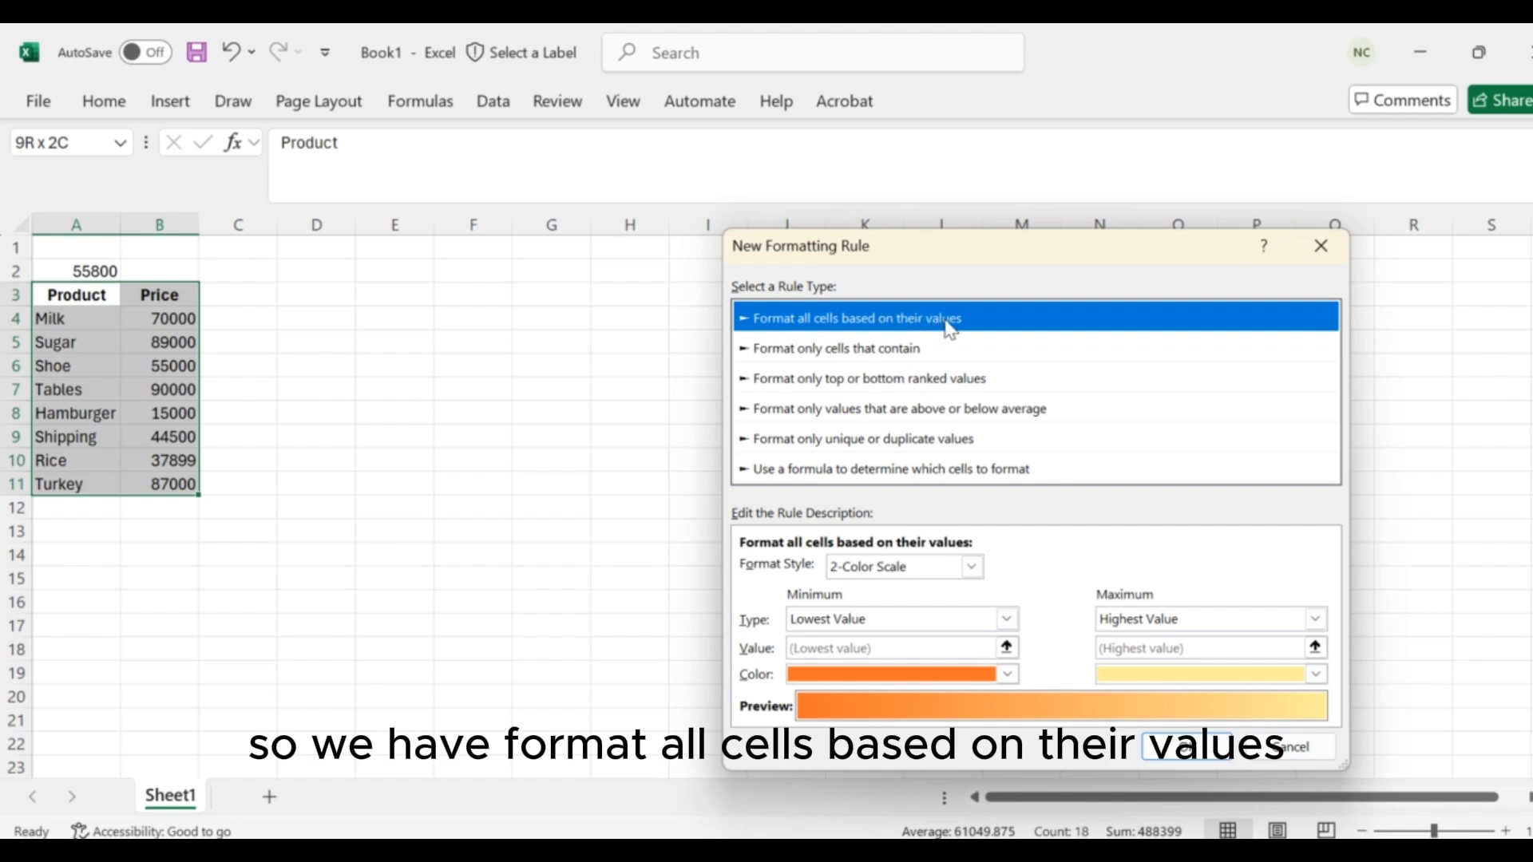
# Step: Compare the rule types for cell contents, top or bottom ranked values, and all cells based on their values
pyautogui.click(851, 356)
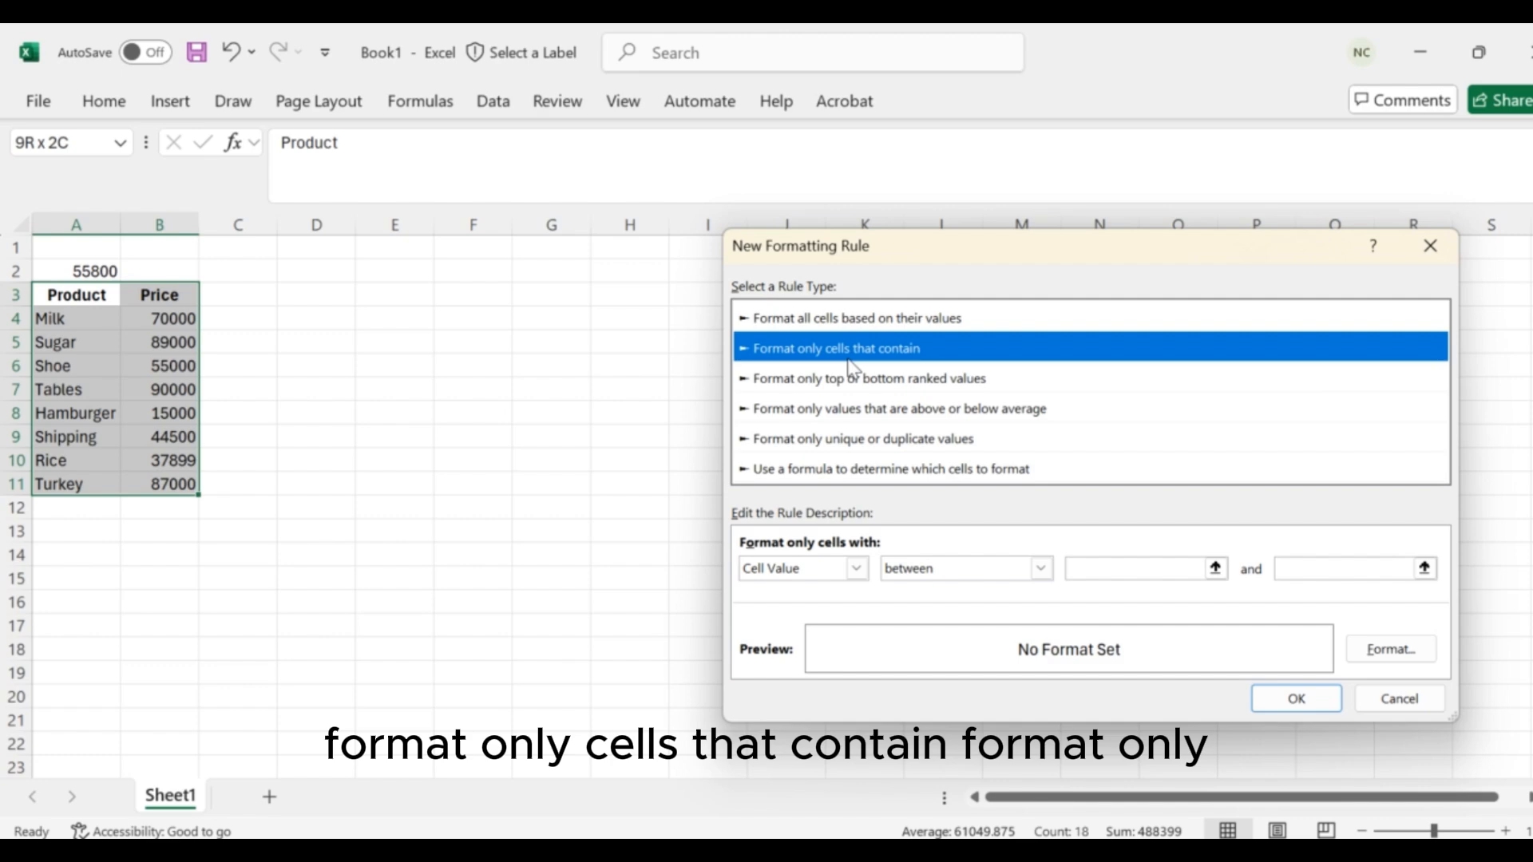
pyautogui.click(805, 382)
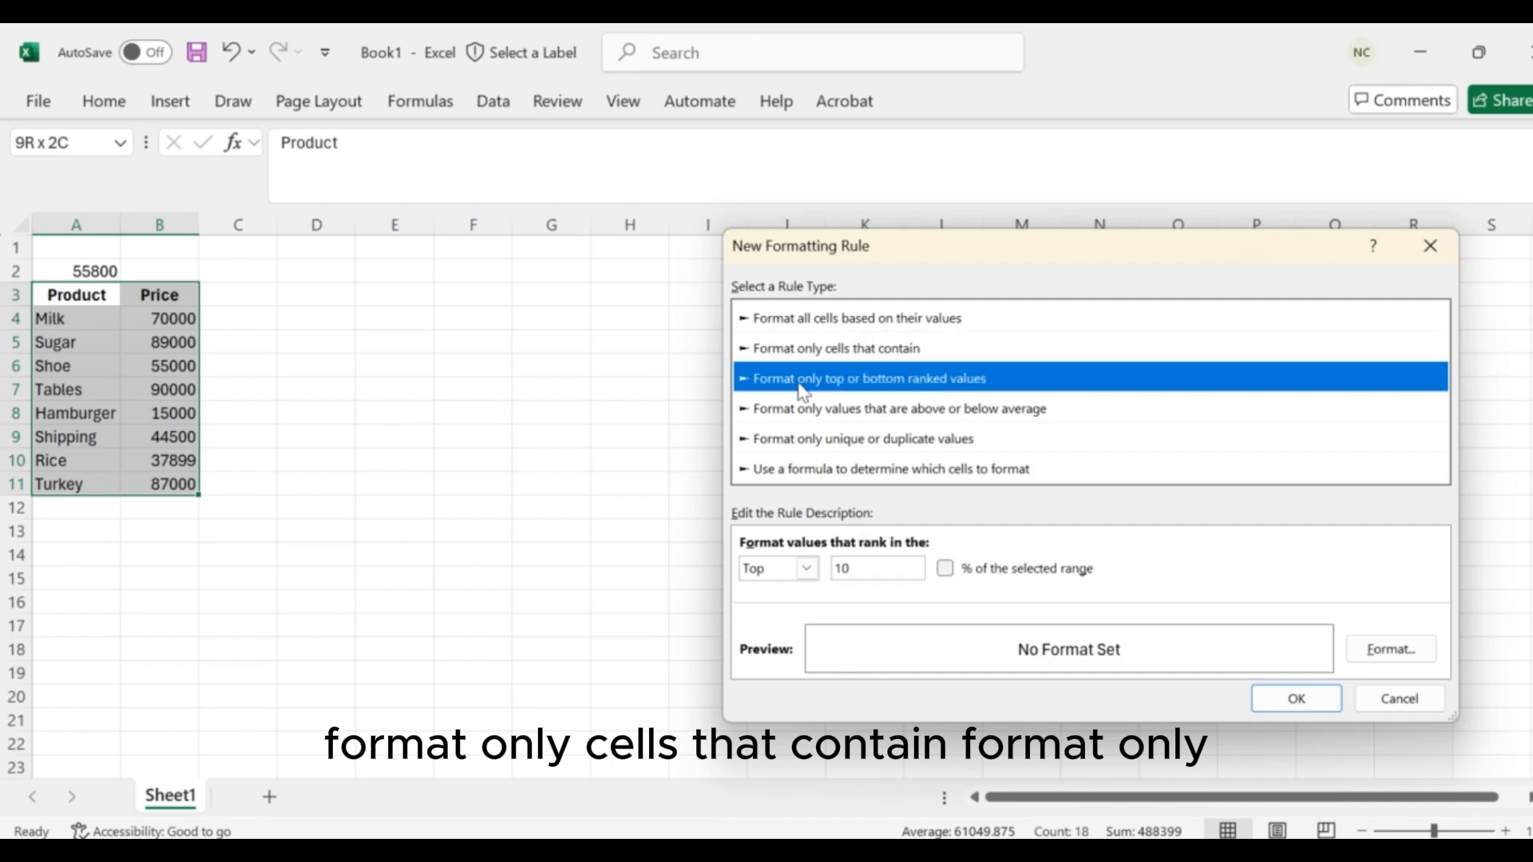
pyautogui.click(828, 324)
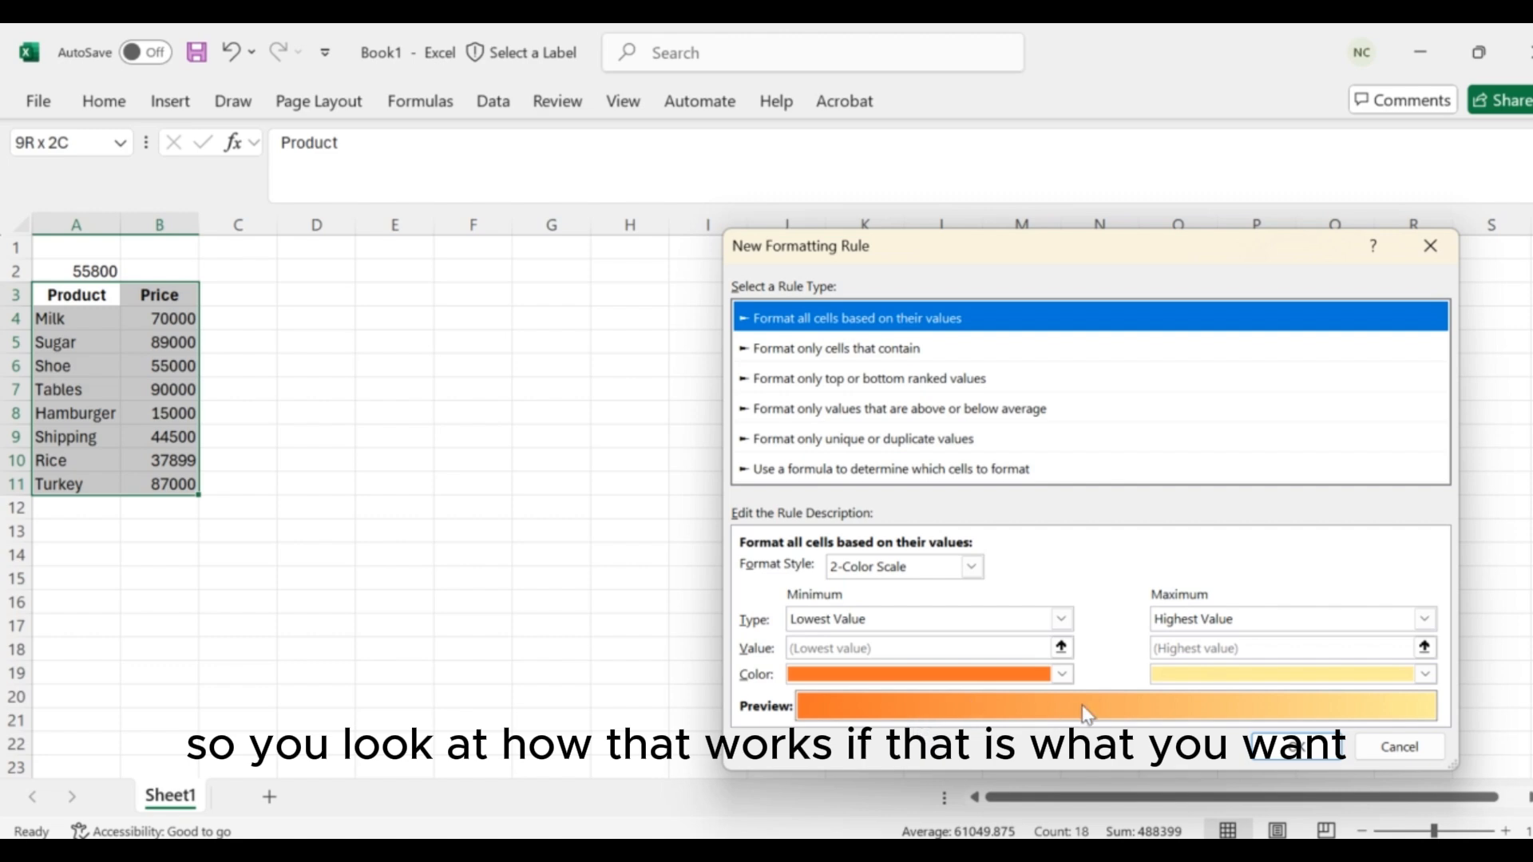
# Step: Try a rule that formats only cells whose value is equal to a given value
pyautogui.click(776, 356)
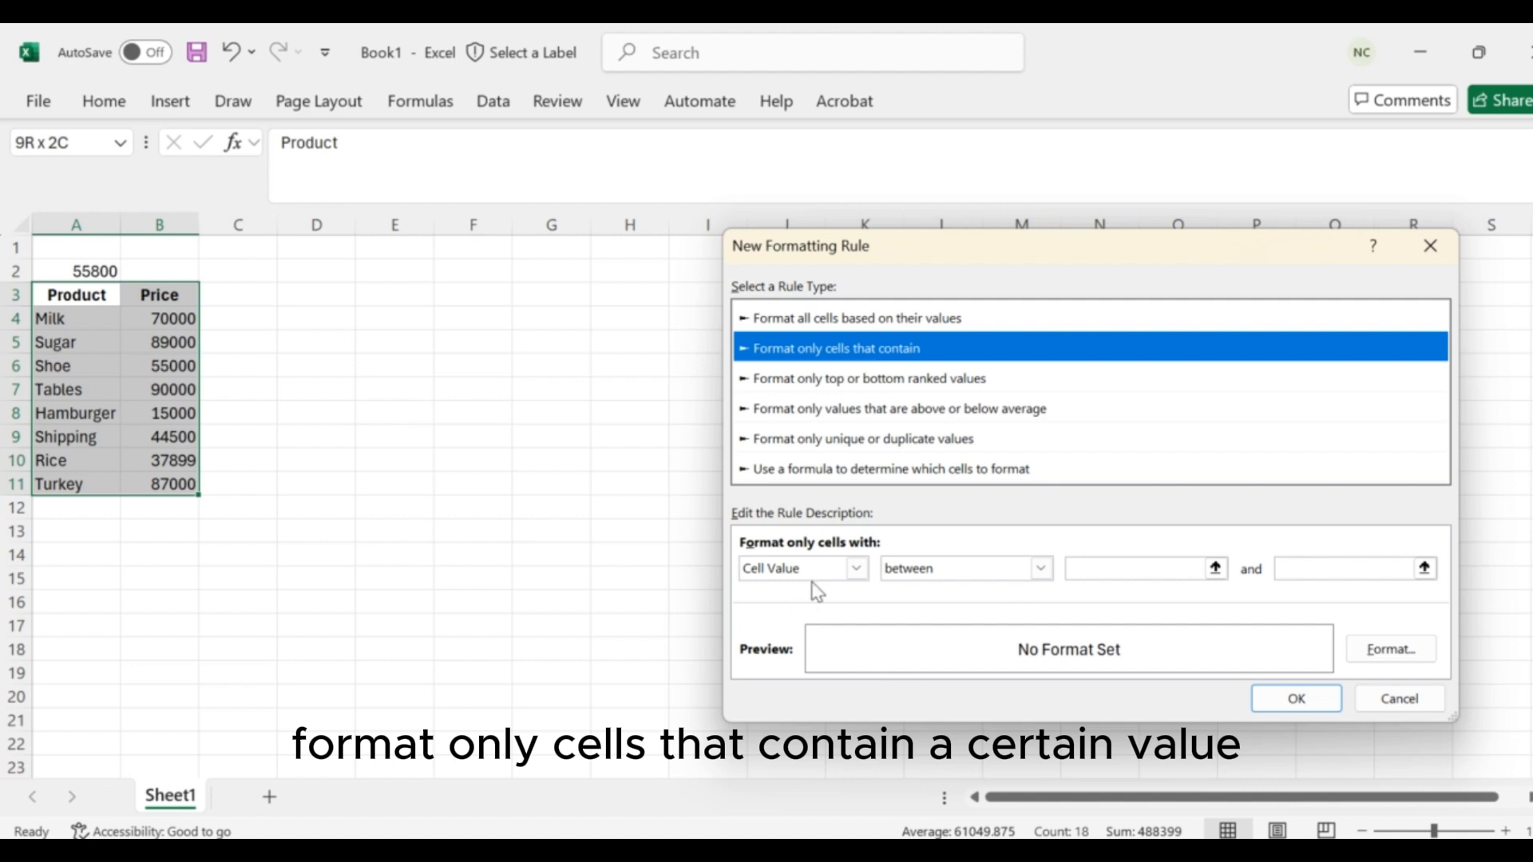
pyautogui.click(1041, 568)
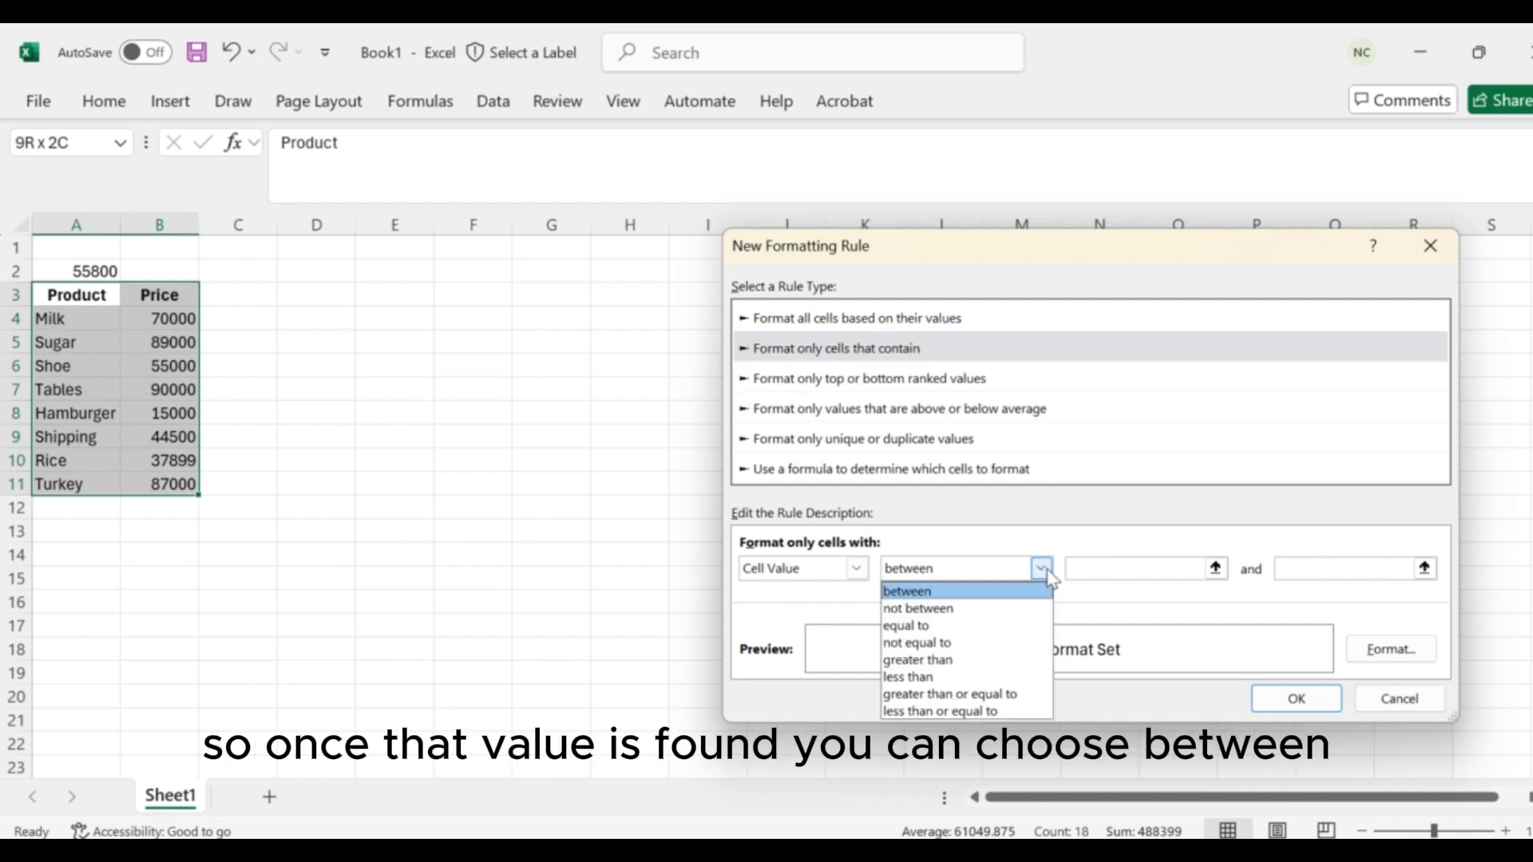
pyautogui.click(910, 626)
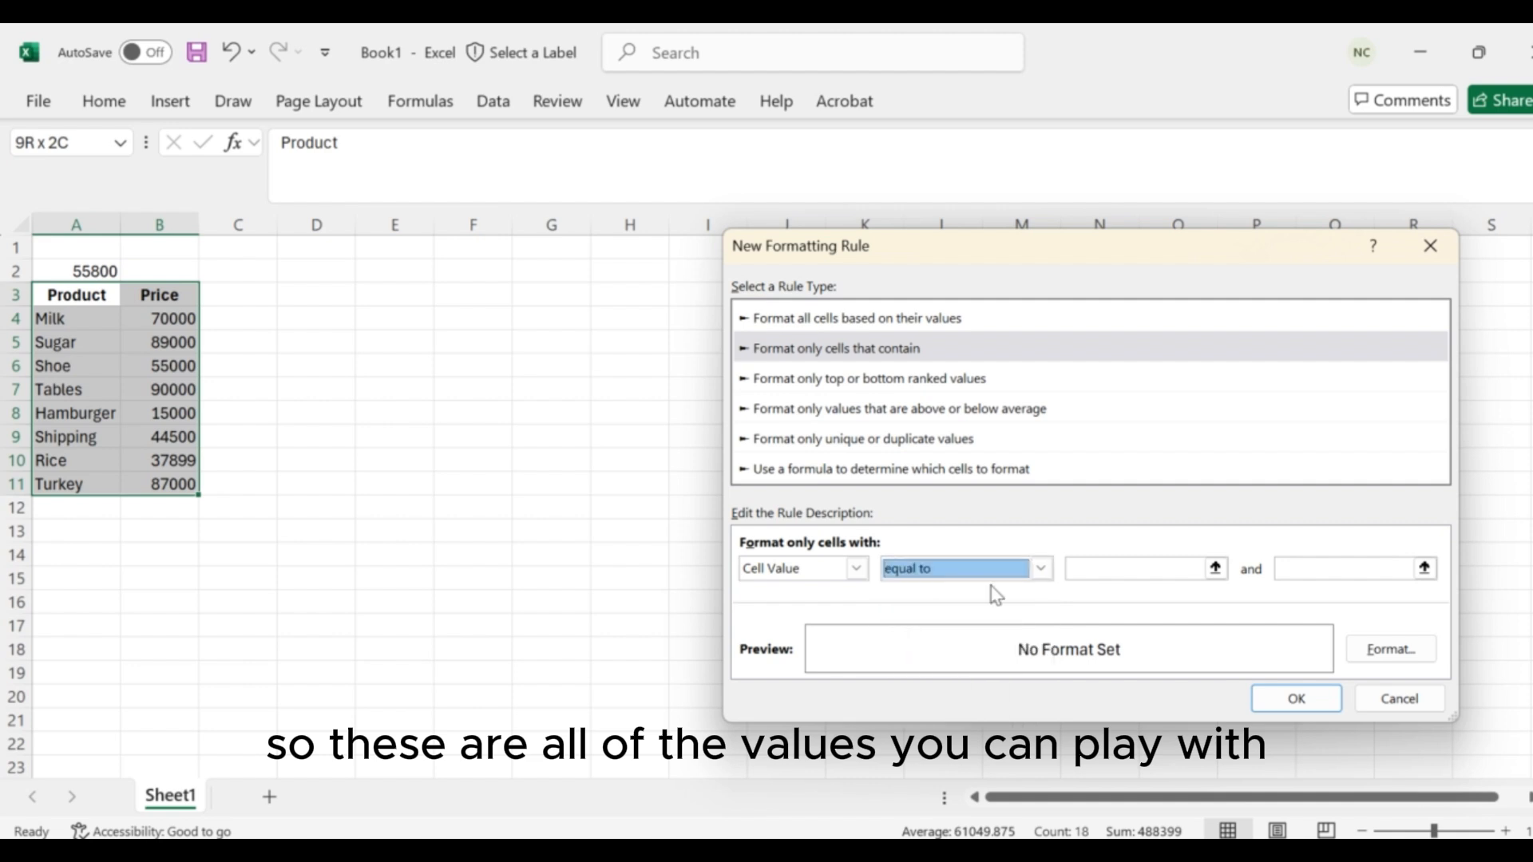
pyautogui.click(1101, 570)
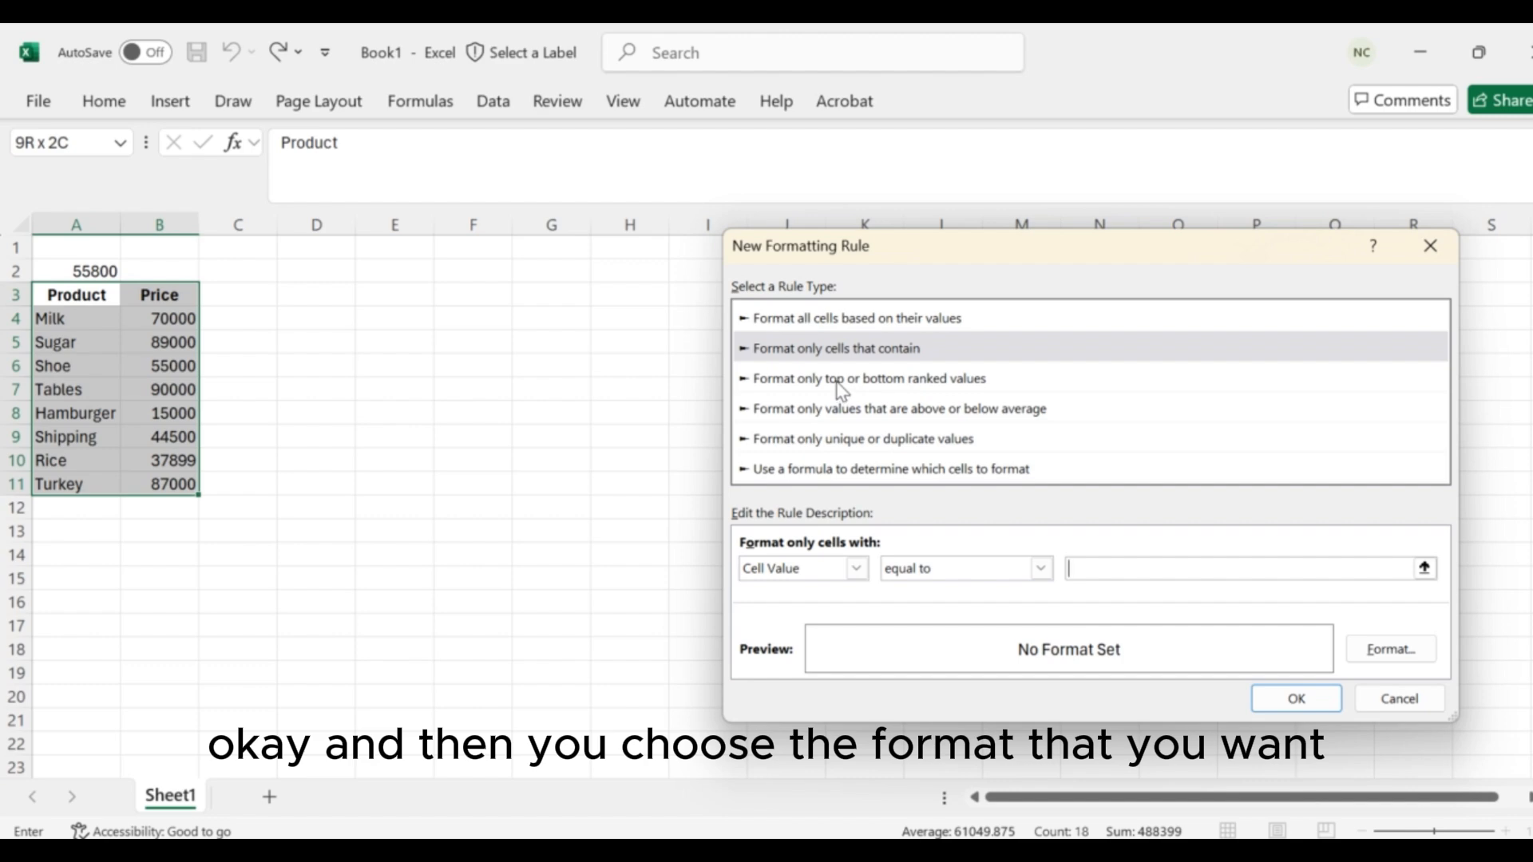
# Step: Look through the number, font, border and fill options of the rule's format, leaving them without applying anything
pyautogui.scroll(-3, 1018, 626)
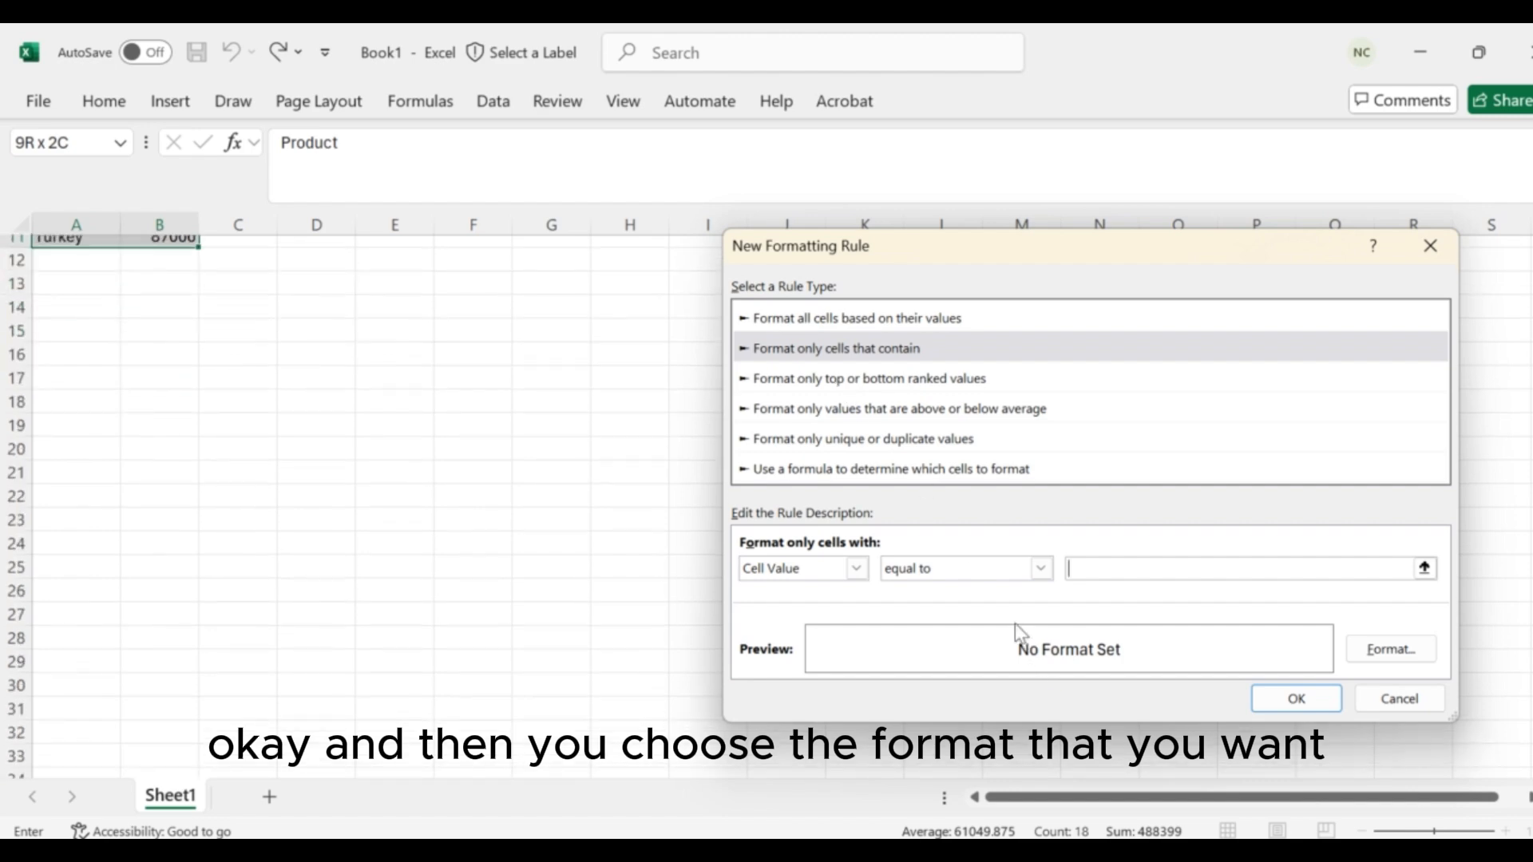
pyautogui.scroll(2, 1014, 625)
pyautogui.click(1414, 653)
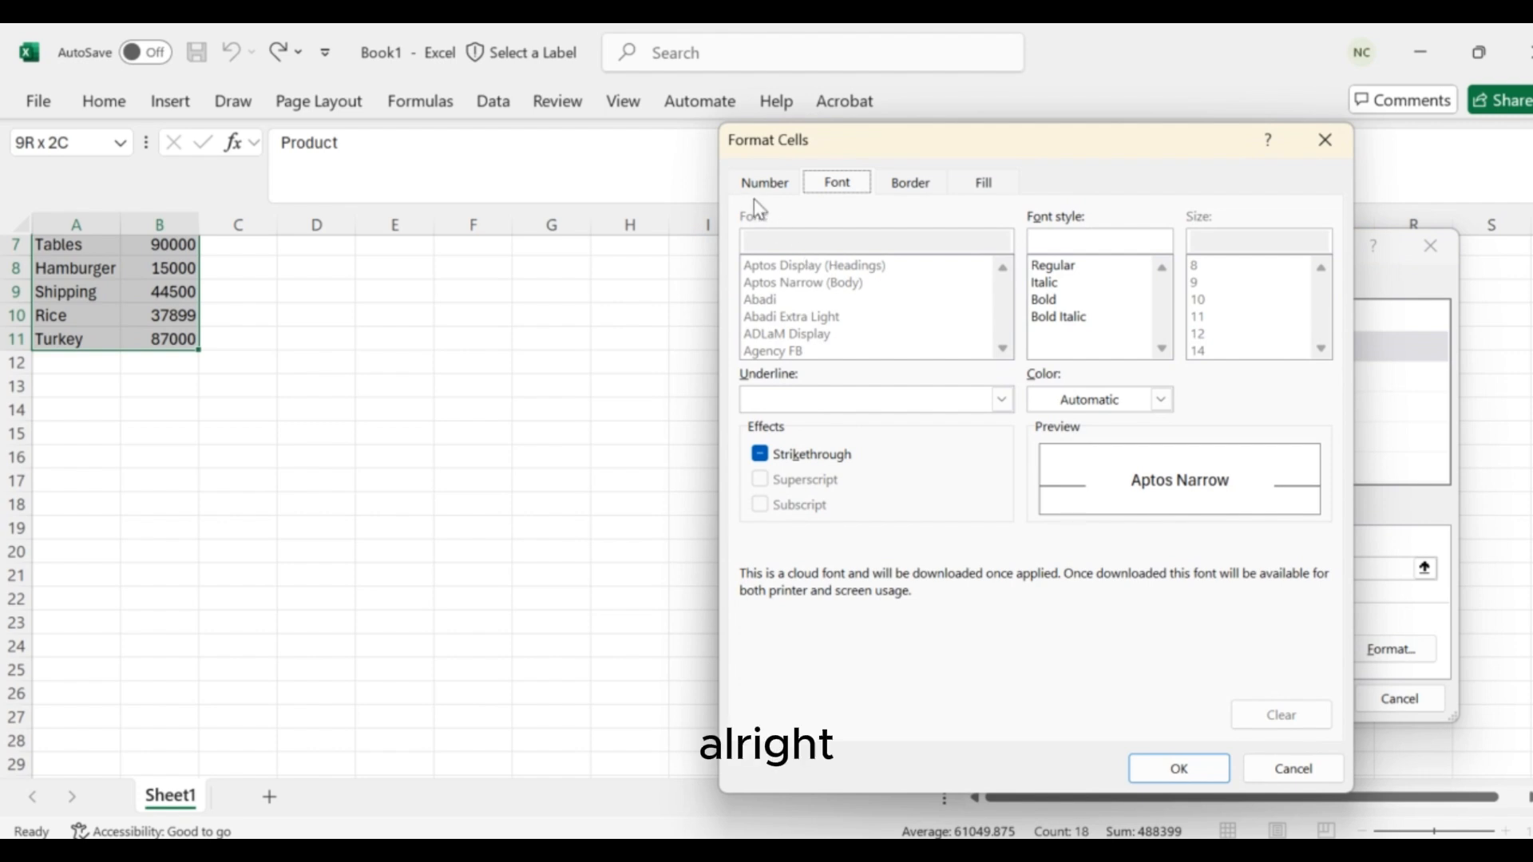
pyautogui.click(757, 186)
pyautogui.click(846, 184)
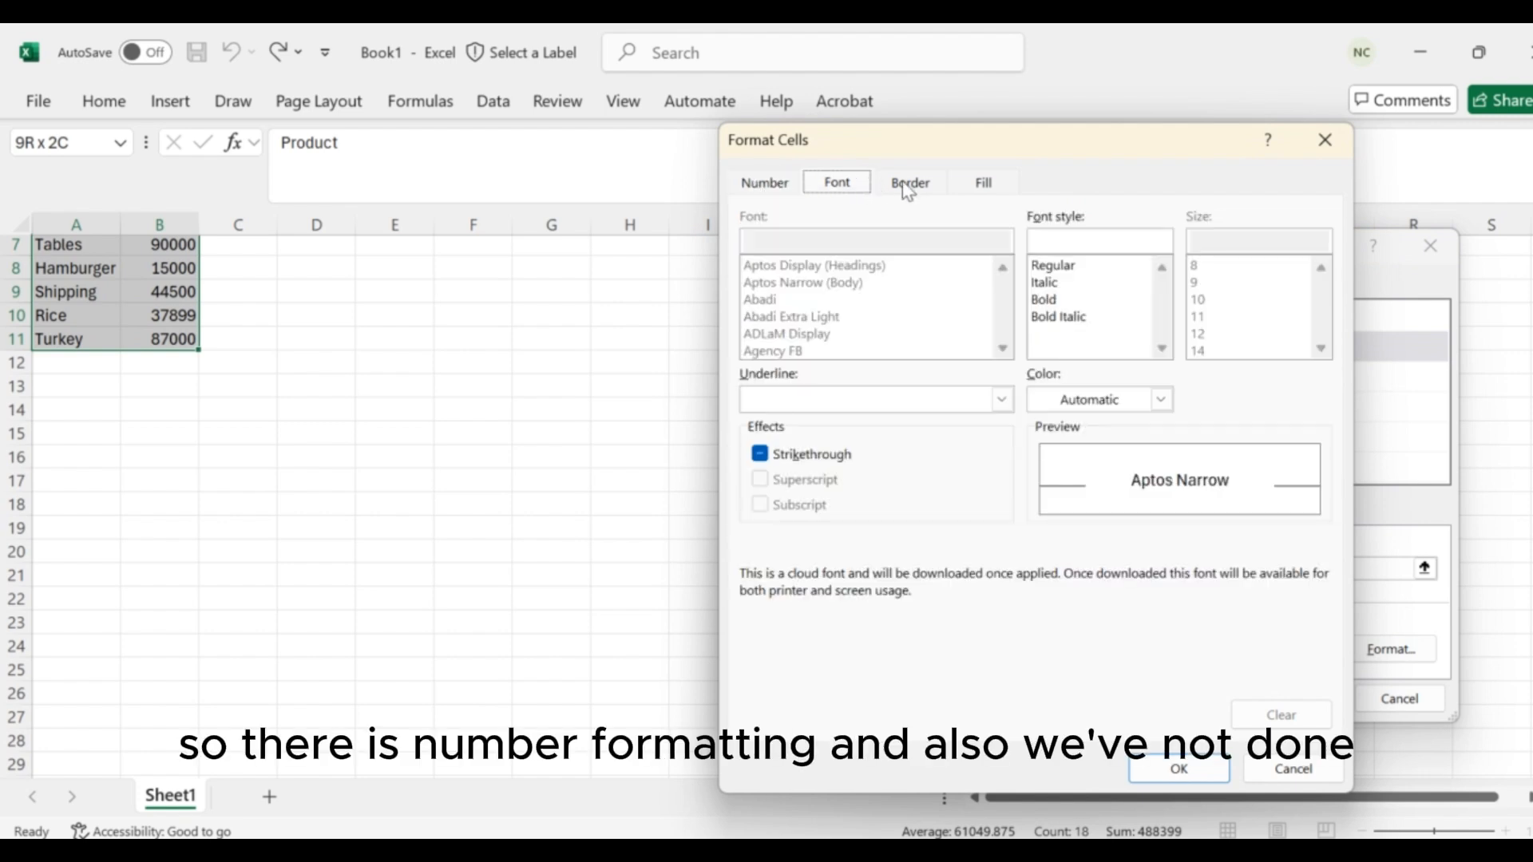
pyautogui.click(906, 189)
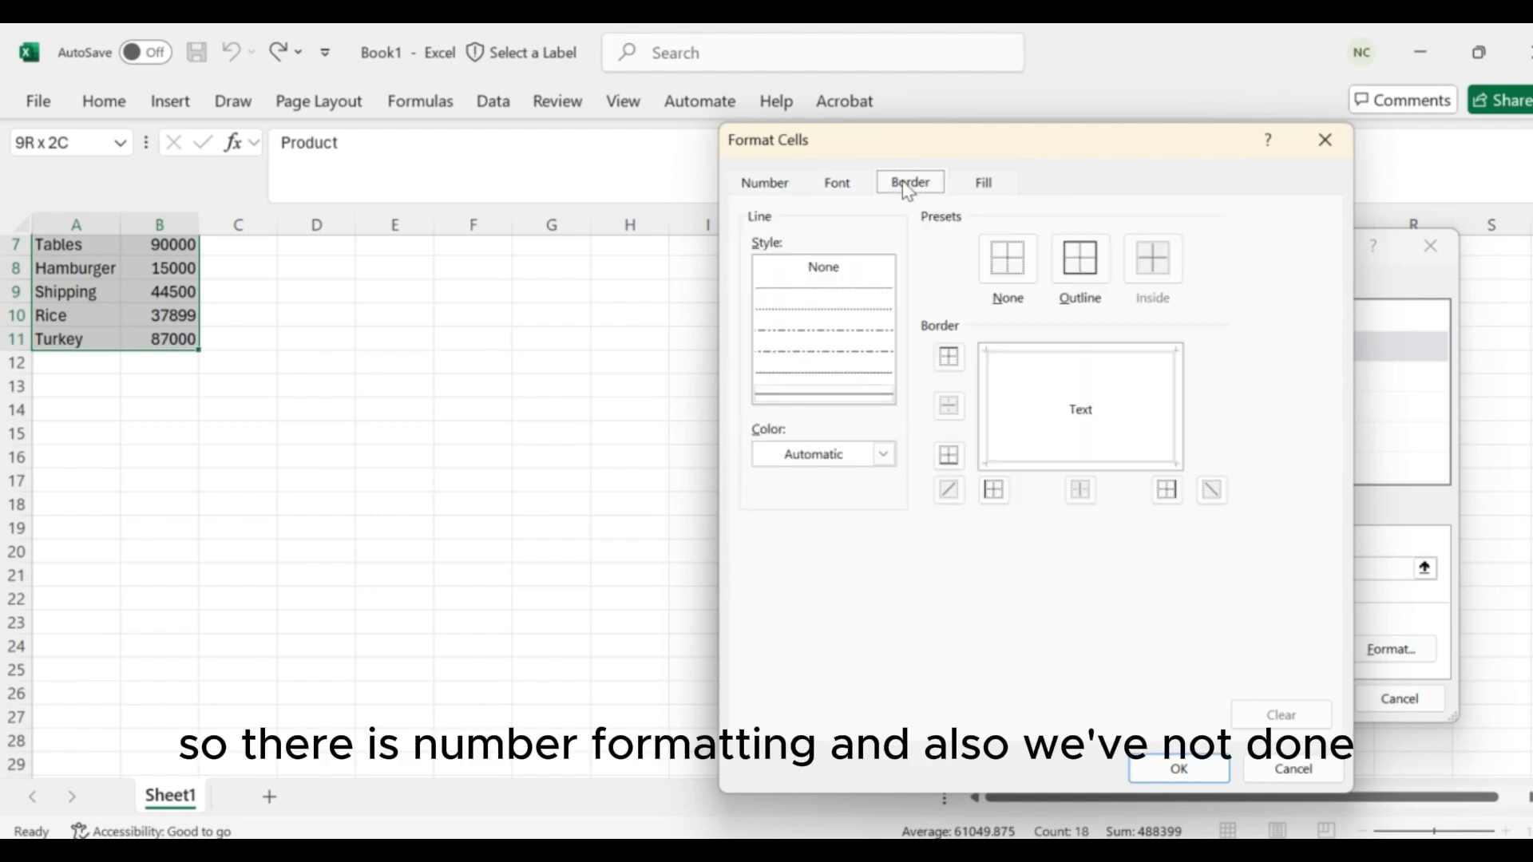
pyautogui.click(988, 186)
pyautogui.click(837, 189)
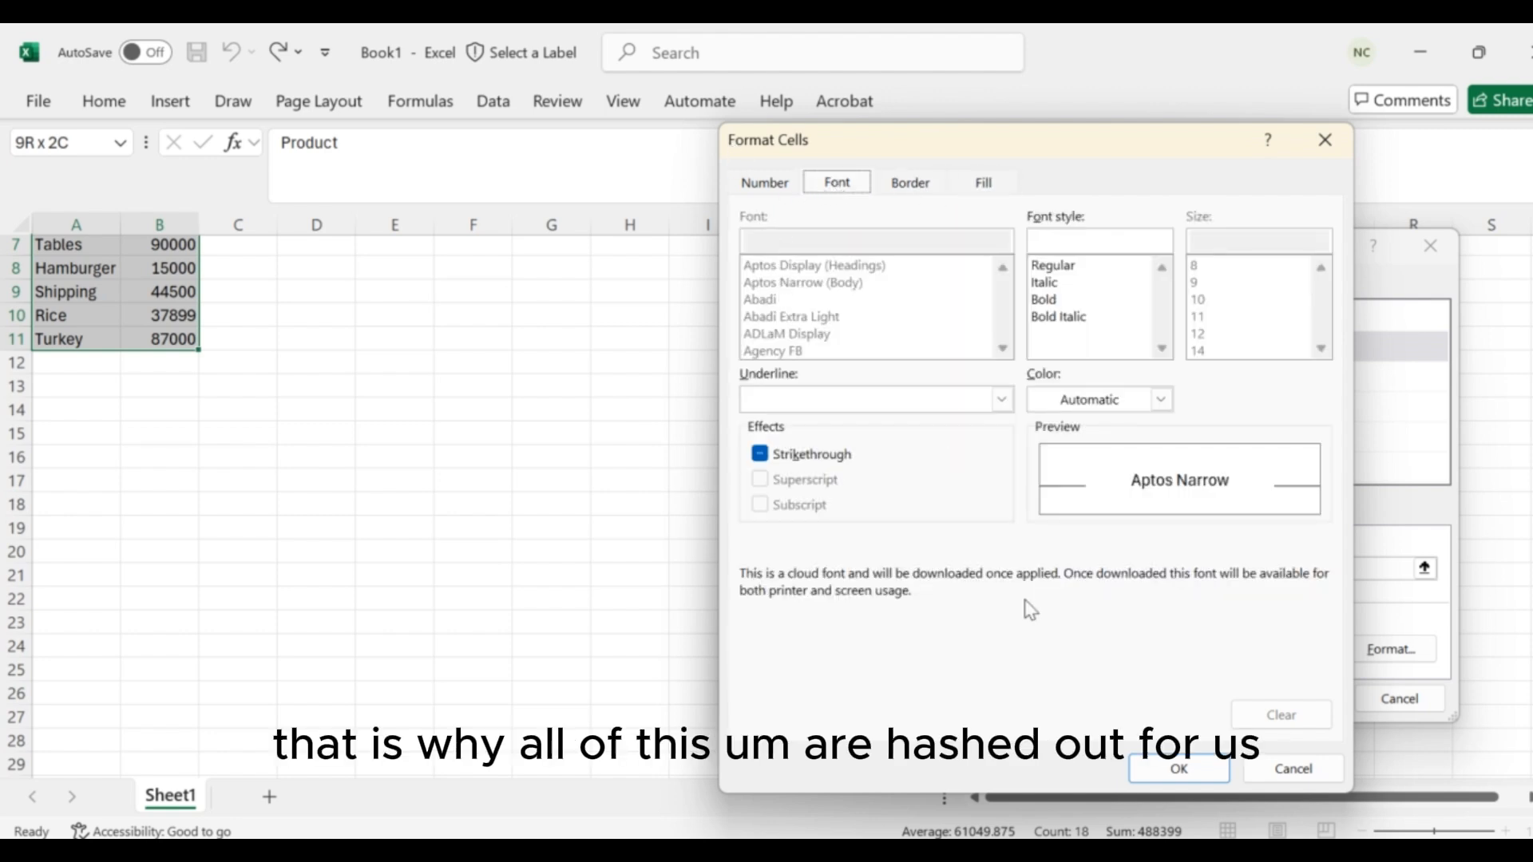
pyautogui.click(1318, 771)
# Step: Create a rule that formats duplicate values in the selected table with a red fill
pyautogui.click(836, 441)
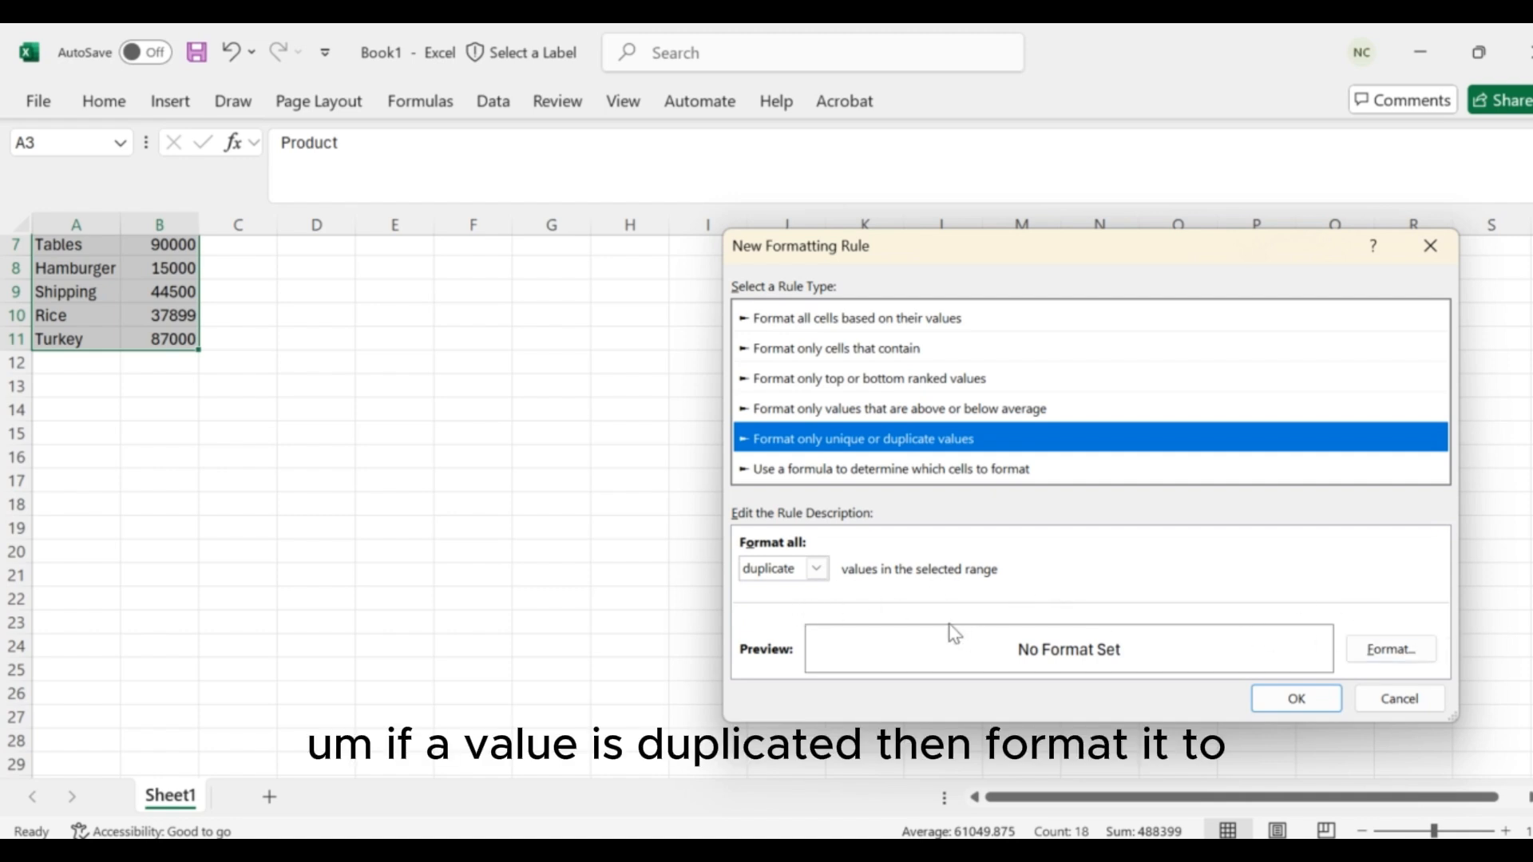
pyautogui.click(1414, 647)
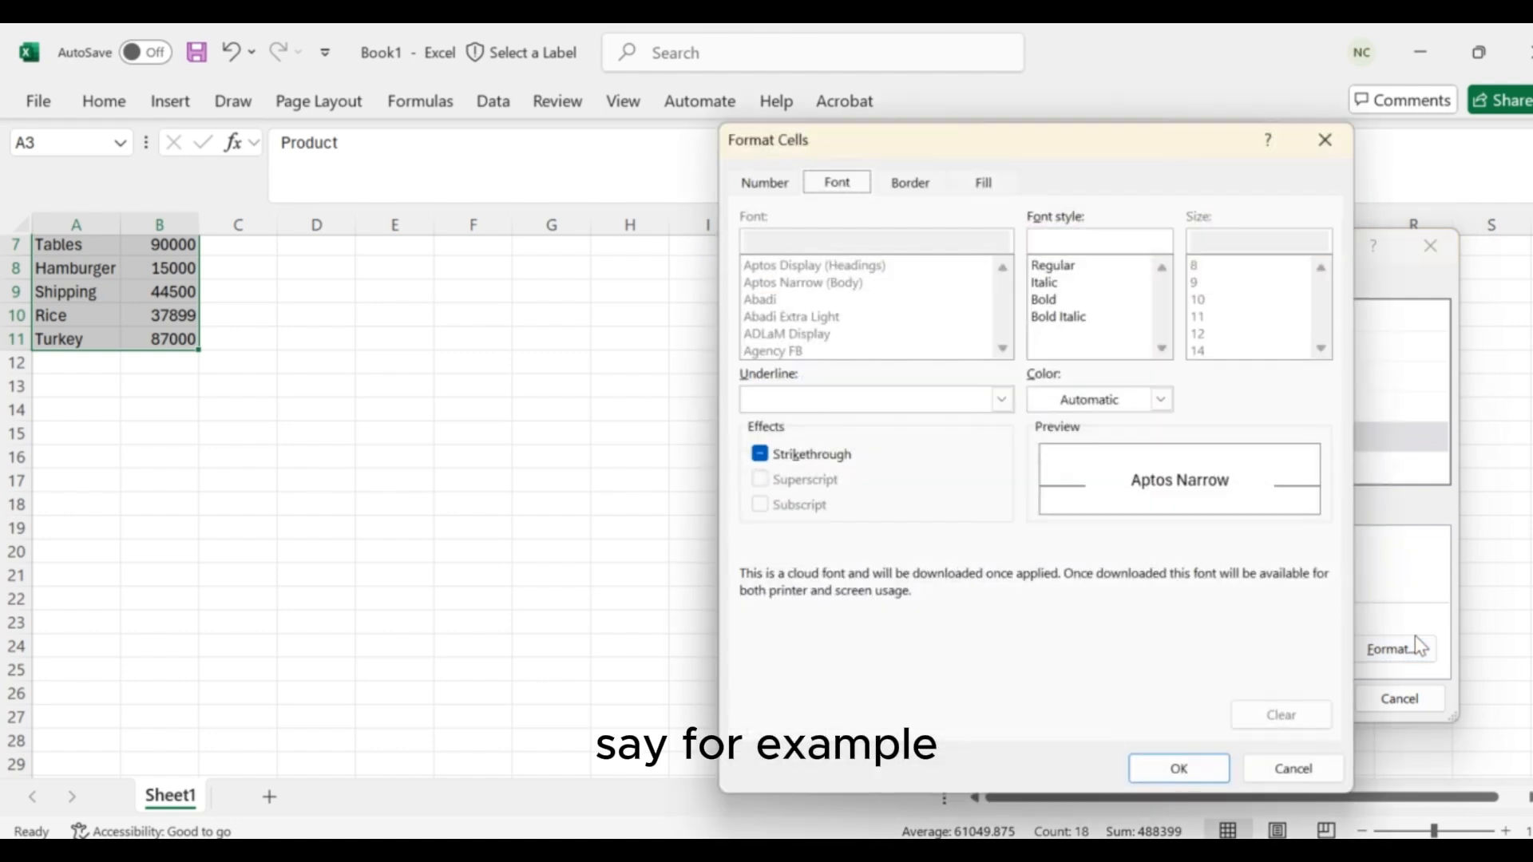
pyautogui.click(984, 185)
pyautogui.click(784, 410)
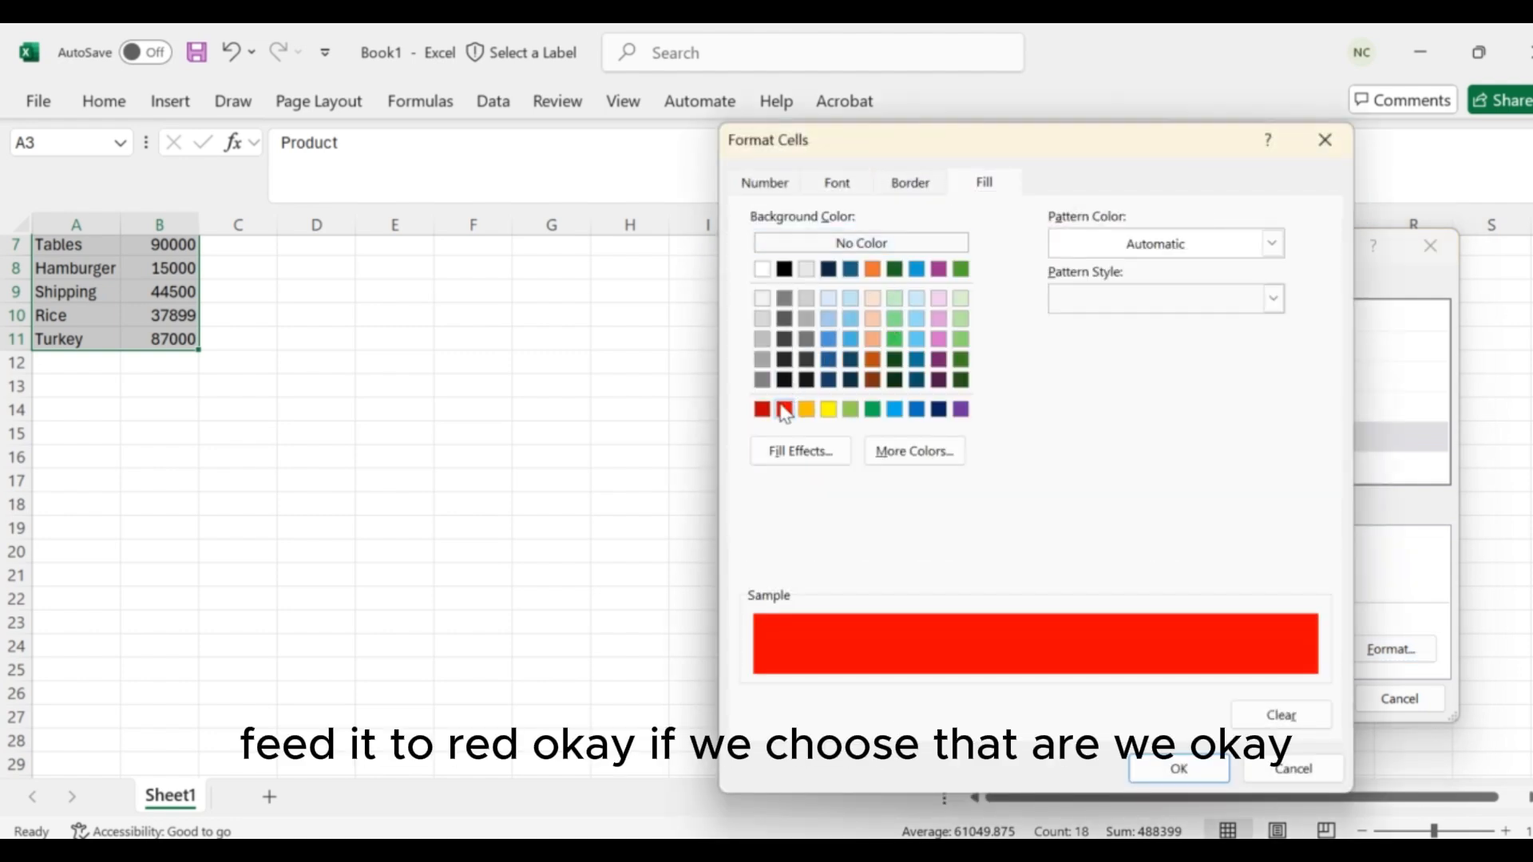
pyautogui.click(1173, 768)
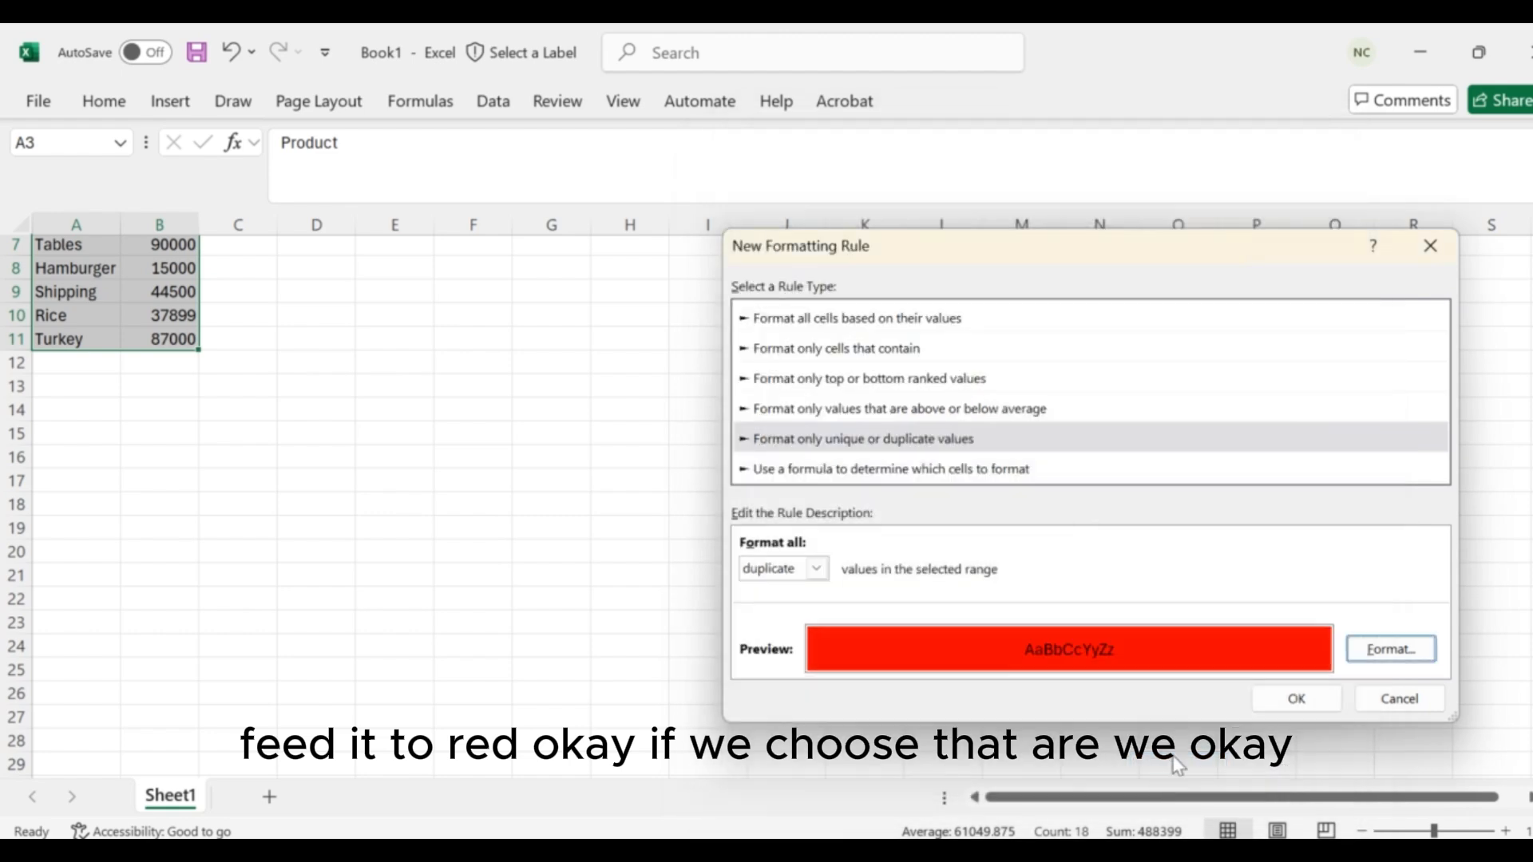
pyautogui.click(1268, 692)
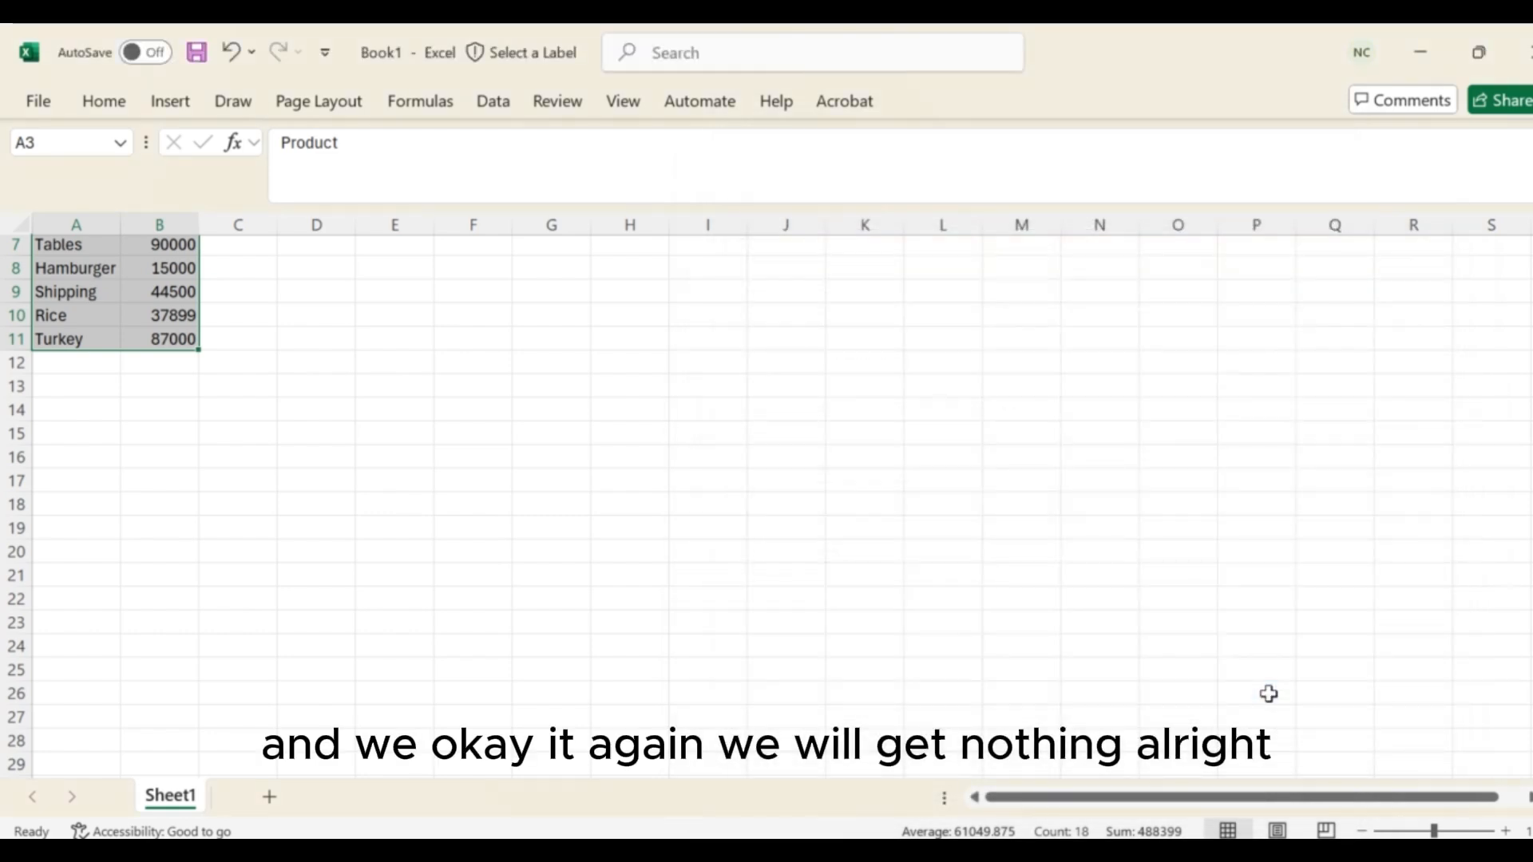
# Step: Set the price of Sugar in cell B5 to 70000 to test the duplicate rule
pyautogui.scroll(2, 646, 482)
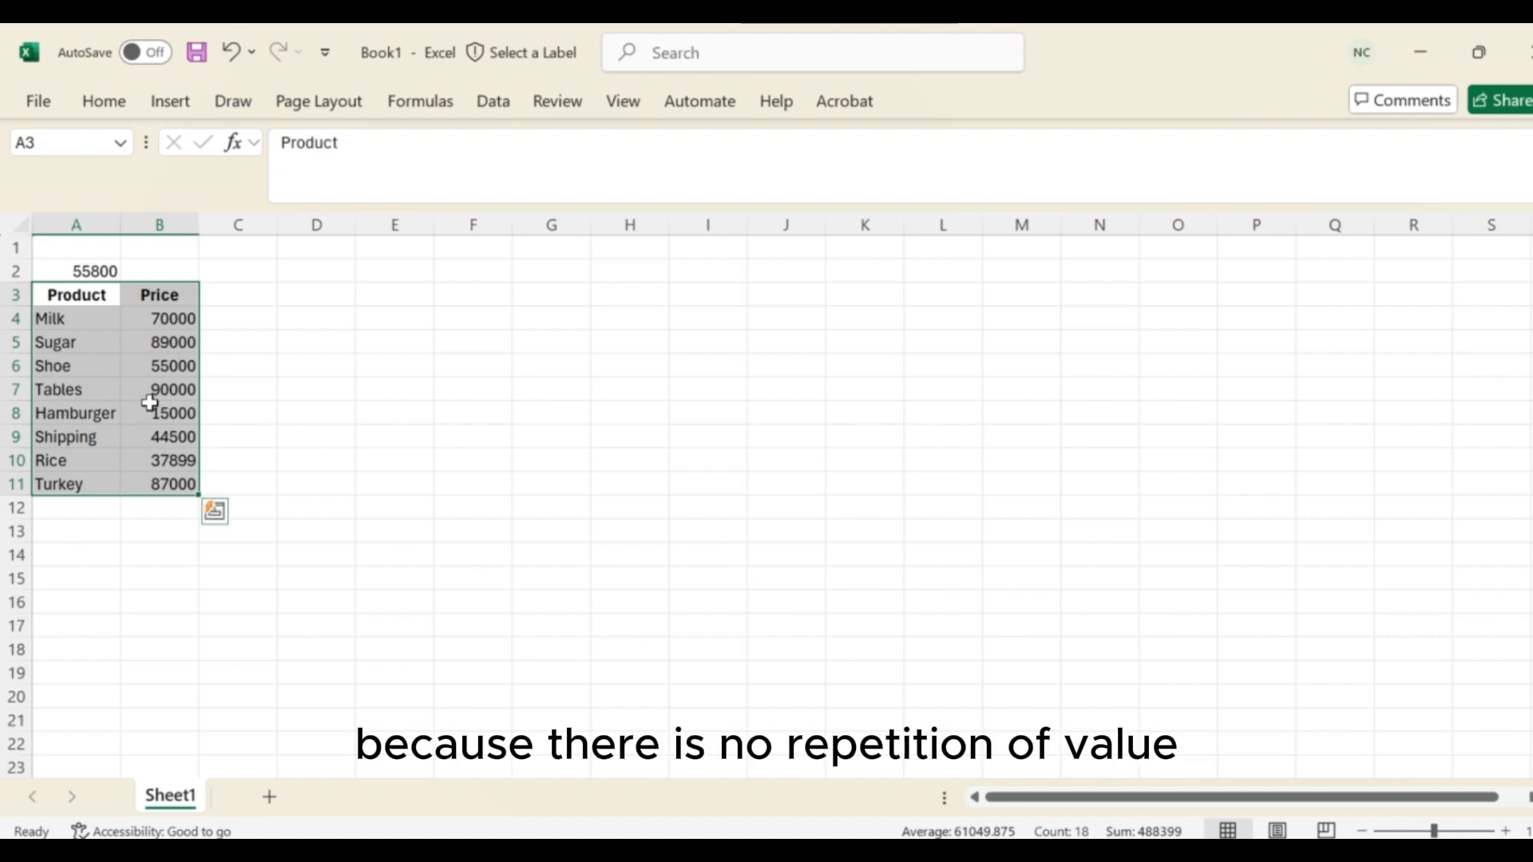
pyautogui.click(169, 349)
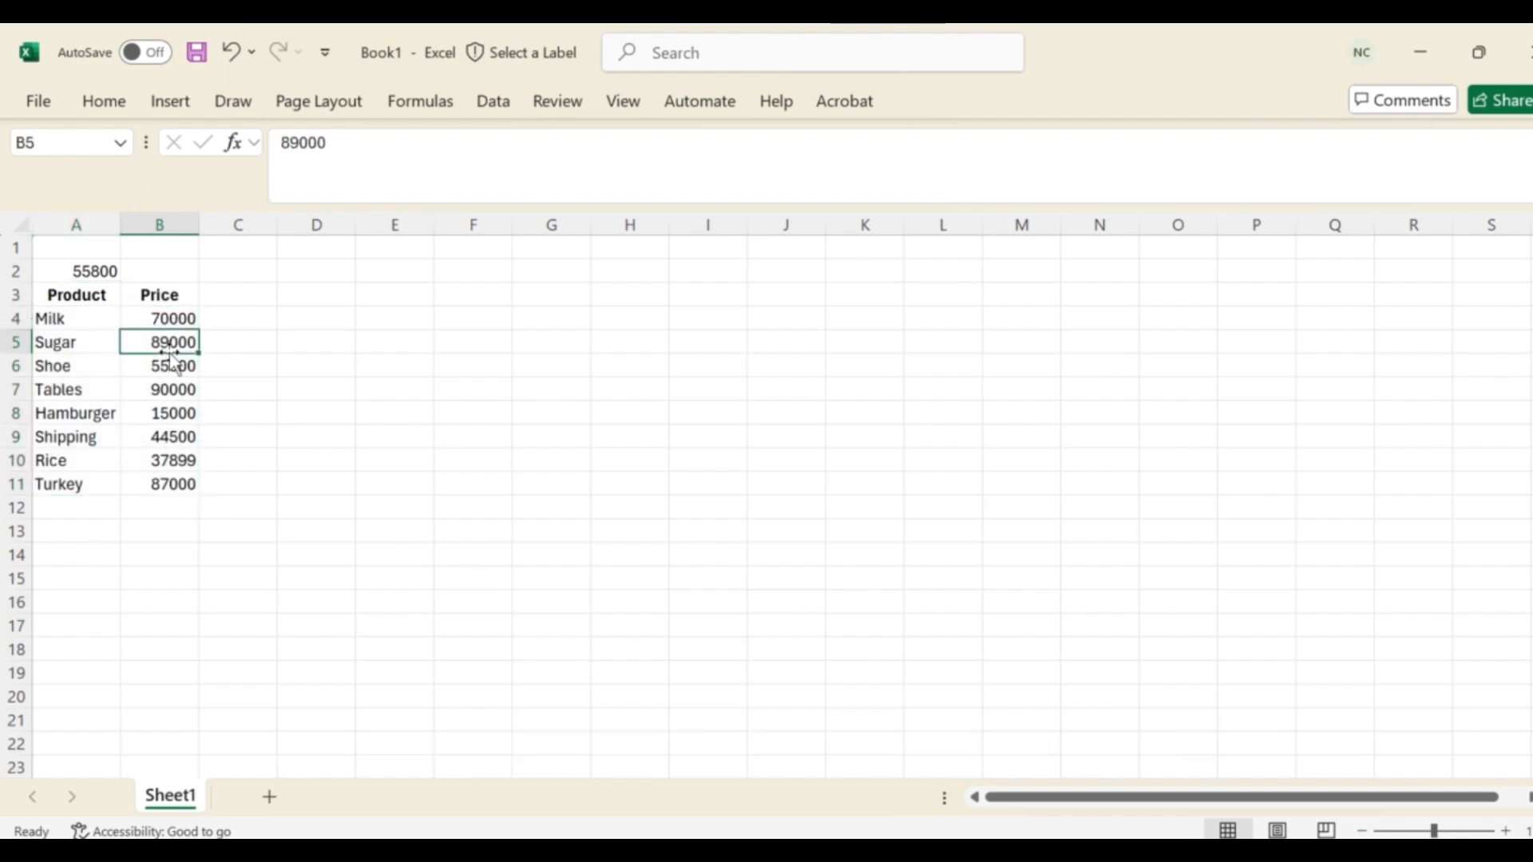
pyautogui.write('70000')
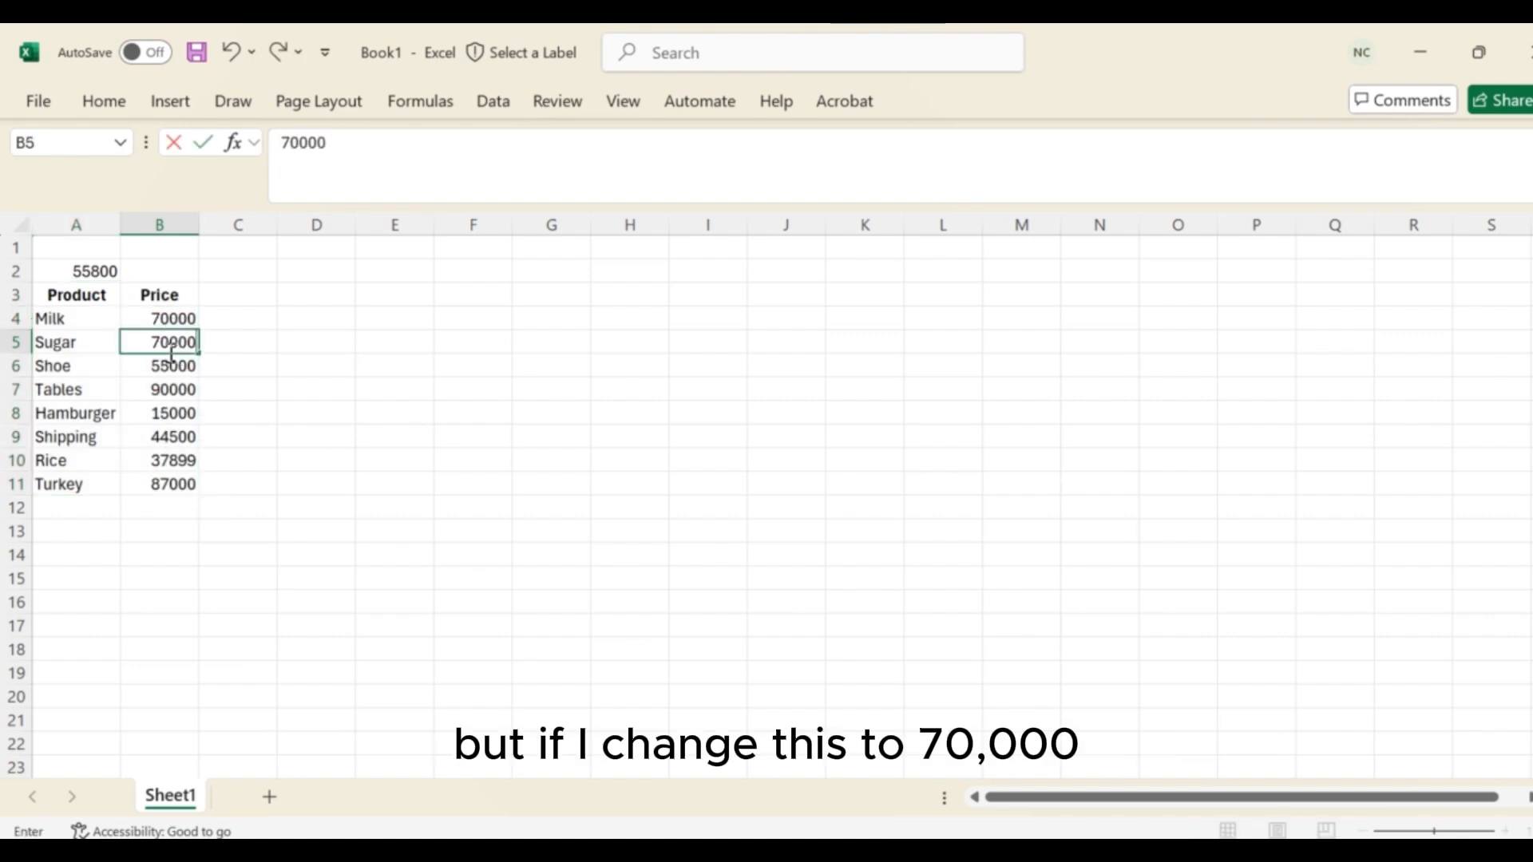
pyautogui.press('Return')
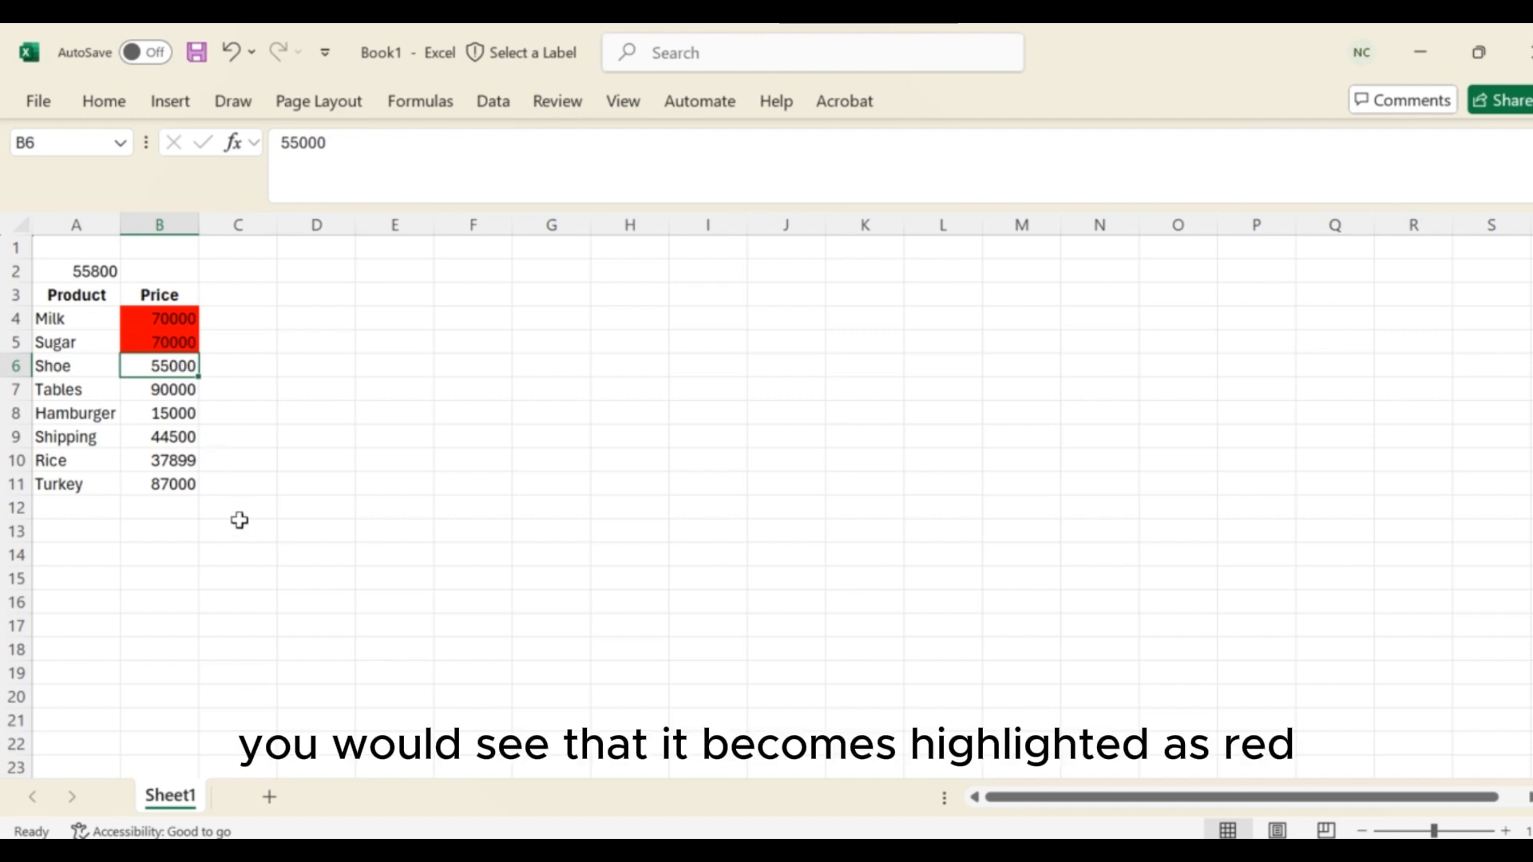
# Step: Undo the last change to Sugar's price and select the Product header cell
pyautogui.click(140, 343)
pyautogui.hotkey('ctrl', 'z')
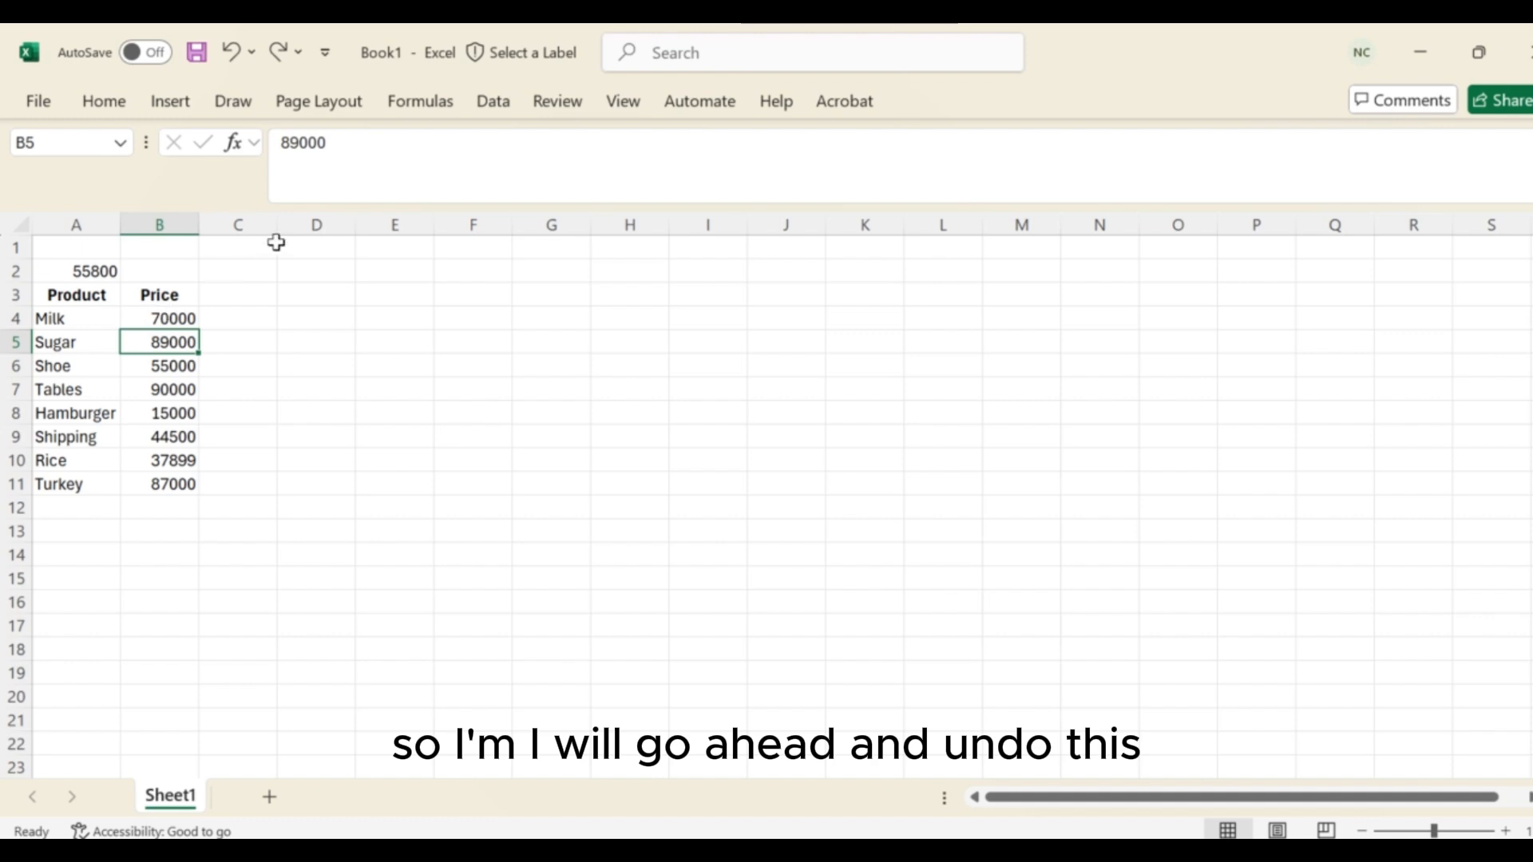
pyautogui.click(59, 298)
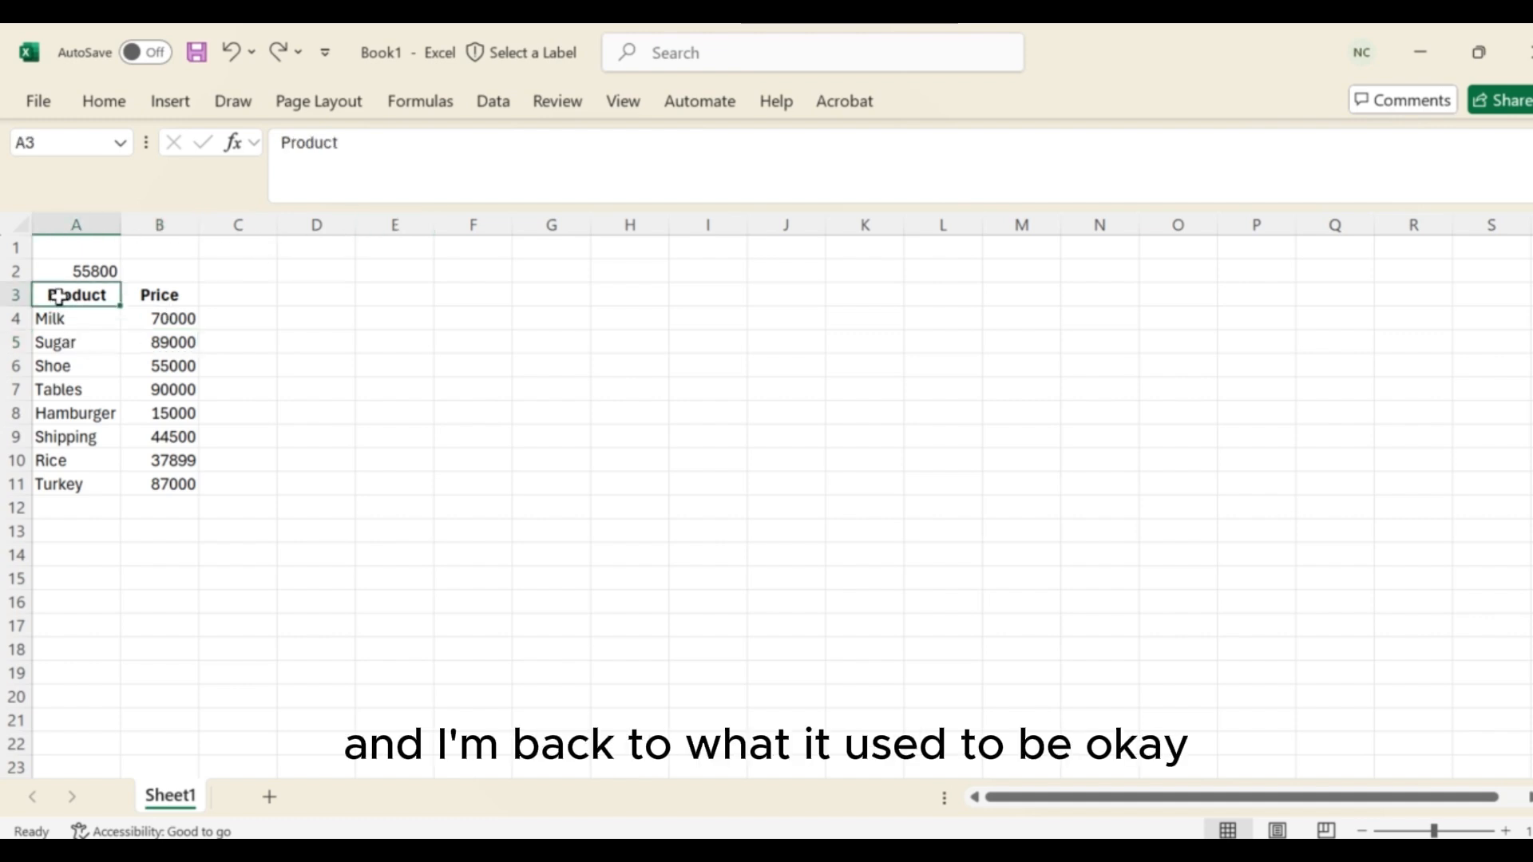
# Step: Start a new conditional formatting rule for the table A3:B11, using the type "Format only cells that contain"
pyautogui.hotkey('shift', 'Right')
pyautogui.hotkey('ctrl', 'shift', 'Down')
pyautogui.hotkey('ctrl', 'q')
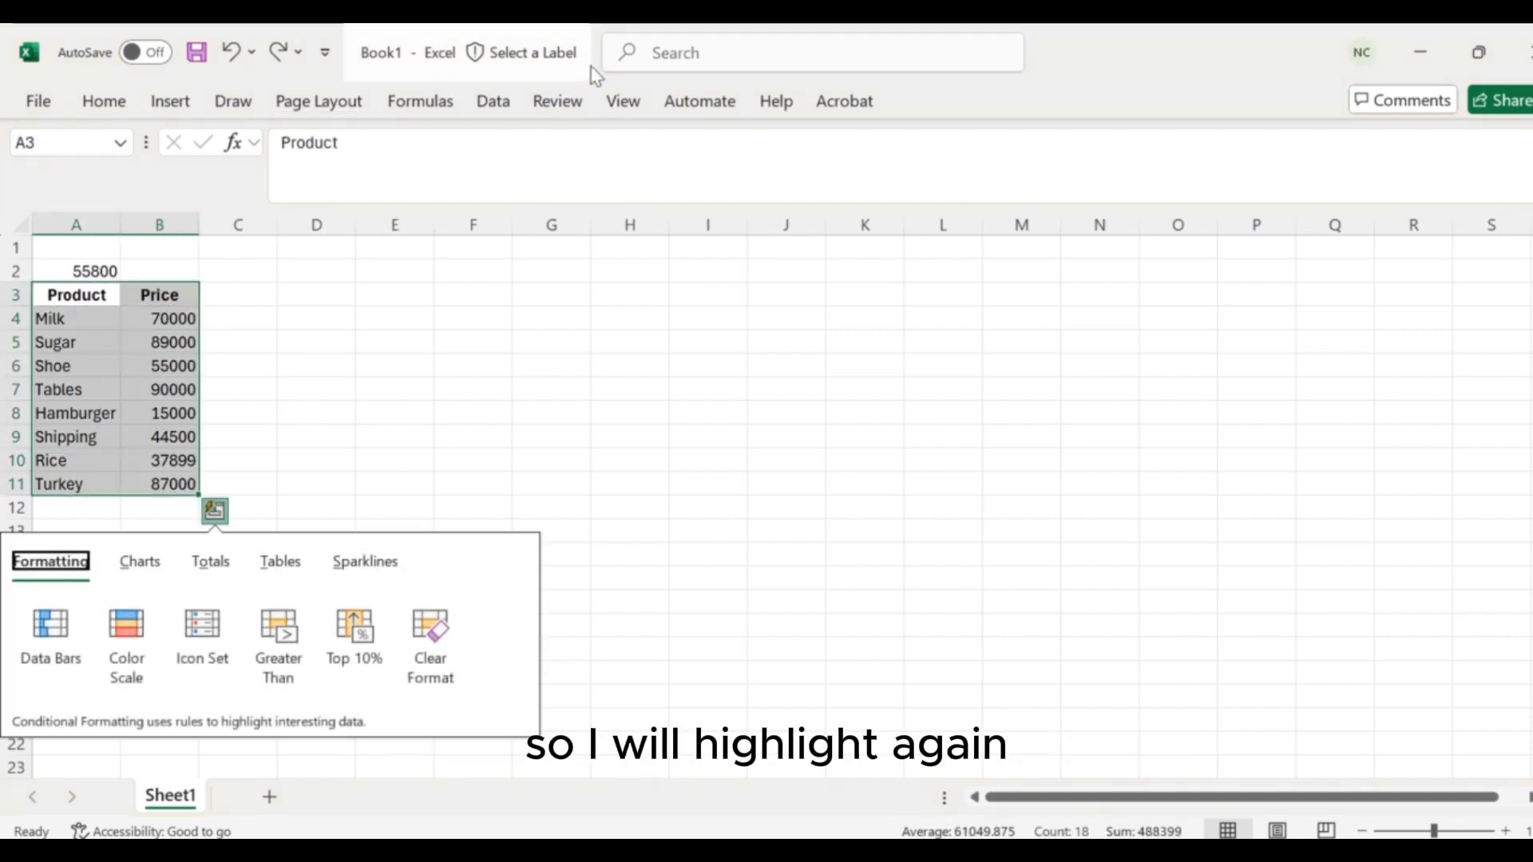
pyautogui.click(104, 102)
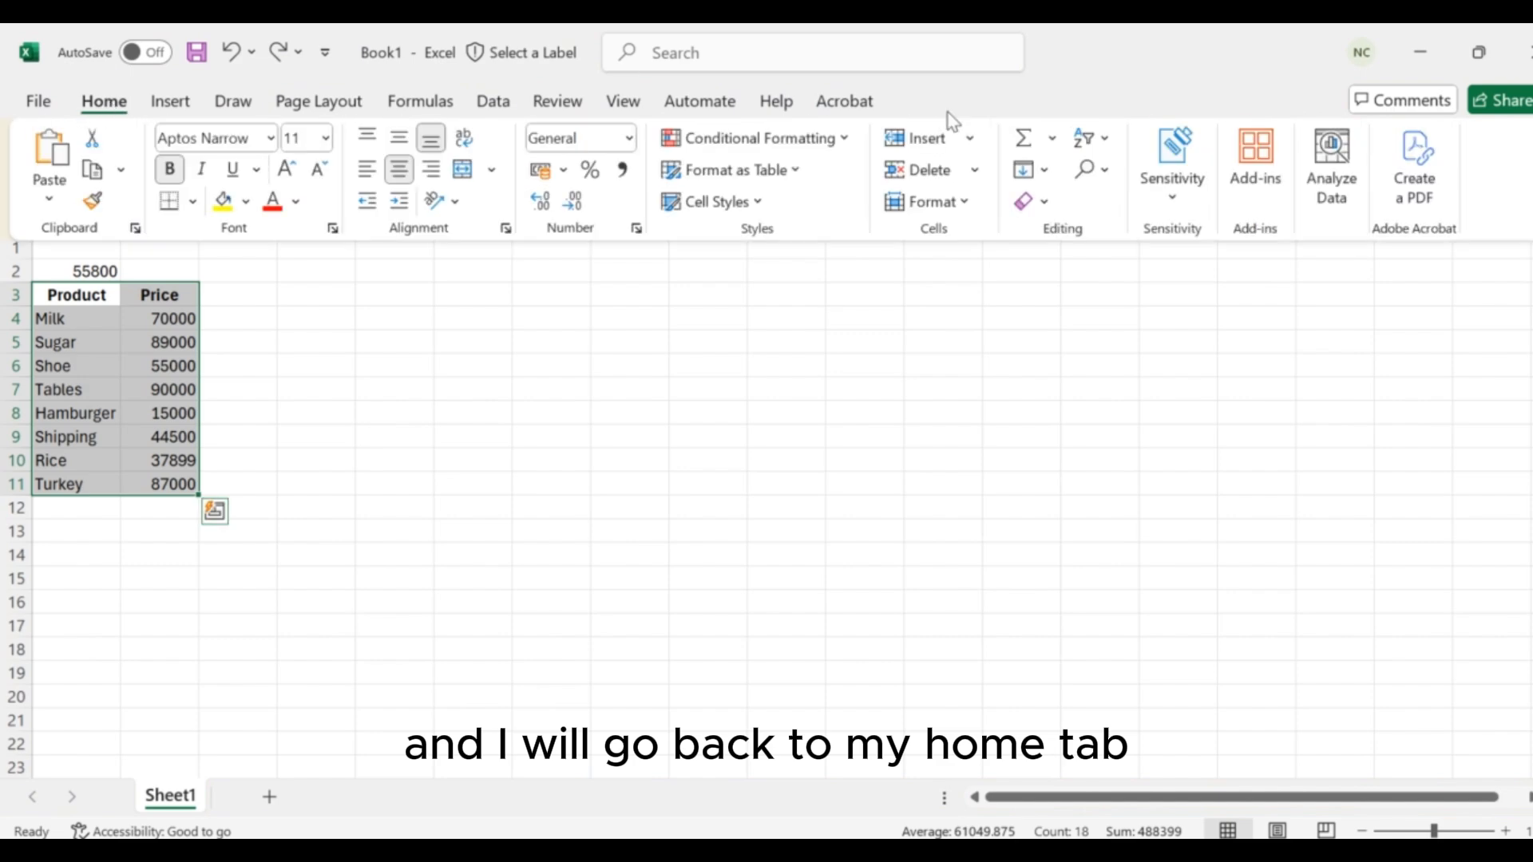
pyautogui.click(846, 141)
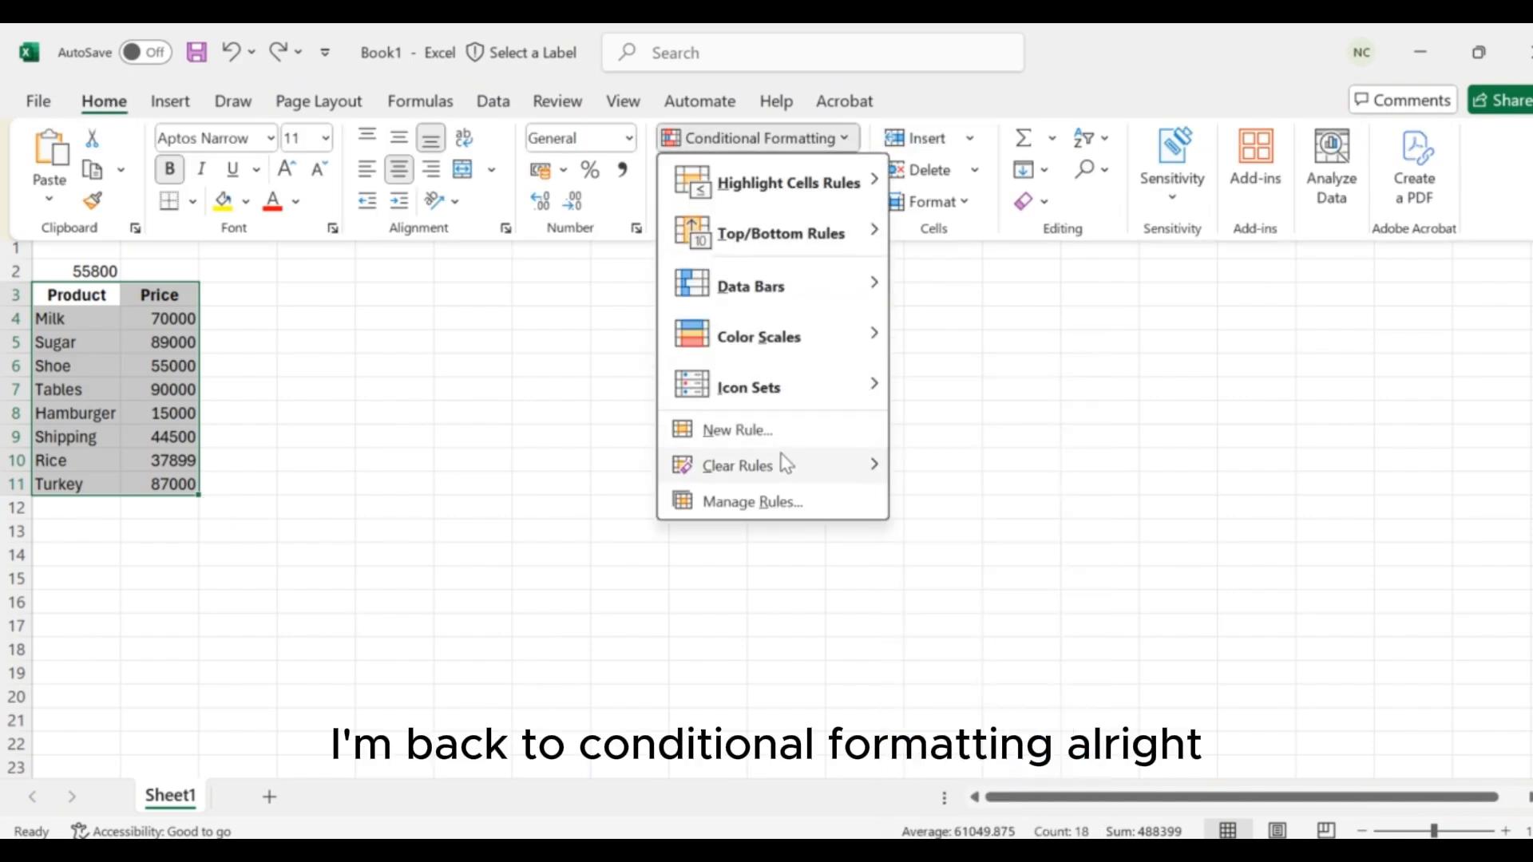
pyautogui.click(763, 434)
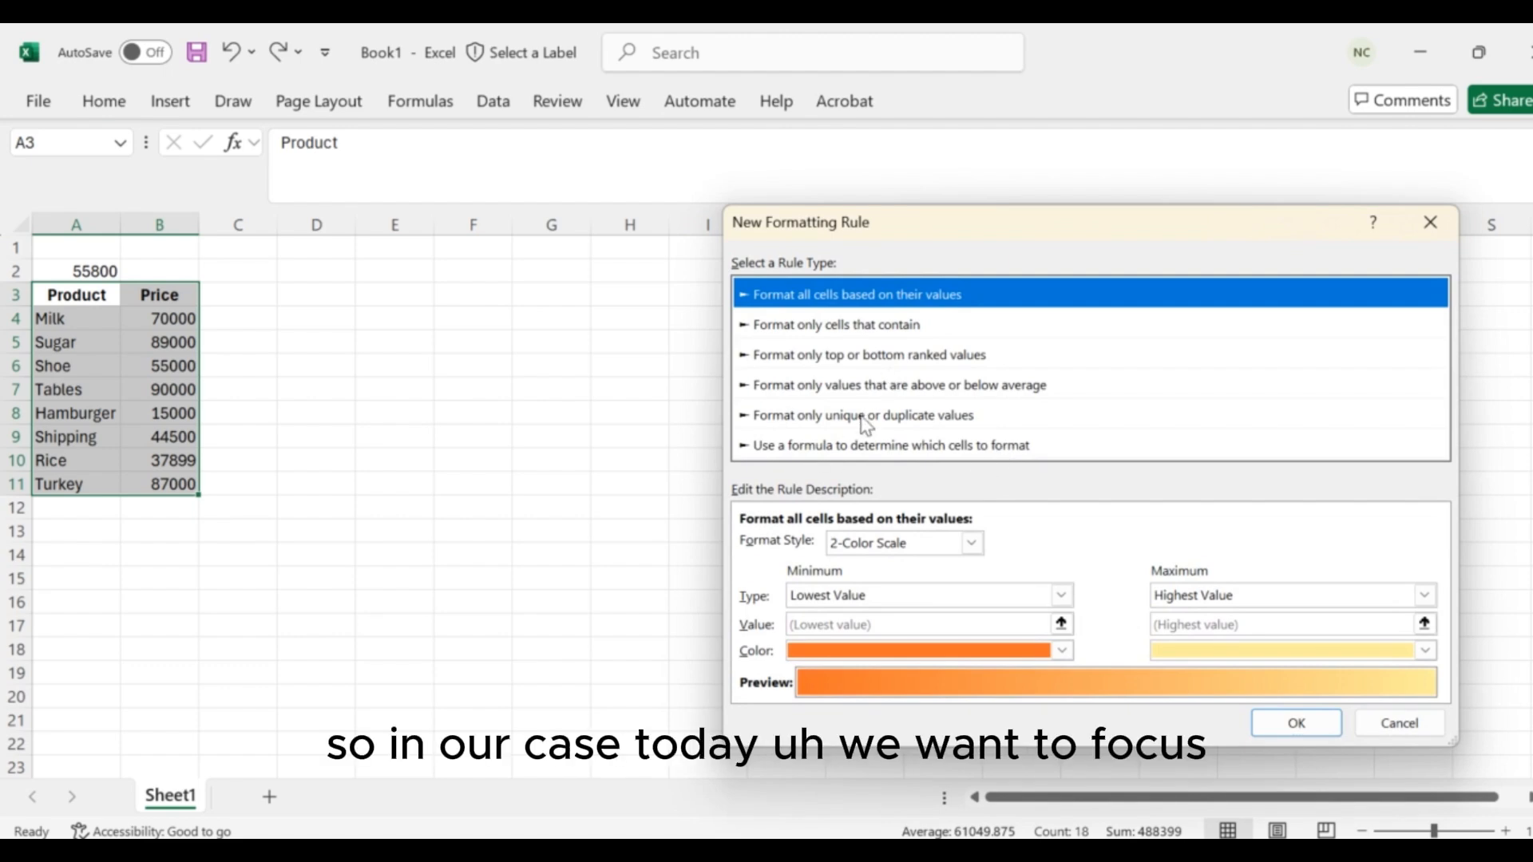
pyautogui.click(830, 325)
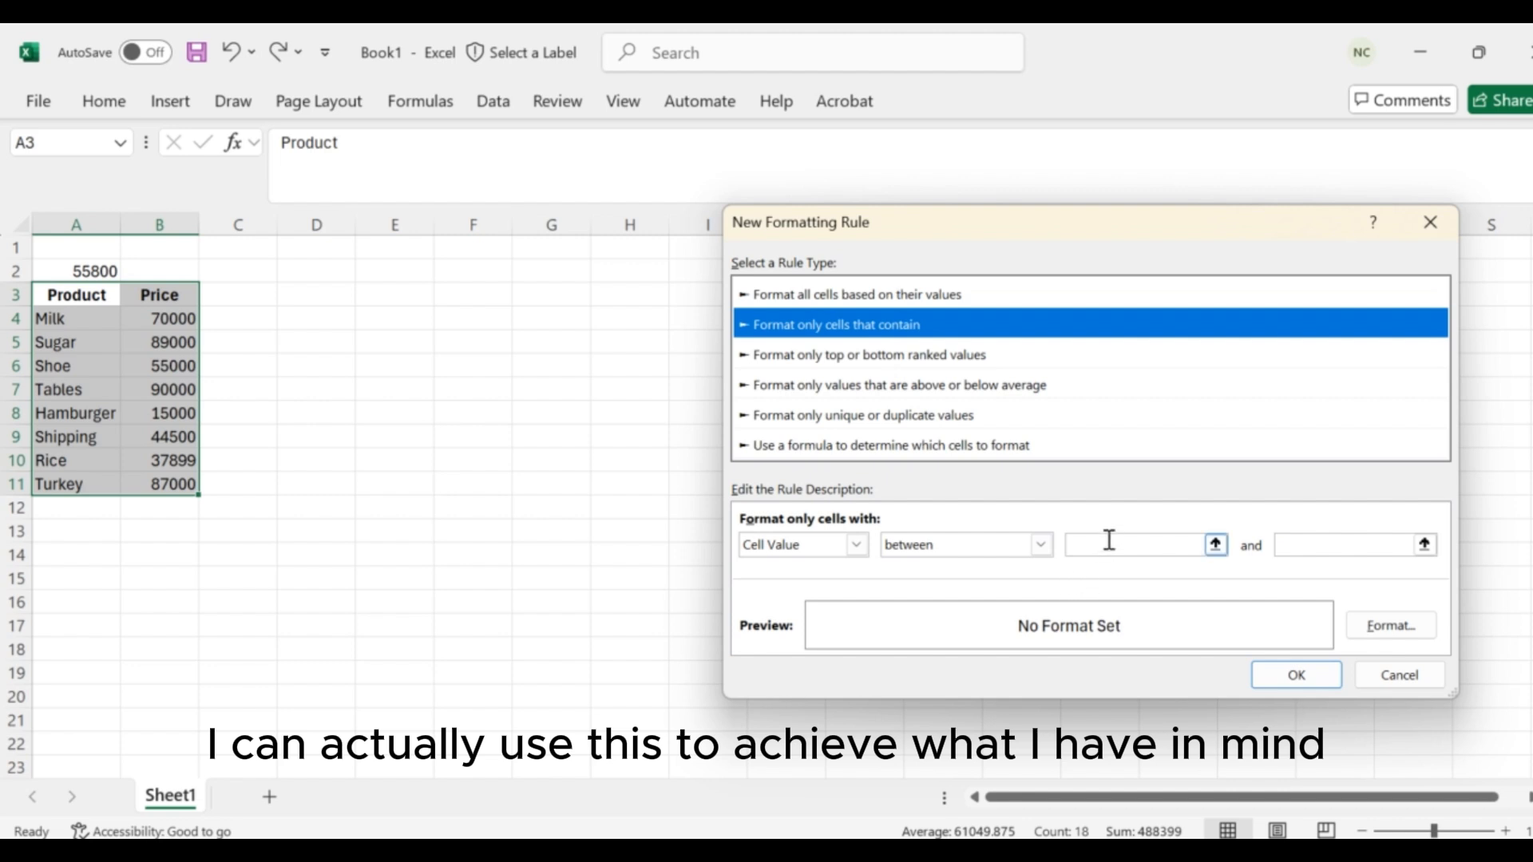
# Step: Set the rule's condition to cell values equal to the absolute reference =$A$2
pyautogui.click(1040, 546)
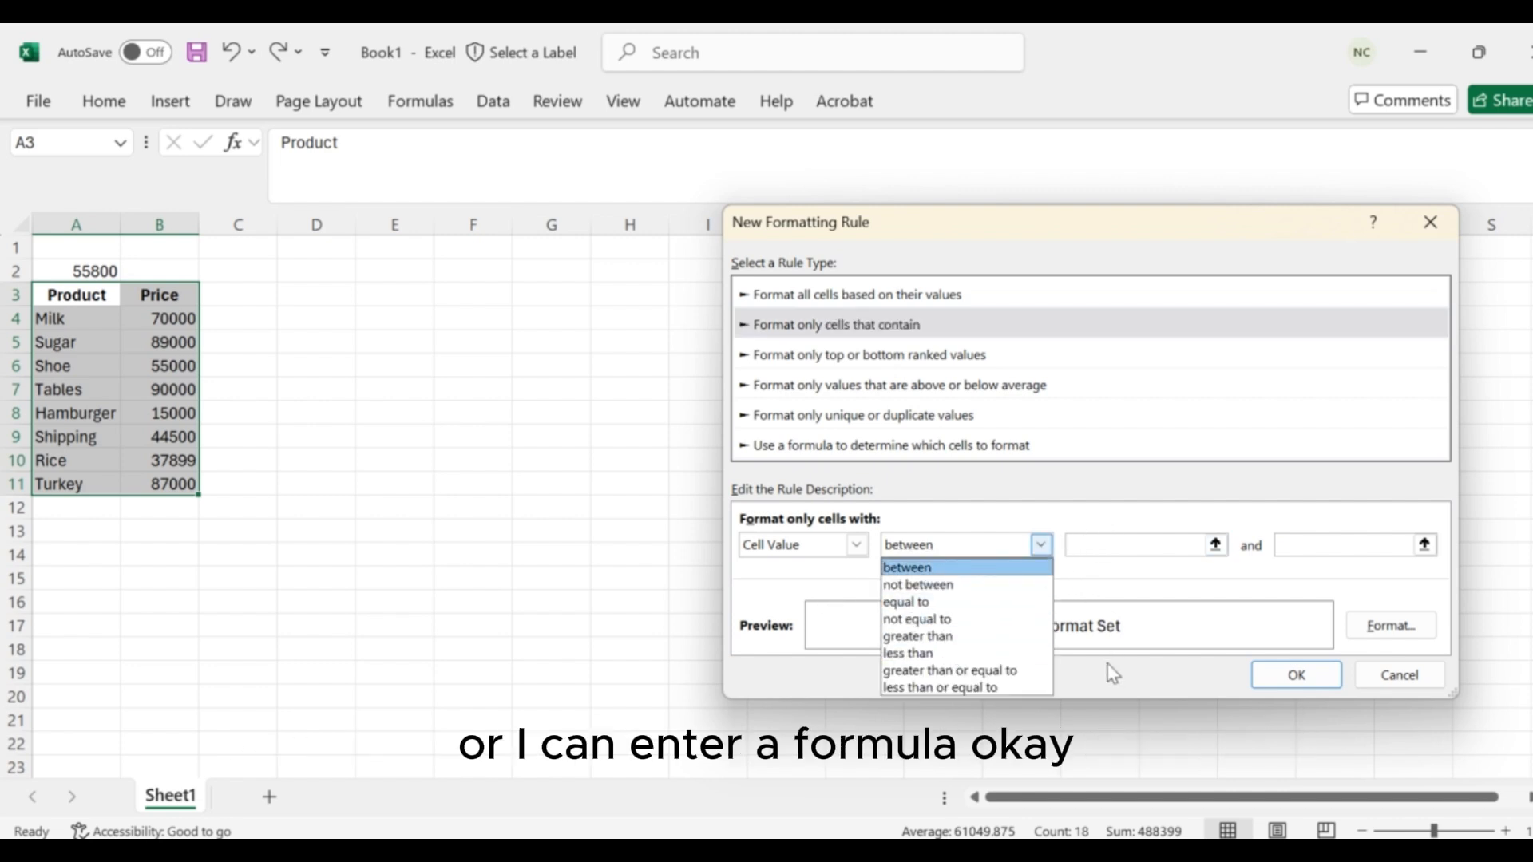
pyautogui.click(941, 601)
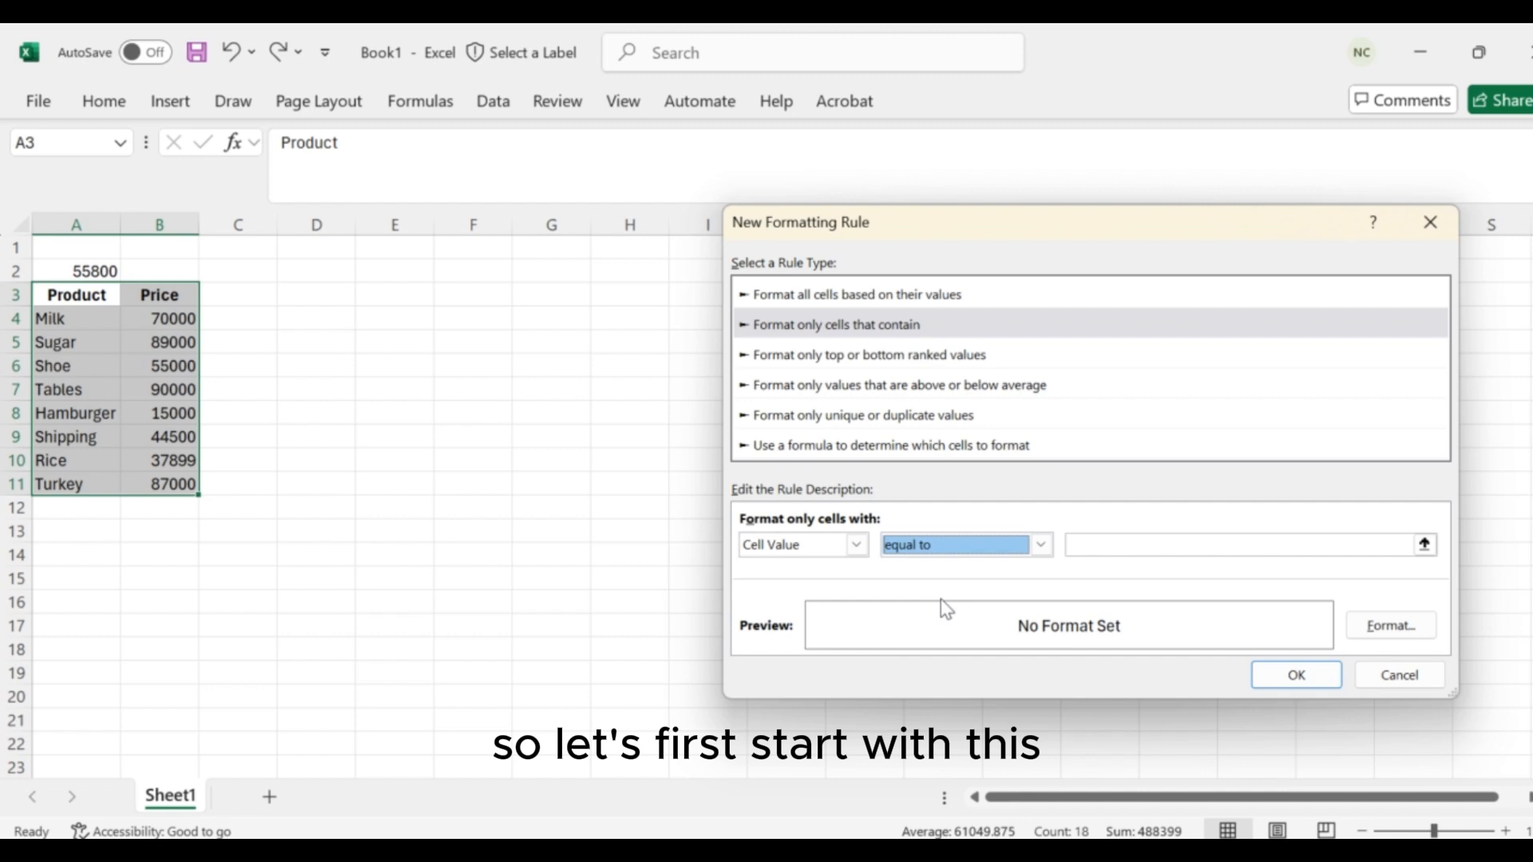
pyautogui.click(1114, 548)
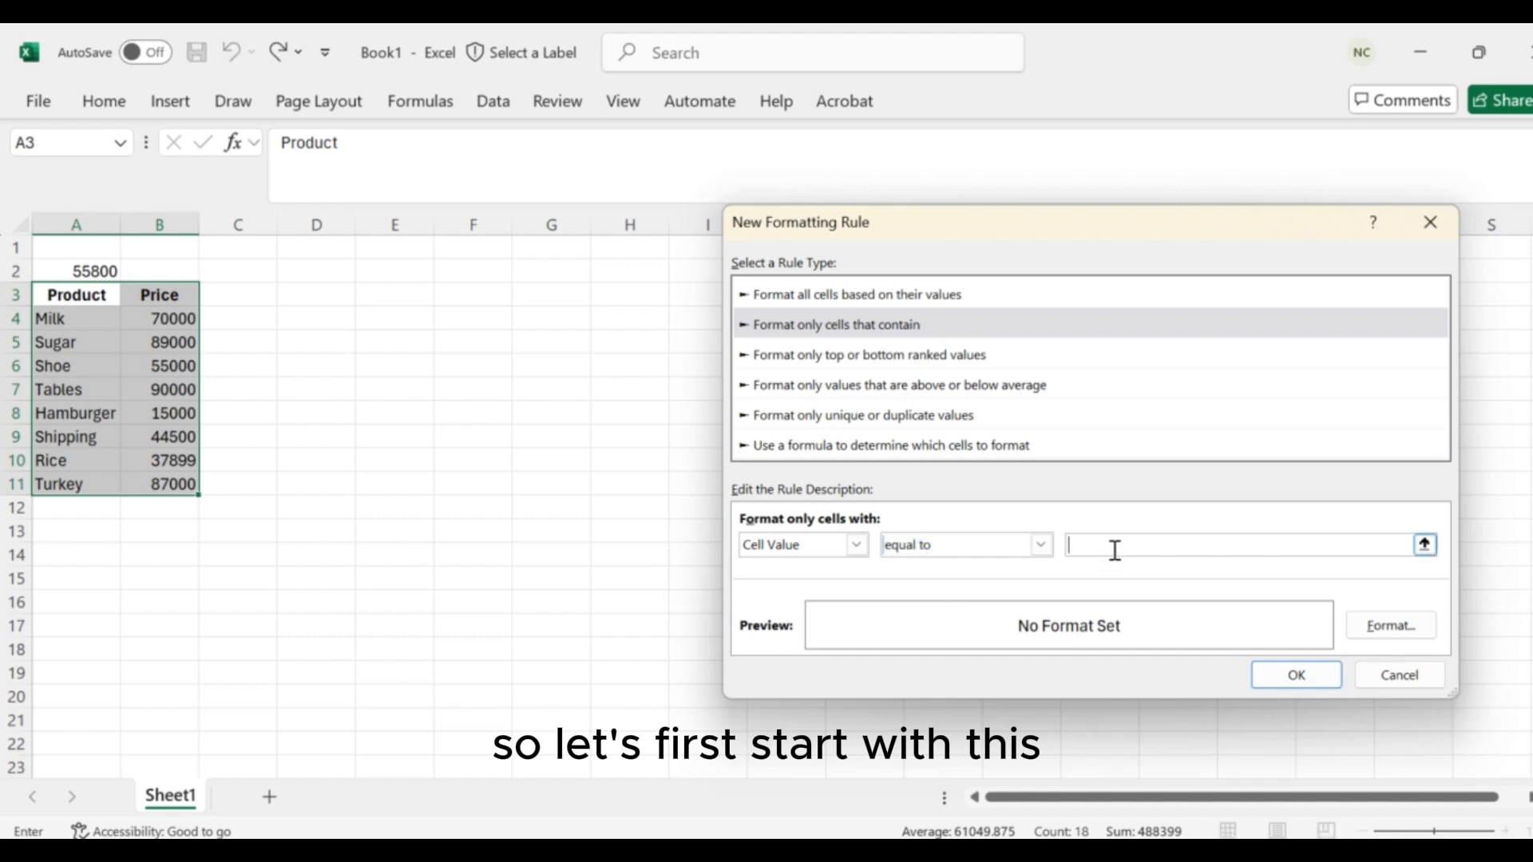
pyautogui.click(97, 271)
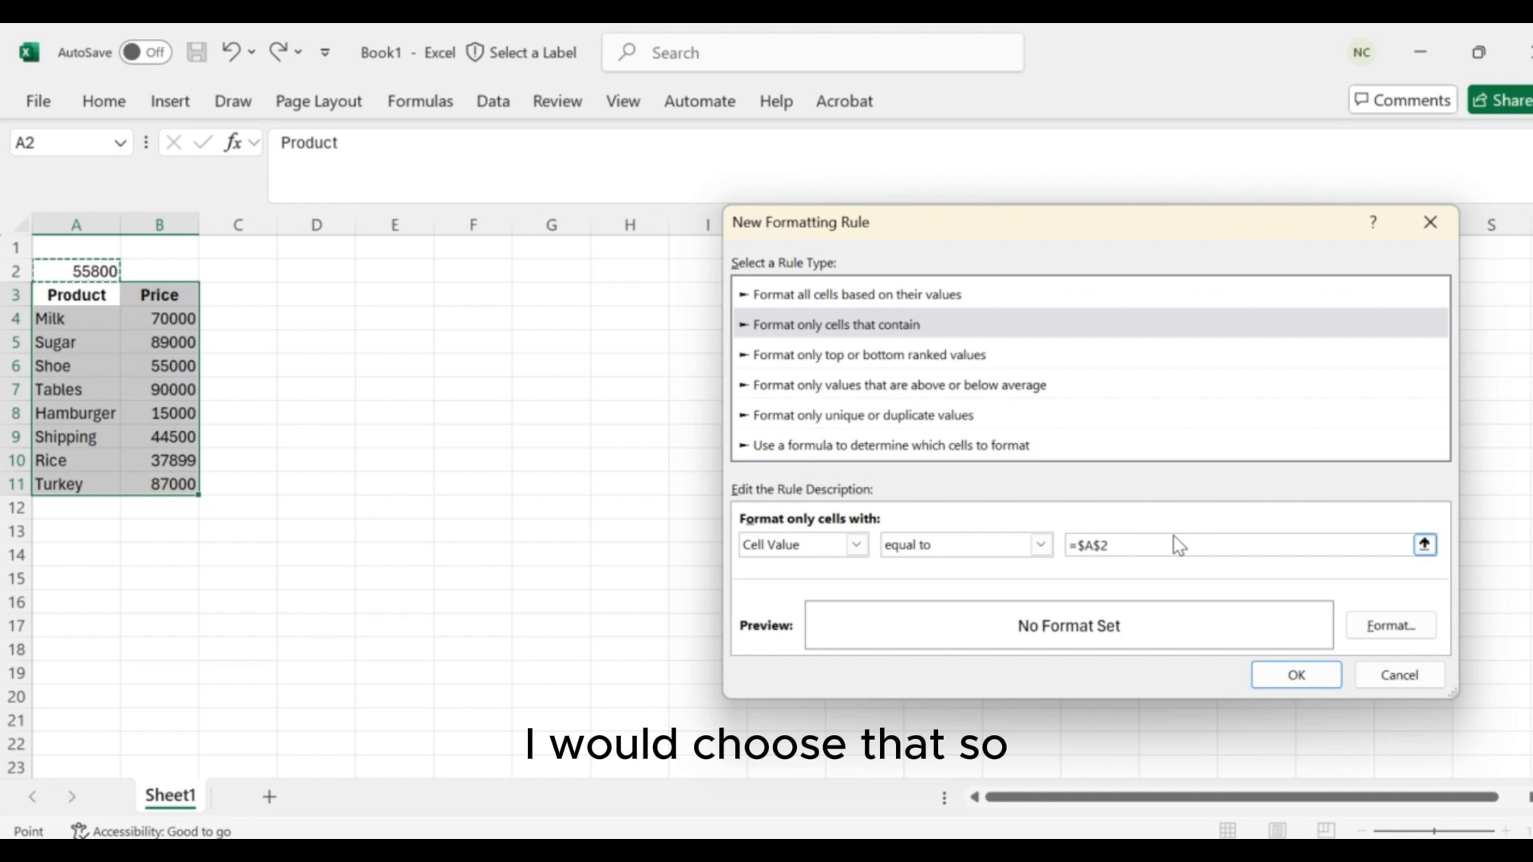
pyautogui.click(1087, 551)
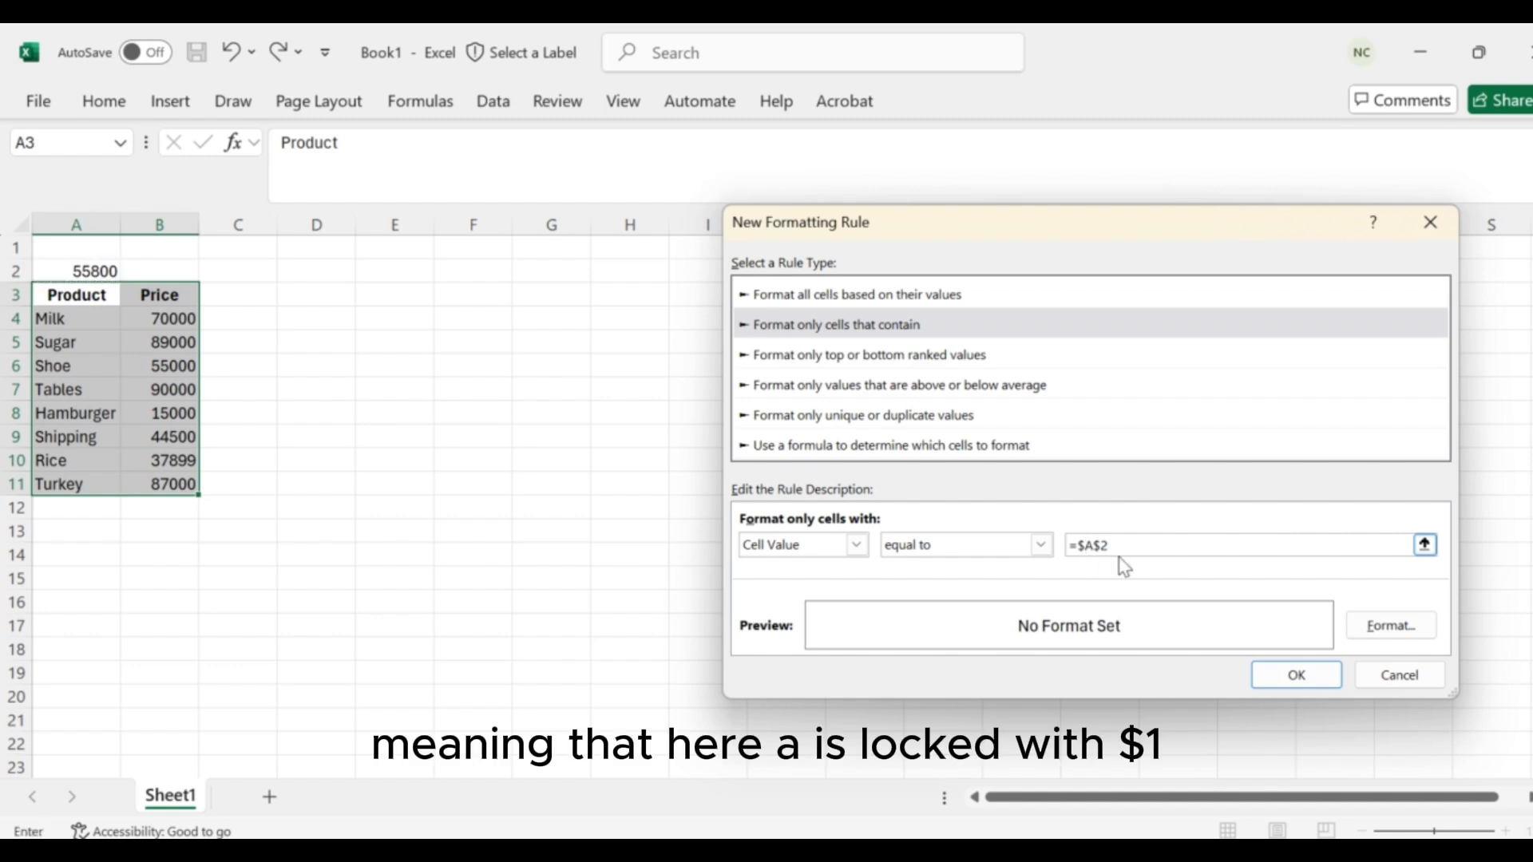
pyautogui.press('Left')
pyautogui.press('BackSpace')
pyautogui.press('BackSpace')
pyautogui.press('BackSpace')
pyautogui.press('BackSpace')
pyautogui.press('BackSpace')
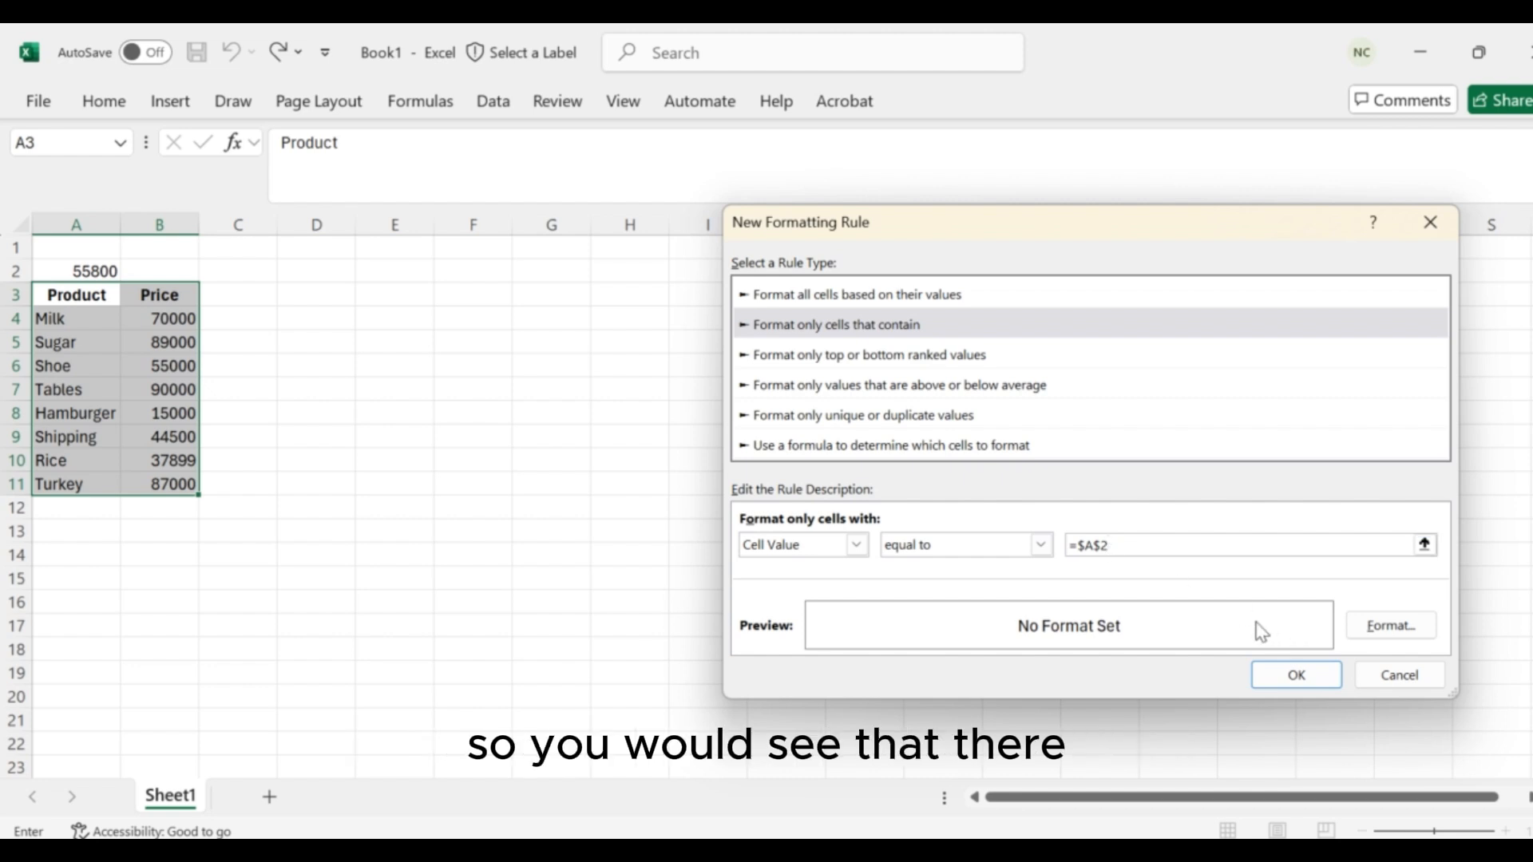
# Step: Give the rule a green fill, change its comparison to greater than, and apply it to the table
pyautogui.click(1383, 625)
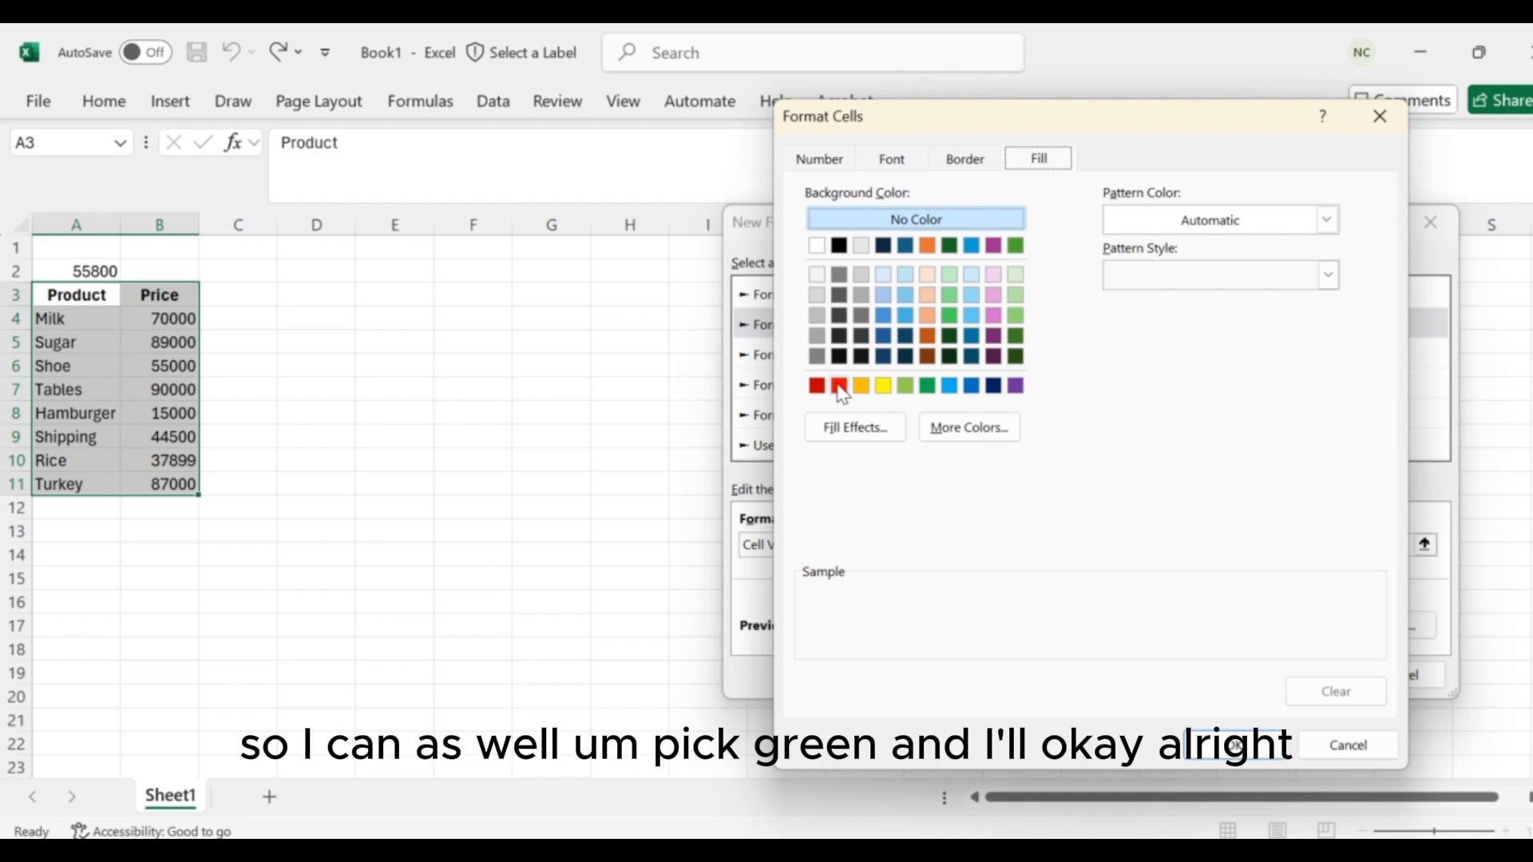
pyautogui.click(1015, 248)
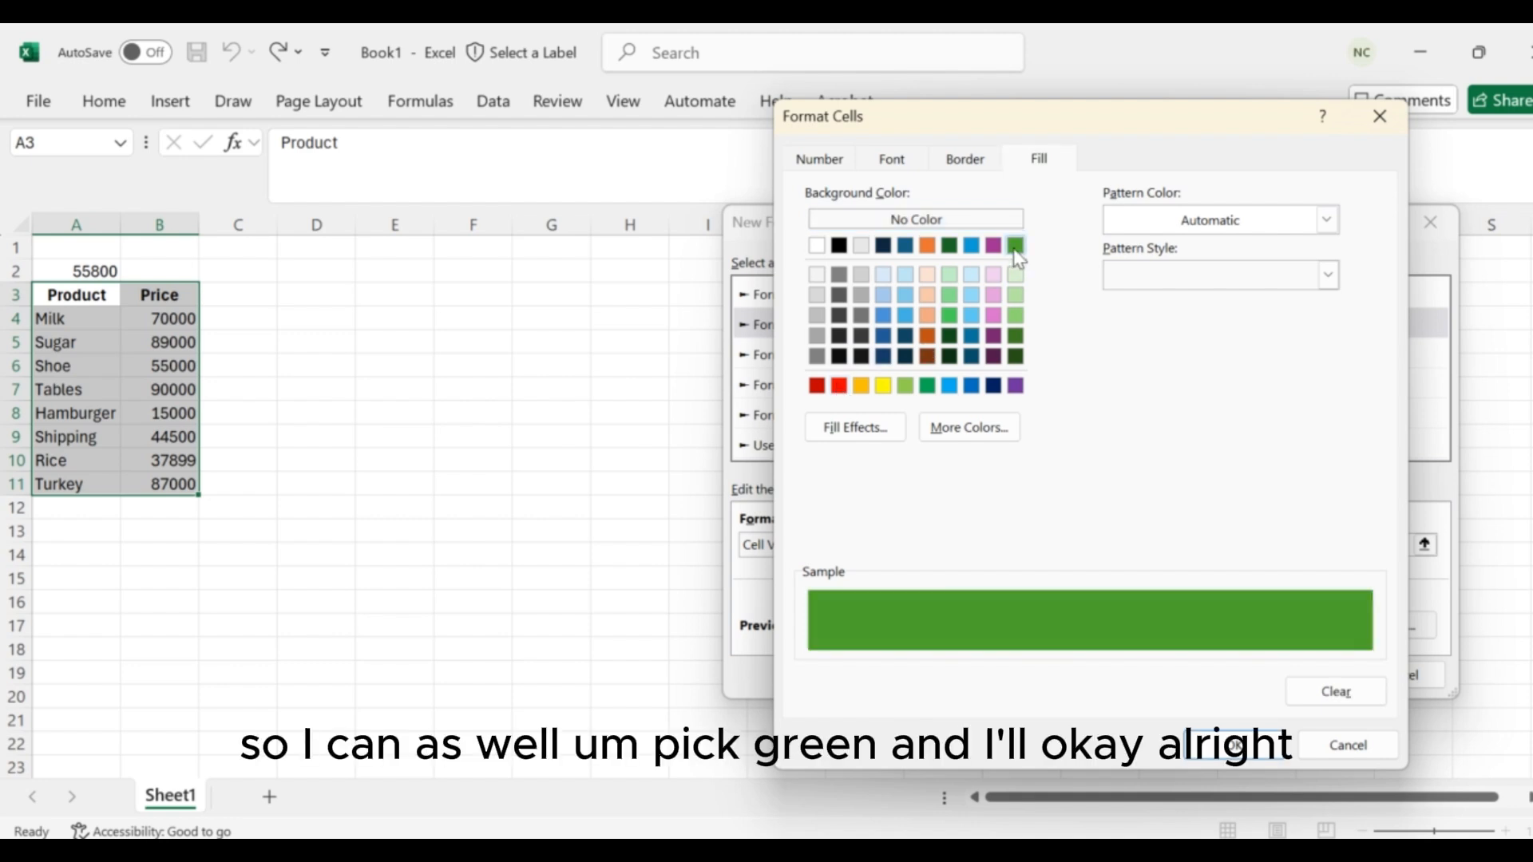
pyautogui.click(1234, 745)
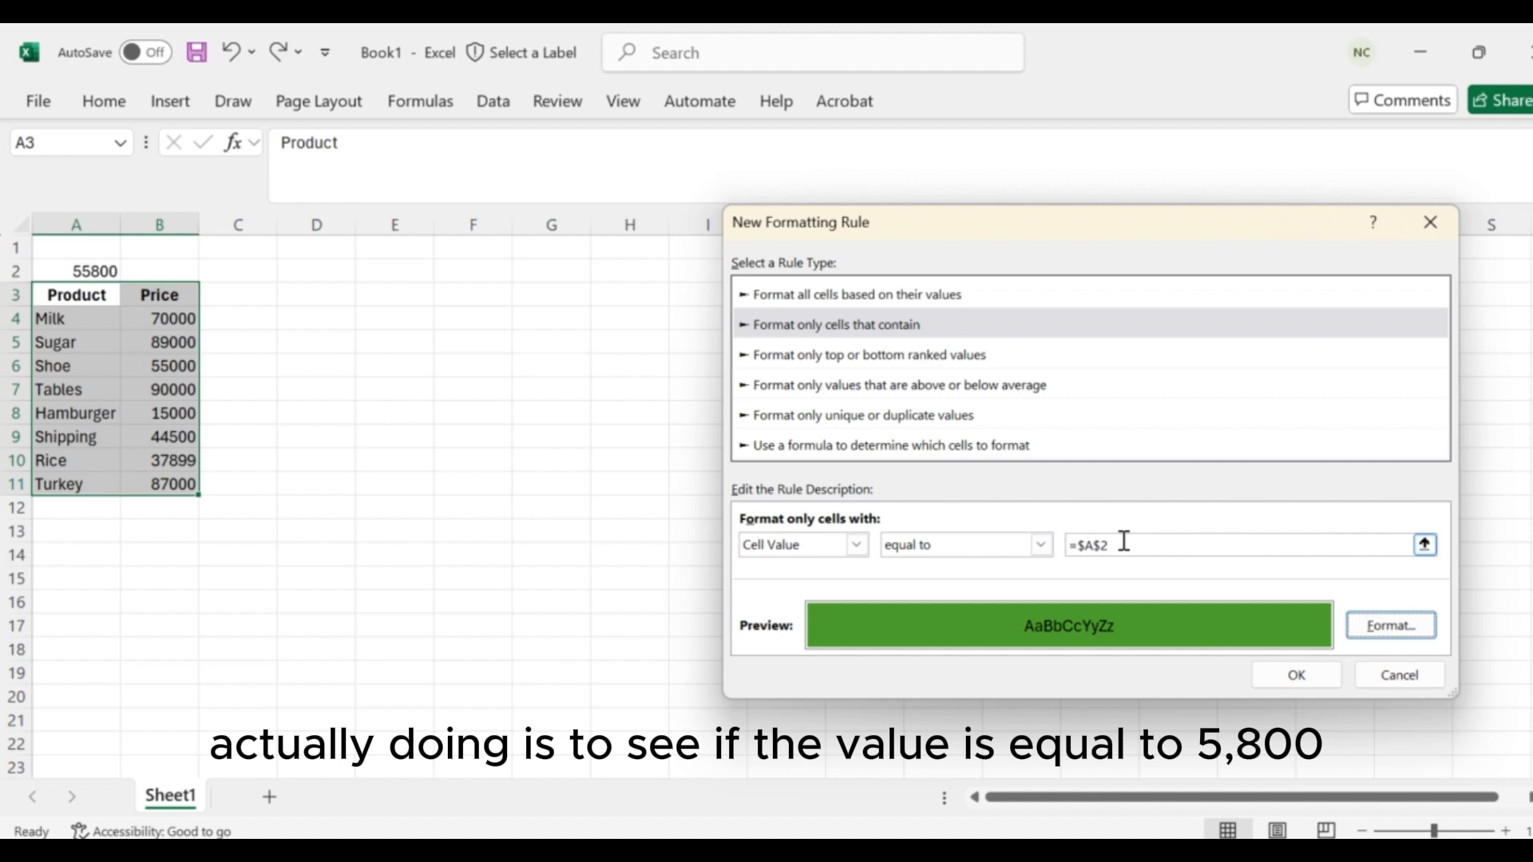
pyautogui.click(1042, 545)
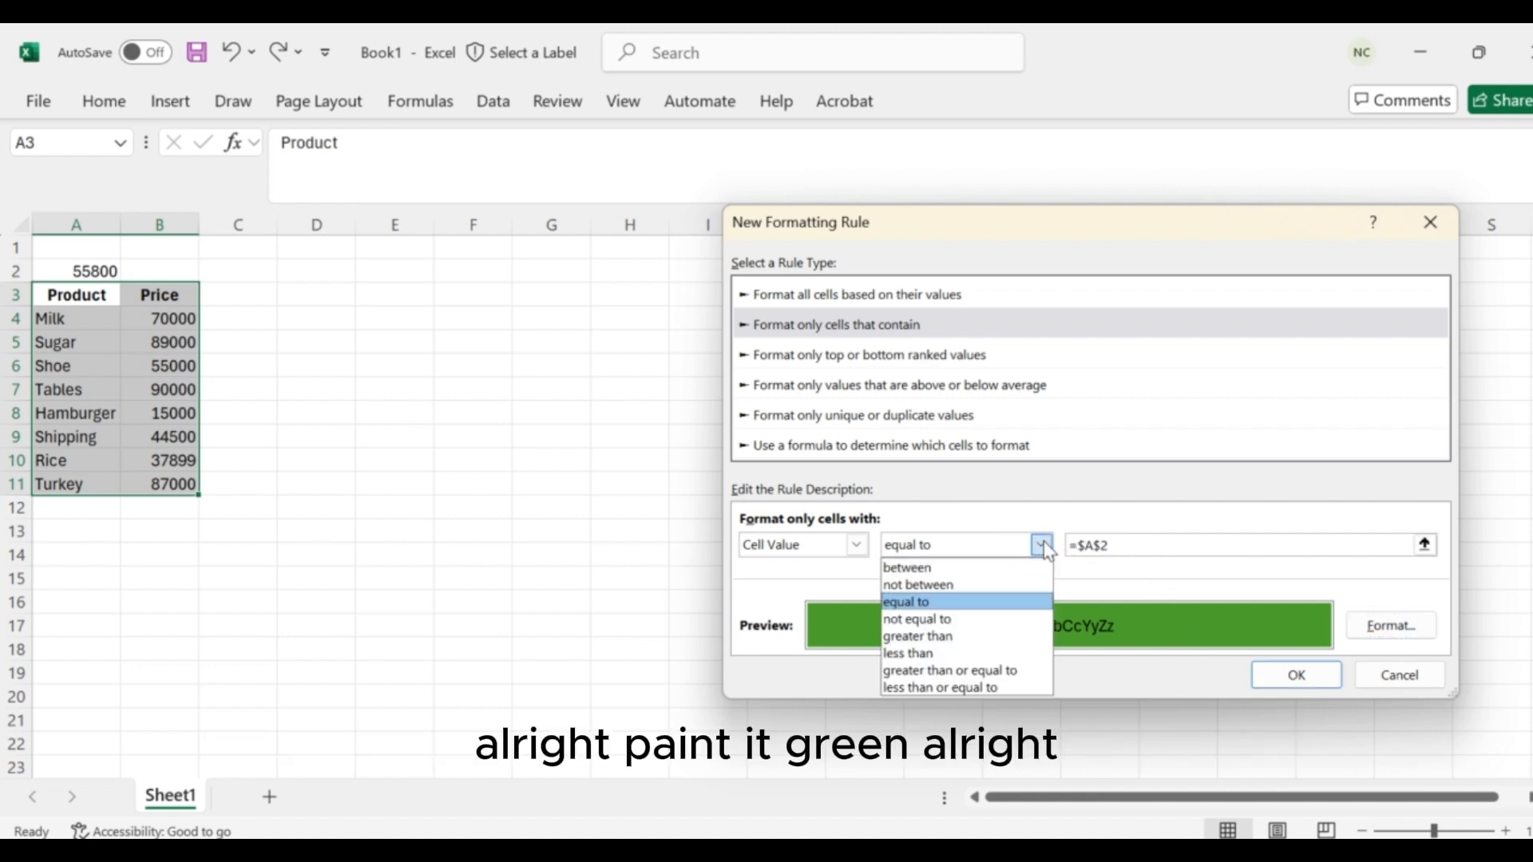
pyautogui.click(941, 637)
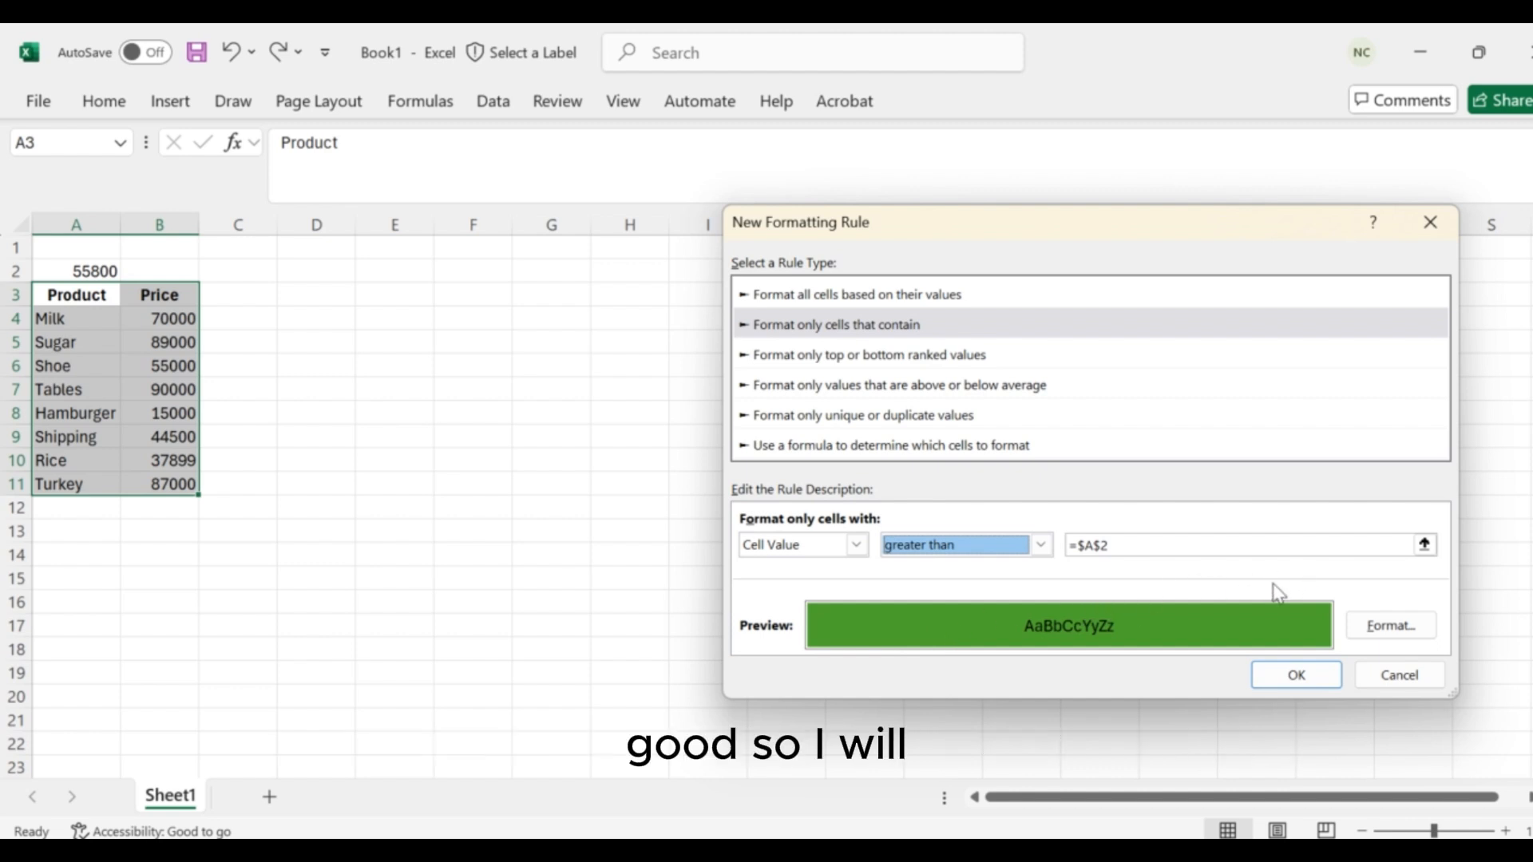
pyautogui.click(1273, 677)
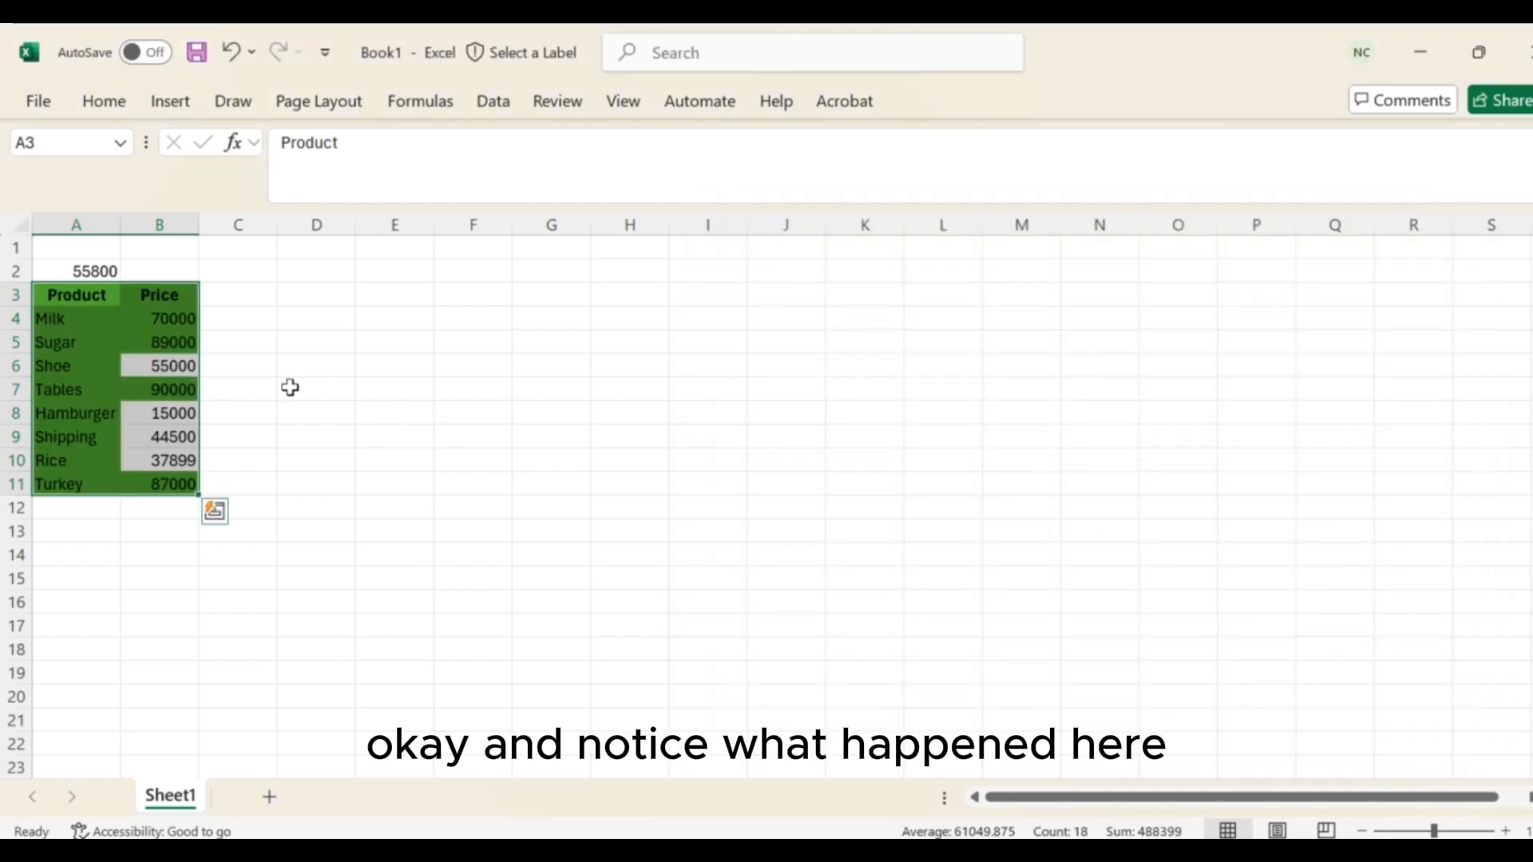
# Step: Examine which product and price cells the greater-than rule highlights, comparing them with the threshold in A2
pyautogui.click(244, 386)
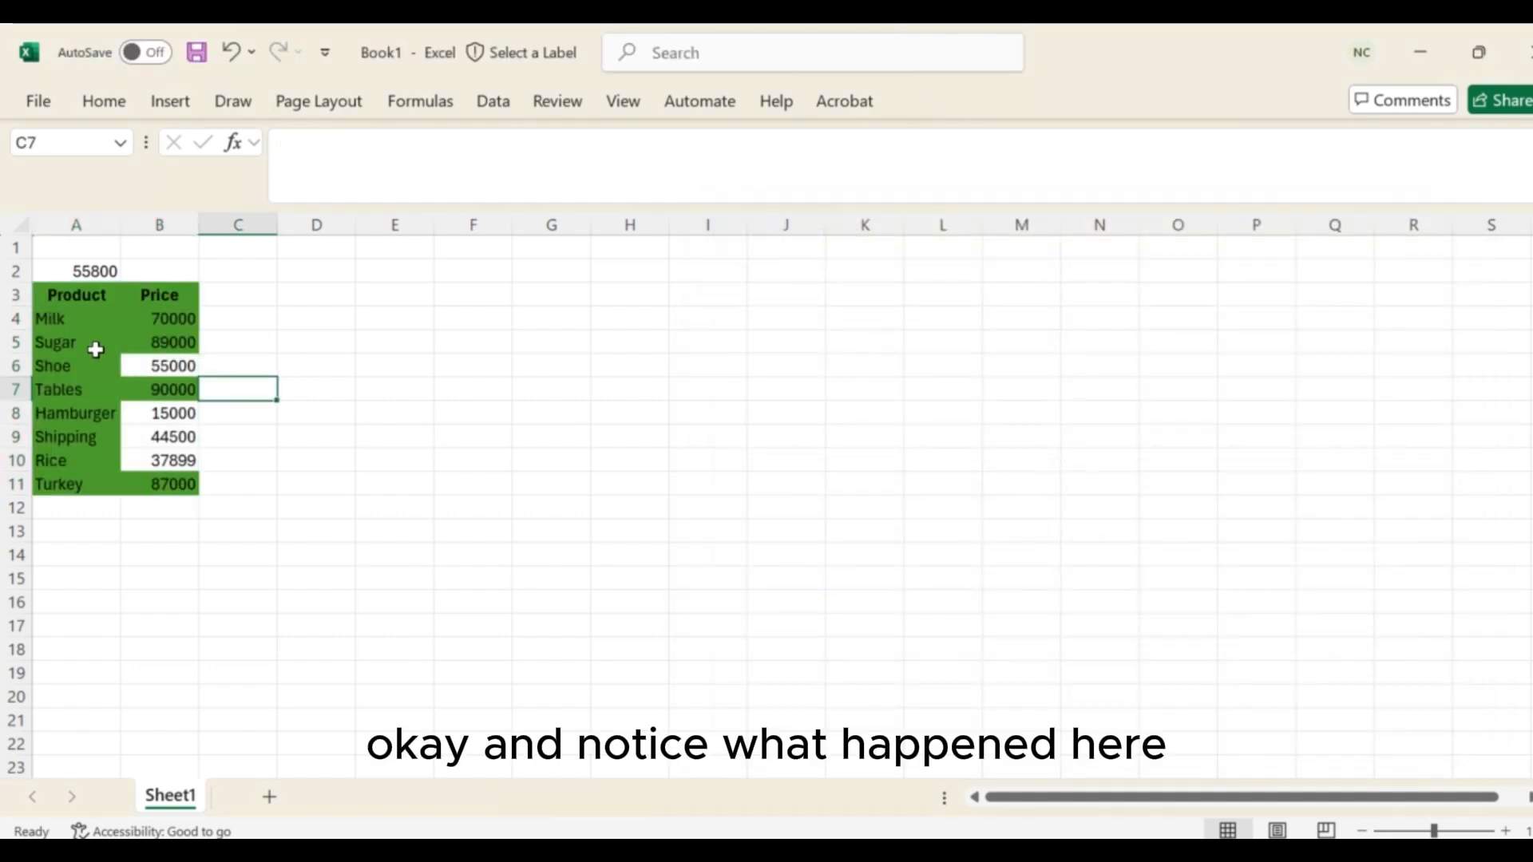
pyautogui.click(95, 349)
pyautogui.click(162, 334)
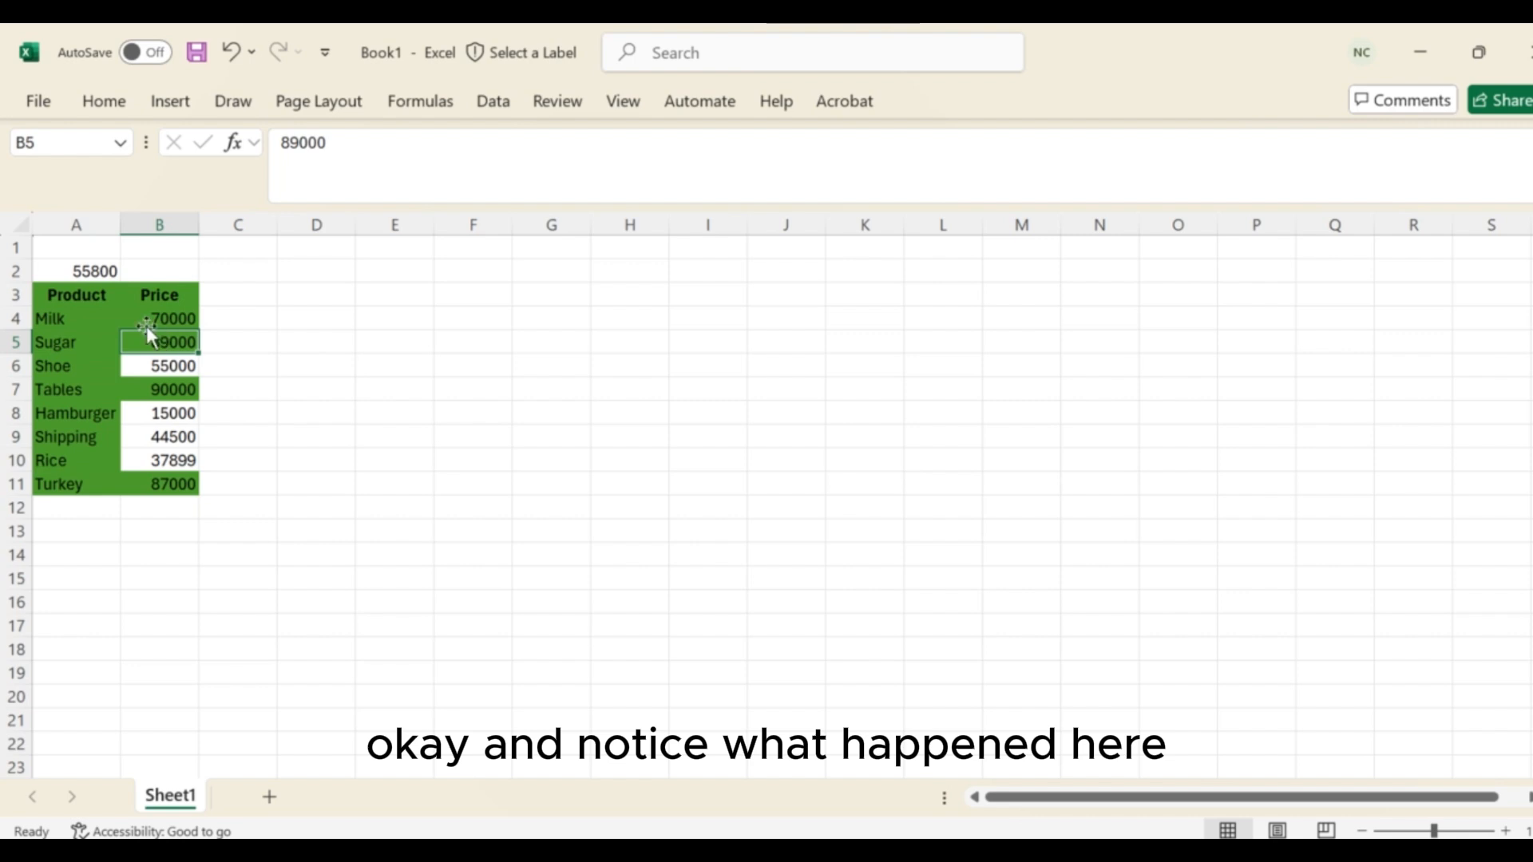
pyautogui.click(84, 315)
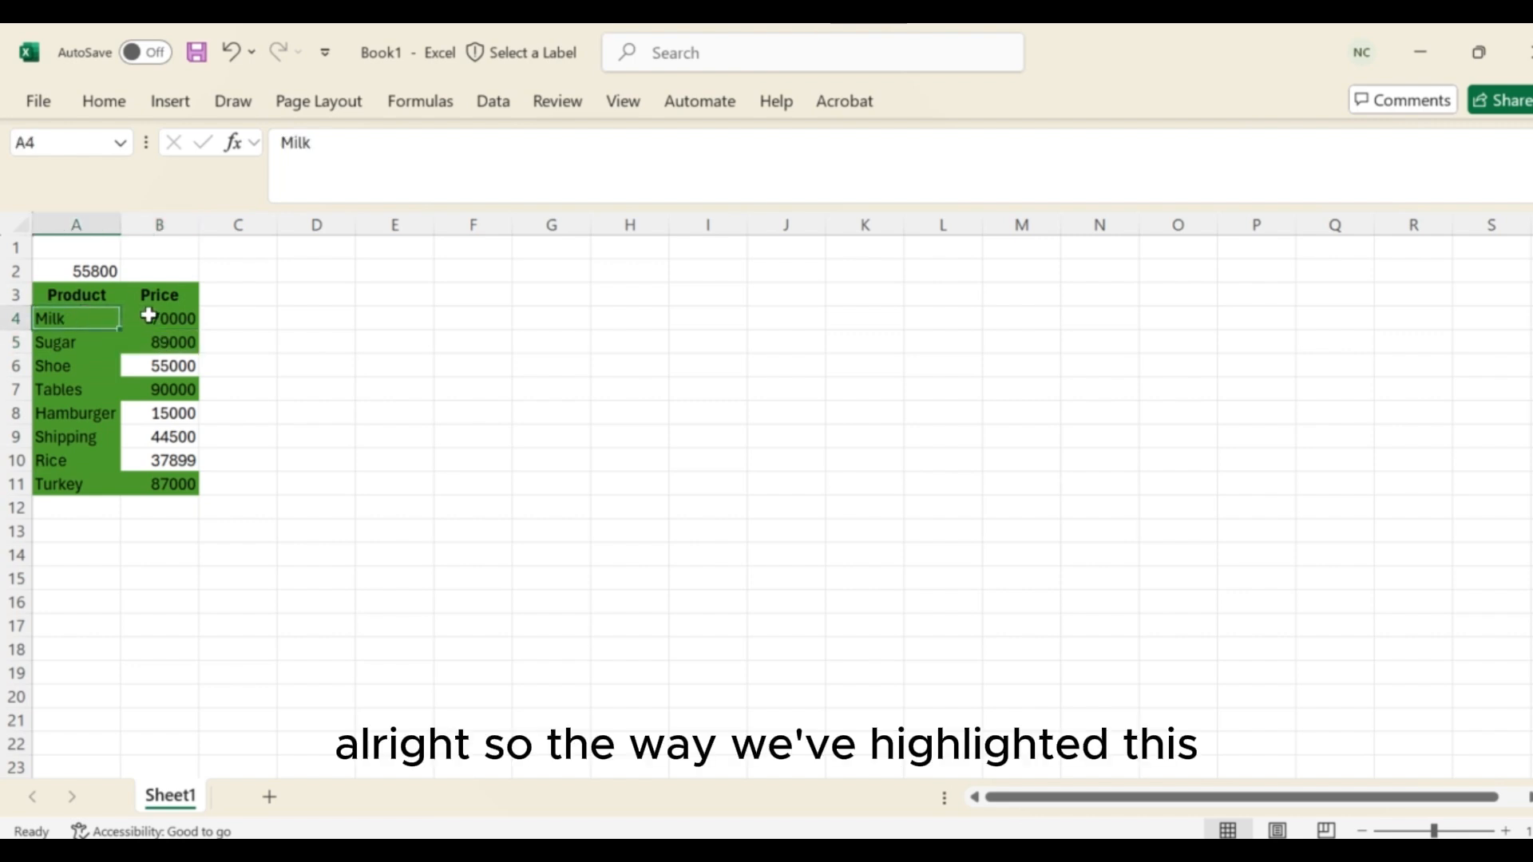
pyautogui.click(148, 316)
pyautogui.click(75, 321)
pyautogui.click(156, 311)
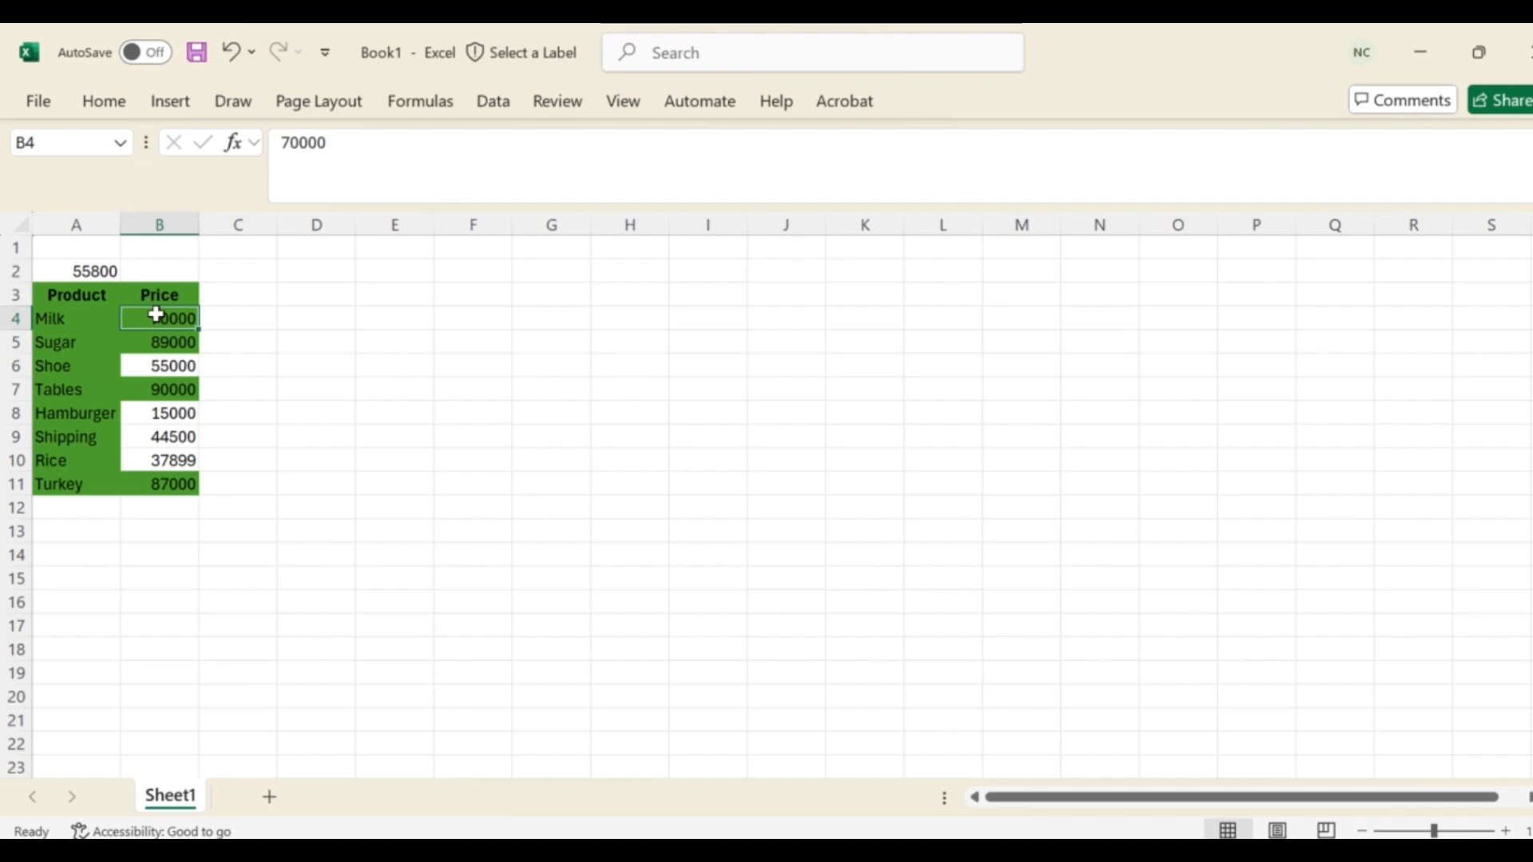
pyautogui.click(64, 315)
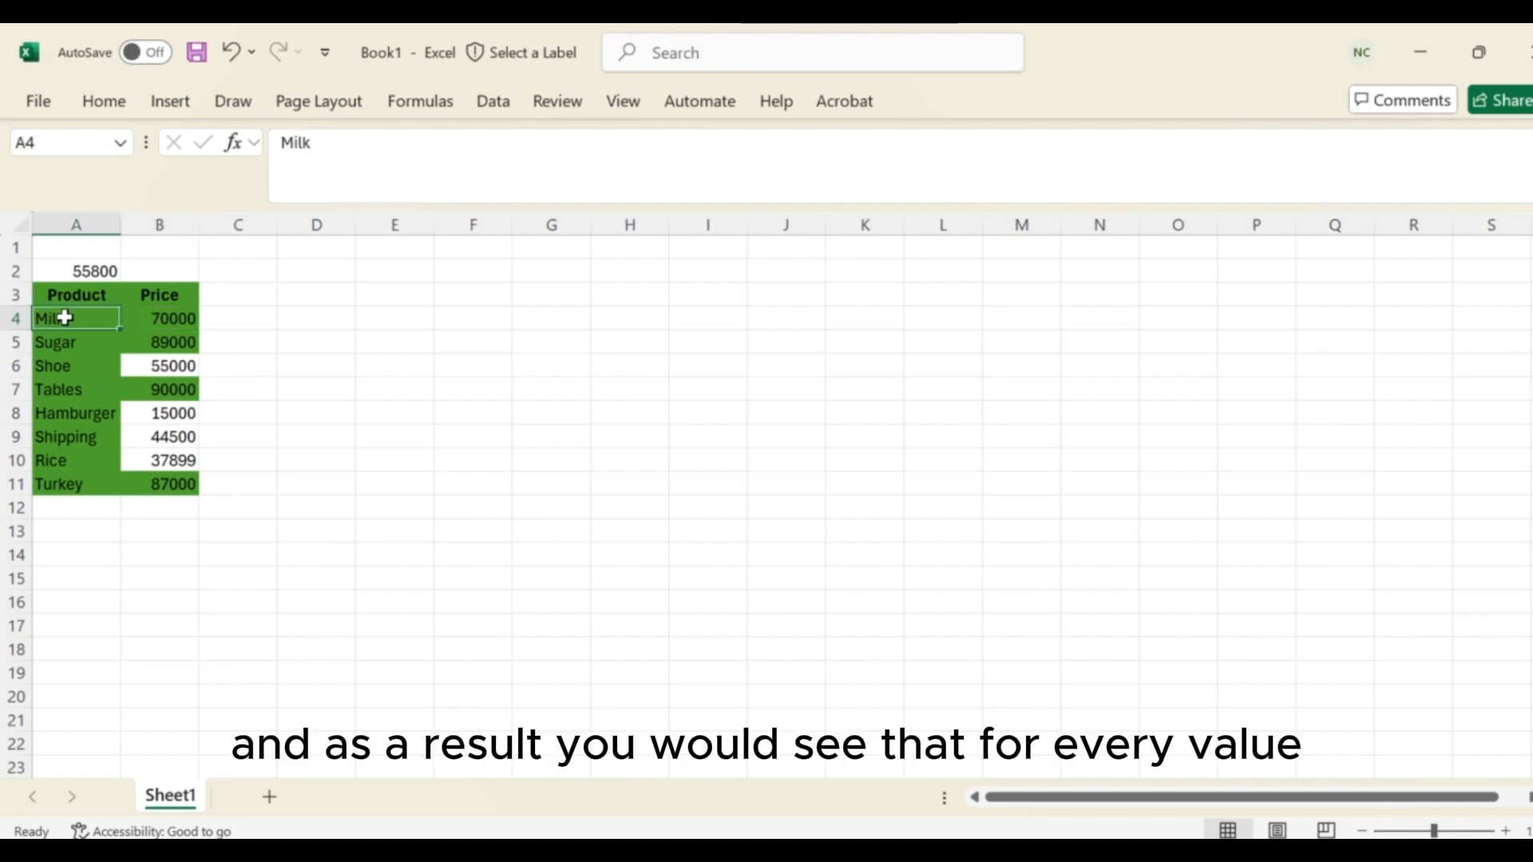
pyautogui.hotkey('shift', 'Right')
pyautogui.hotkey('shift', 'Right')
pyautogui.hotkey('shift', 'Left')
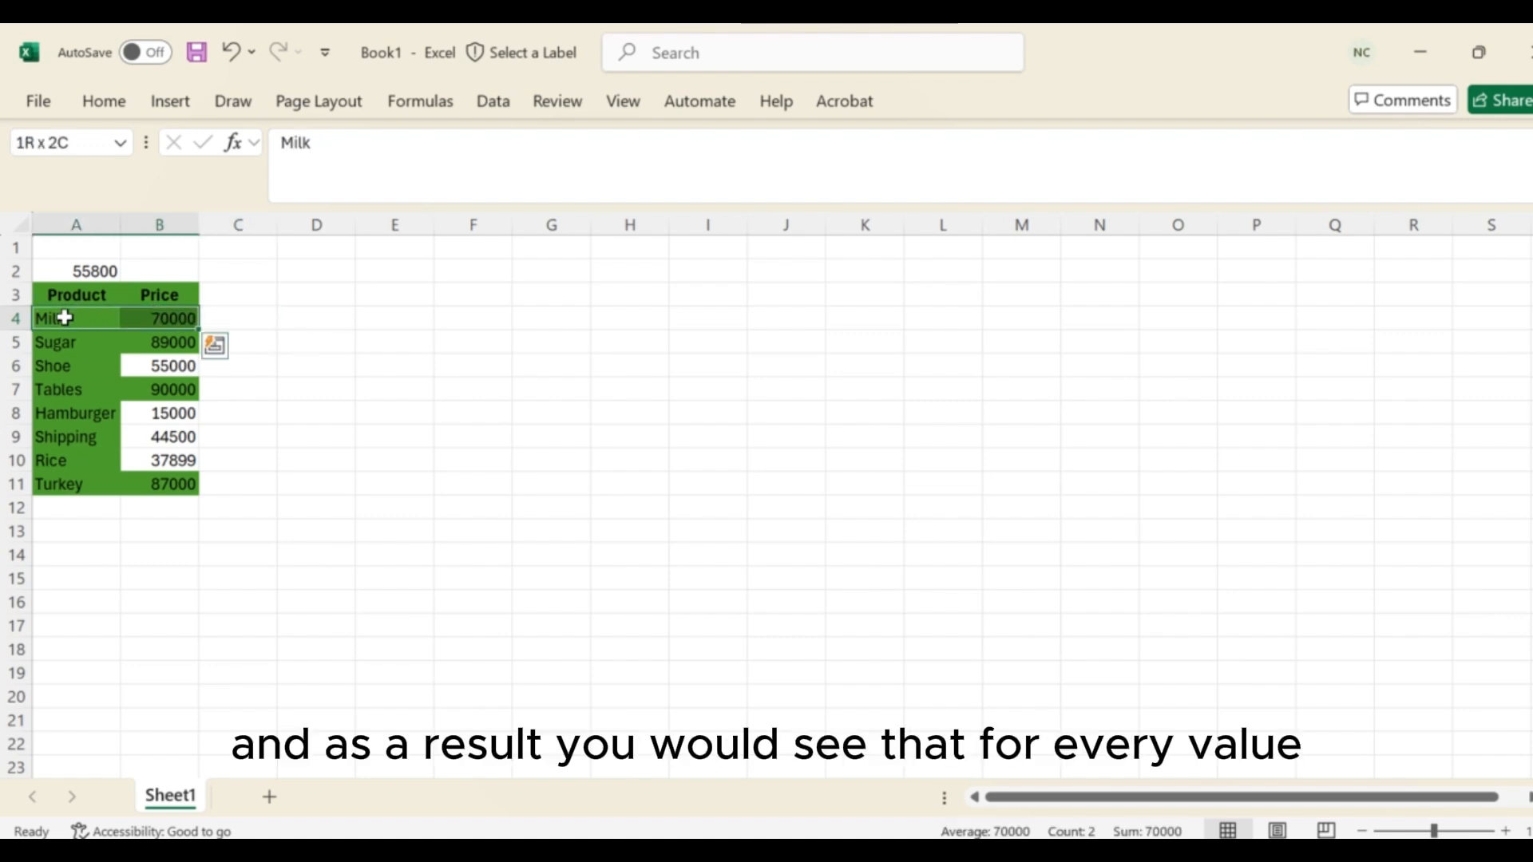
pyautogui.hotkey('shift', 'Left')
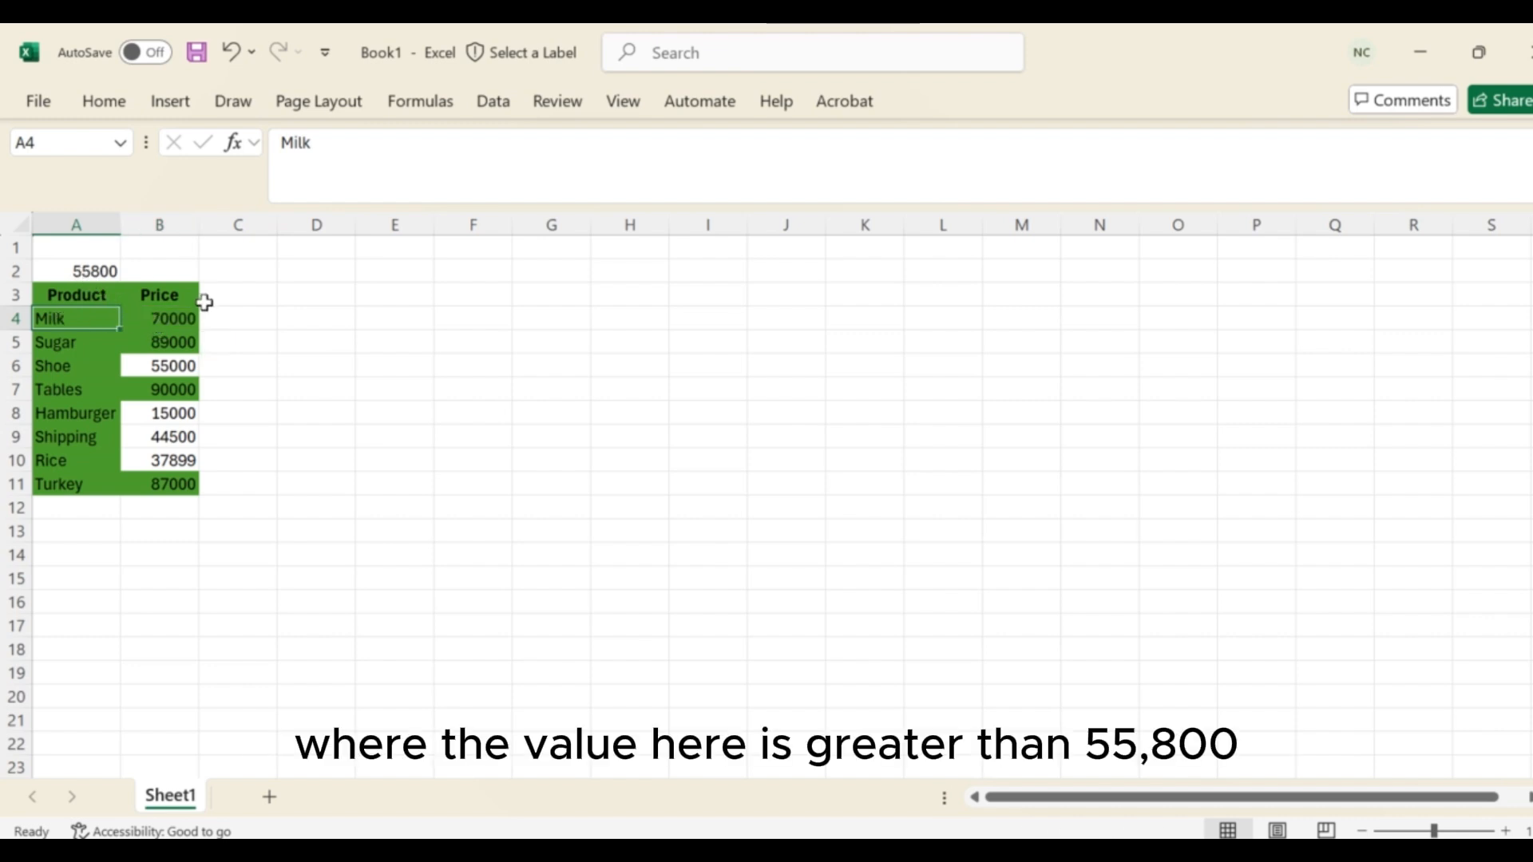
pyautogui.click(179, 318)
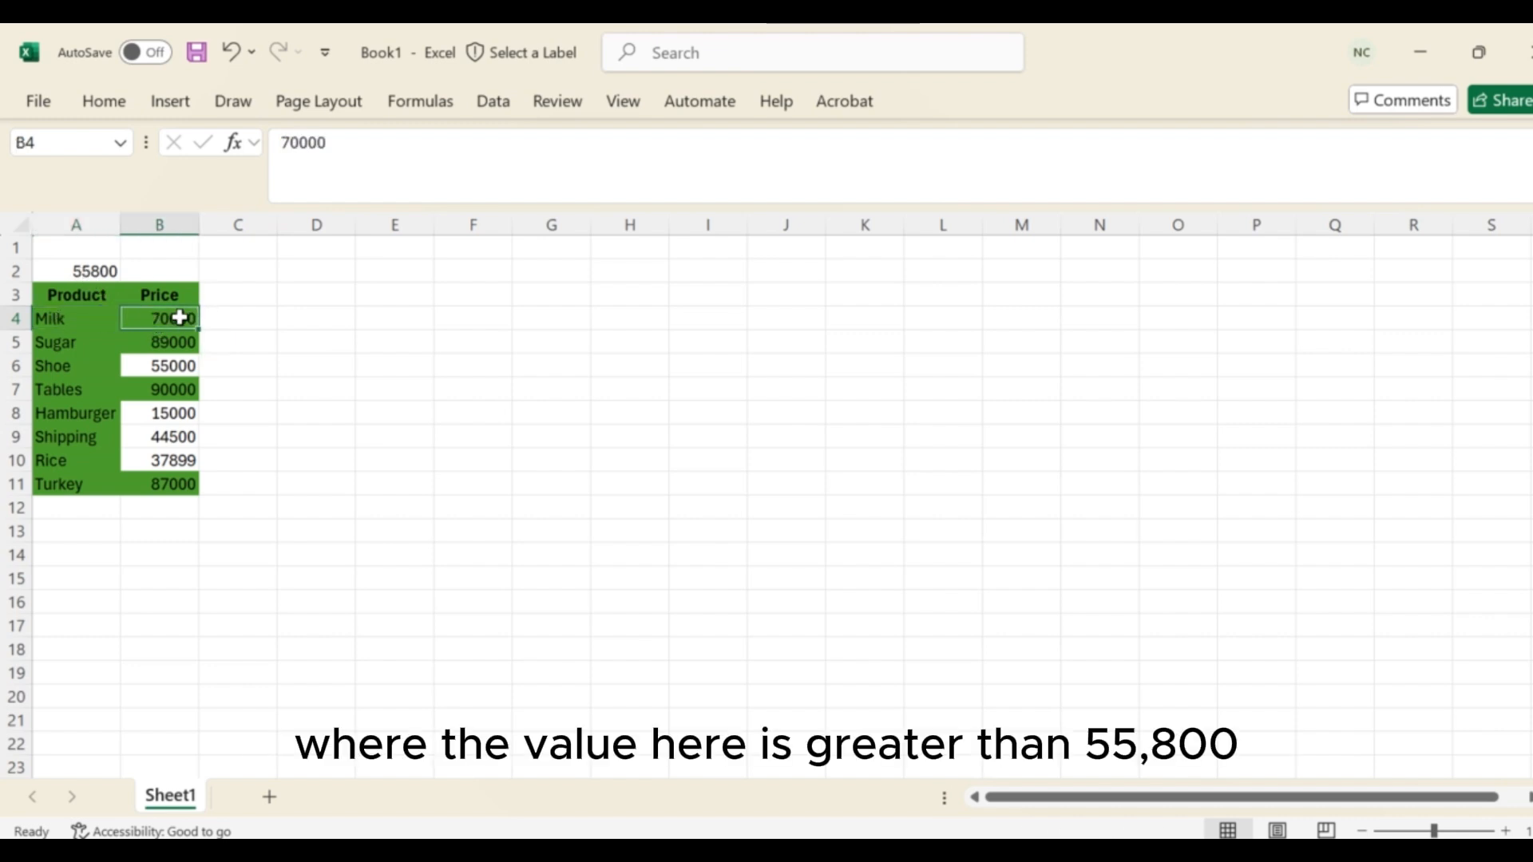
pyautogui.click(85, 268)
pyautogui.click(74, 319)
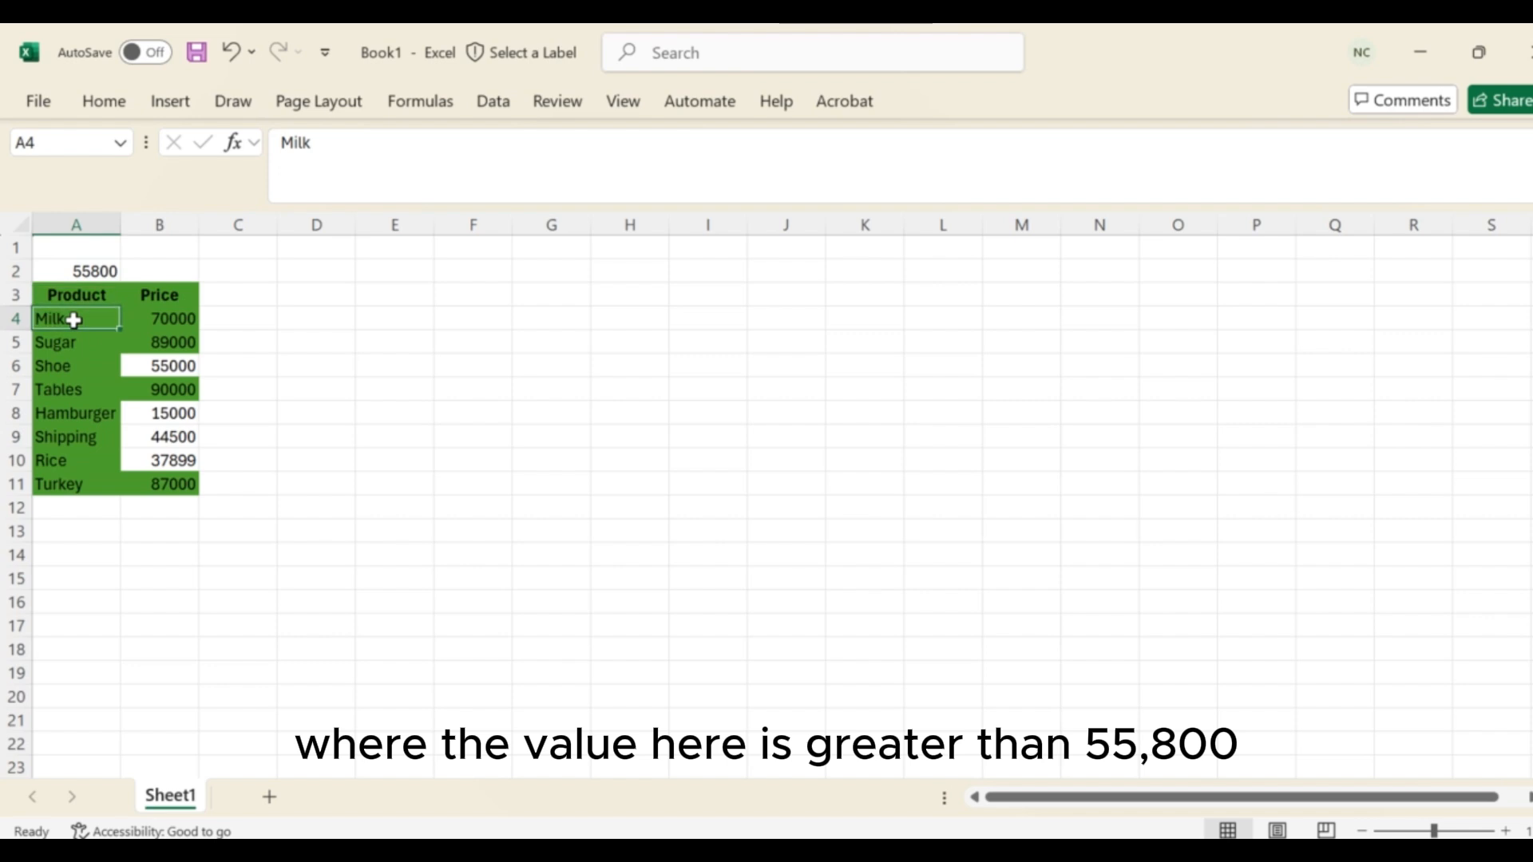
pyautogui.click(69, 338)
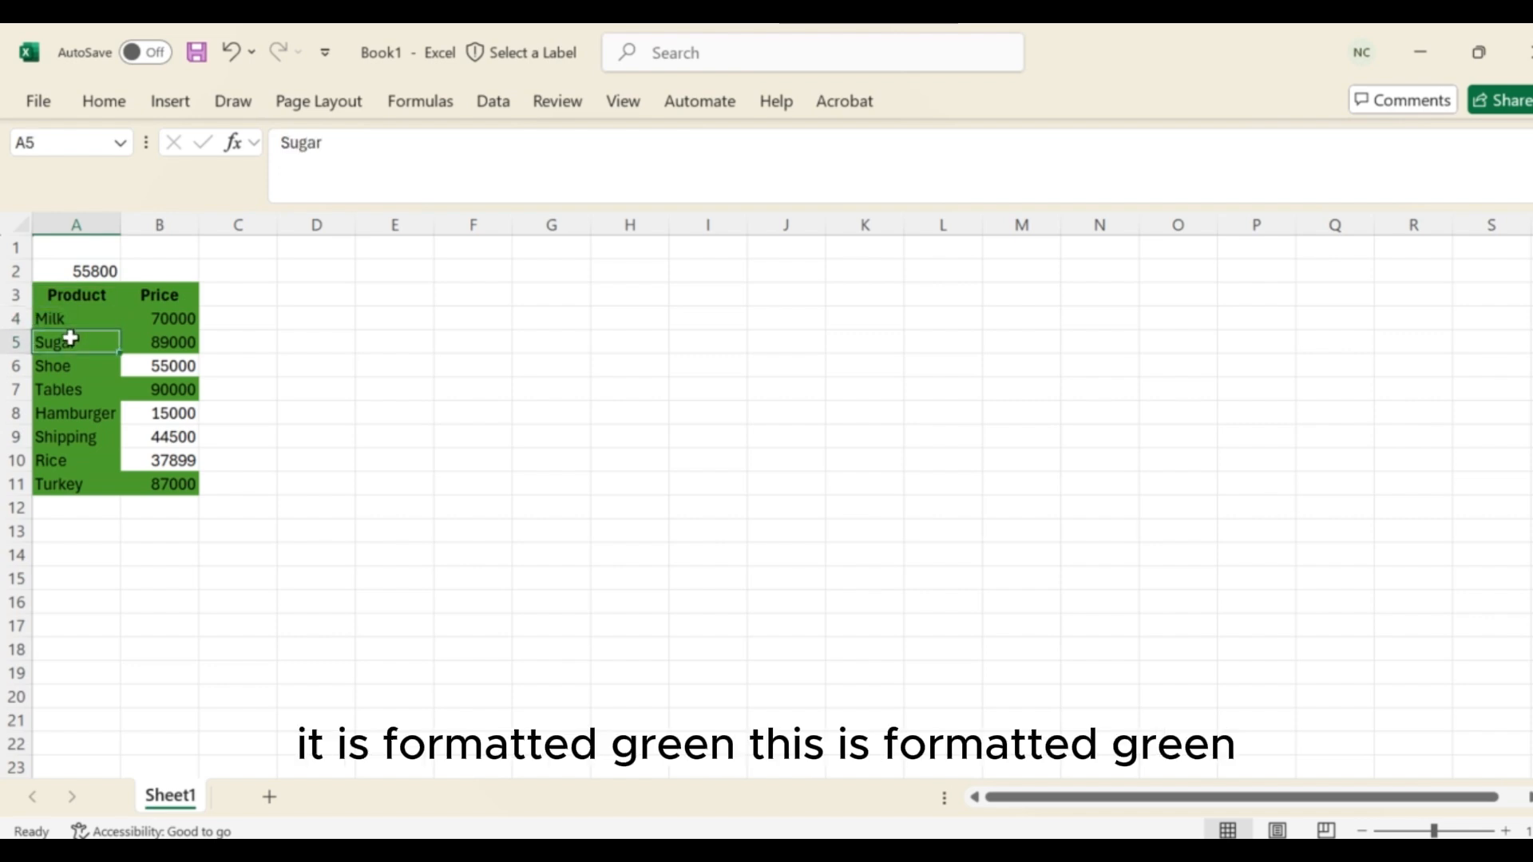
pyautogui.click(86, 389)
pyautogui.click(67, 485)
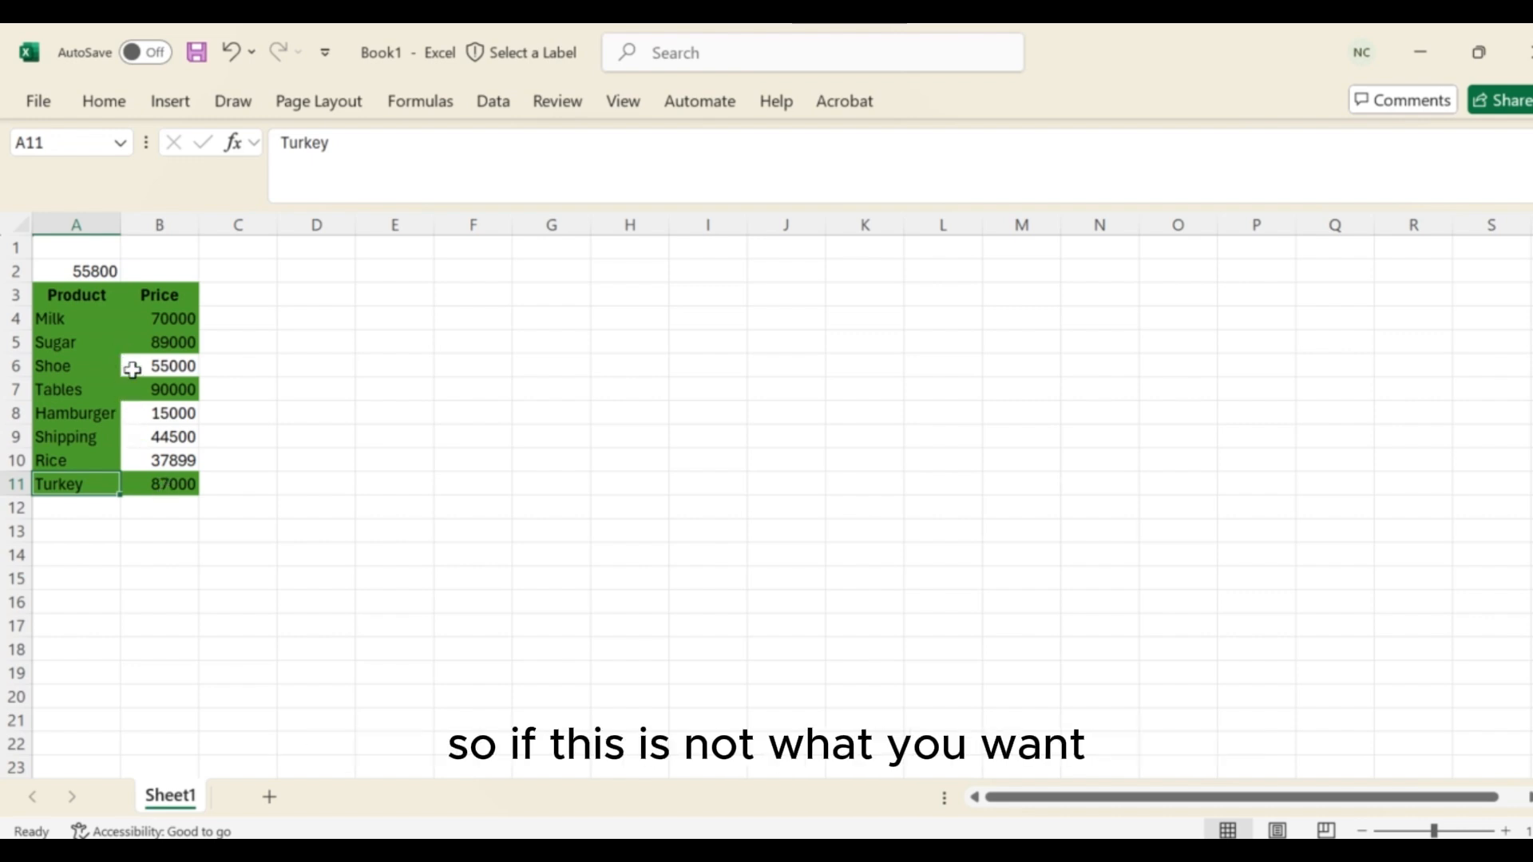
# Step: Undo the green greater-than rule and select only the Price column from B3 to B11
pyautogui.hotkey('ctrl', 'z')
pyautogui.moveTo(160, 295); pyautogui.dragTo(162, 299)
pyautogui.hotkey('shift', 'Down')
pyautogui.hotkey('shift', 'Down')
pyautogui.hotkey('shift', 'Down')
pyautogui.hotkey('shift', 'Down')
pyautogui.hotkey('shift', 'Down')
pyautogui.hotkey('shift', 'Down')
pyautogui.hotkey('shift', 'Down')
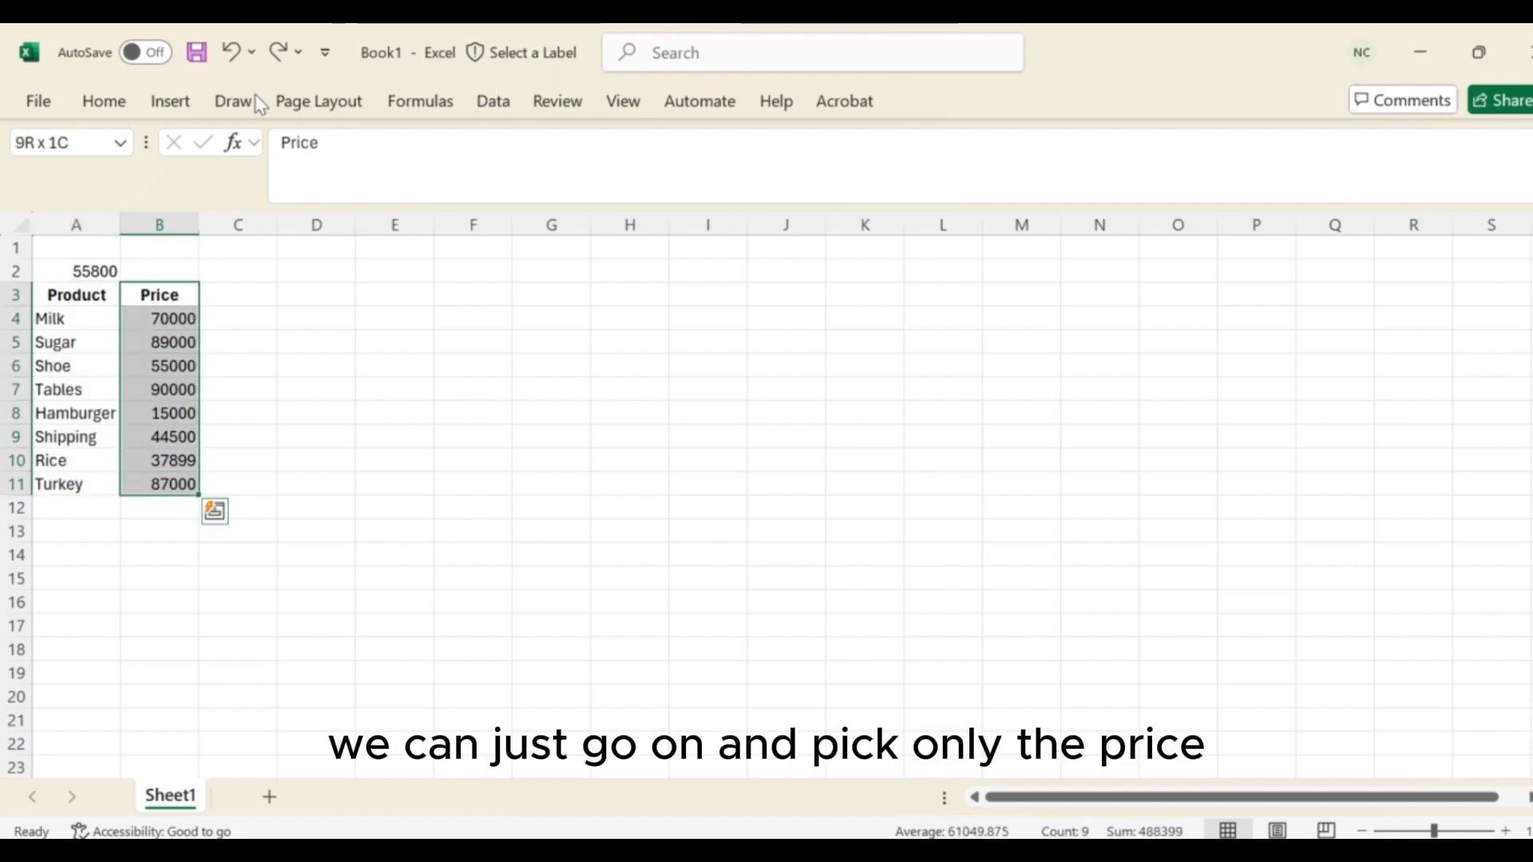
# Step: Create a formula-based conditional formatting rule for the selected Price column with the formula =$B$4>=$A$2
pyautogui.click(103, 102)
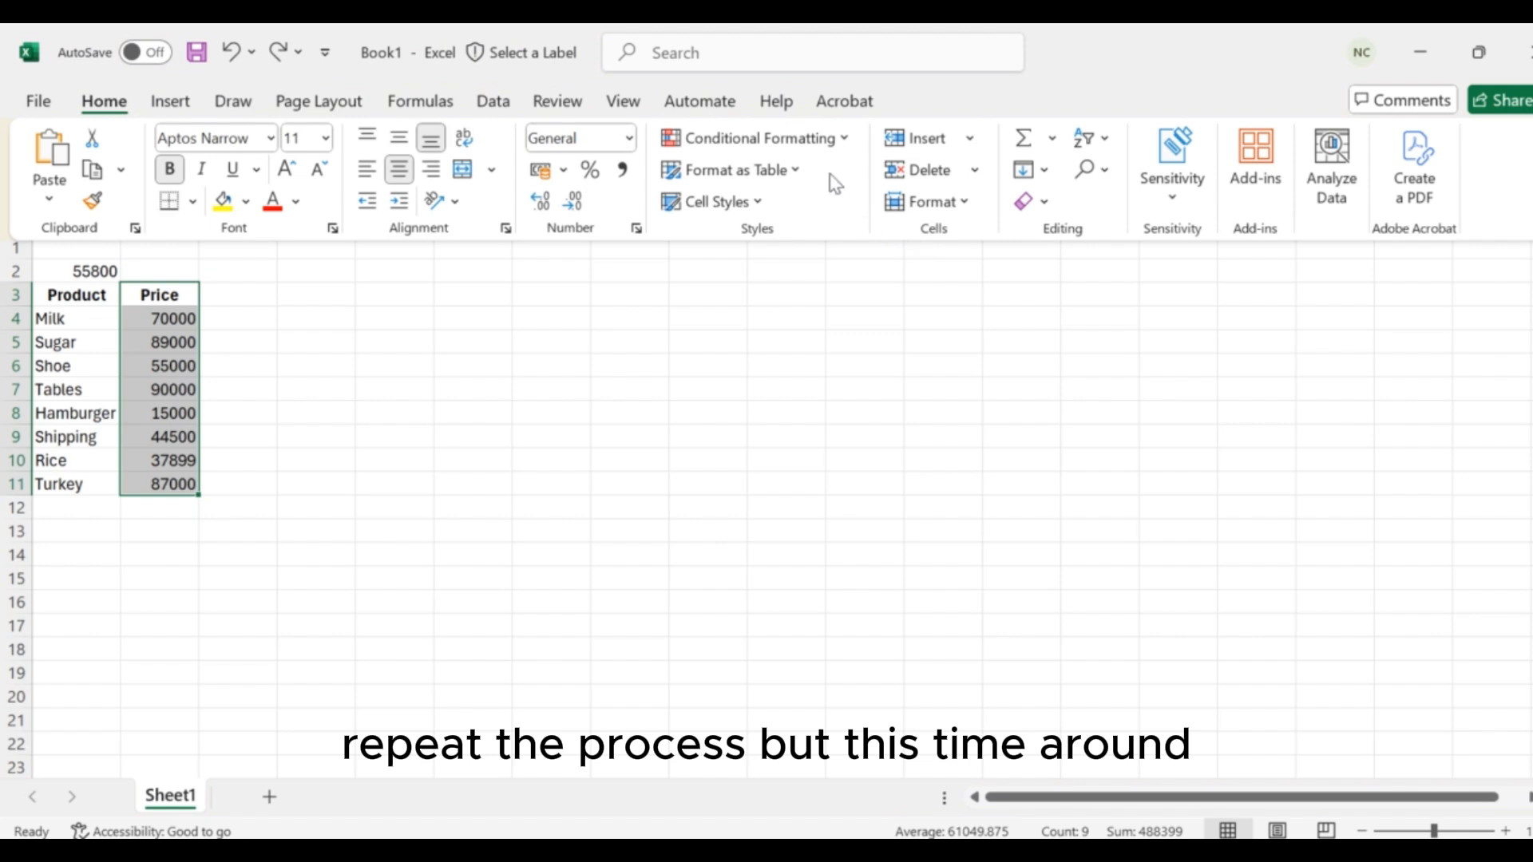
pyautogui.click(846, 142)
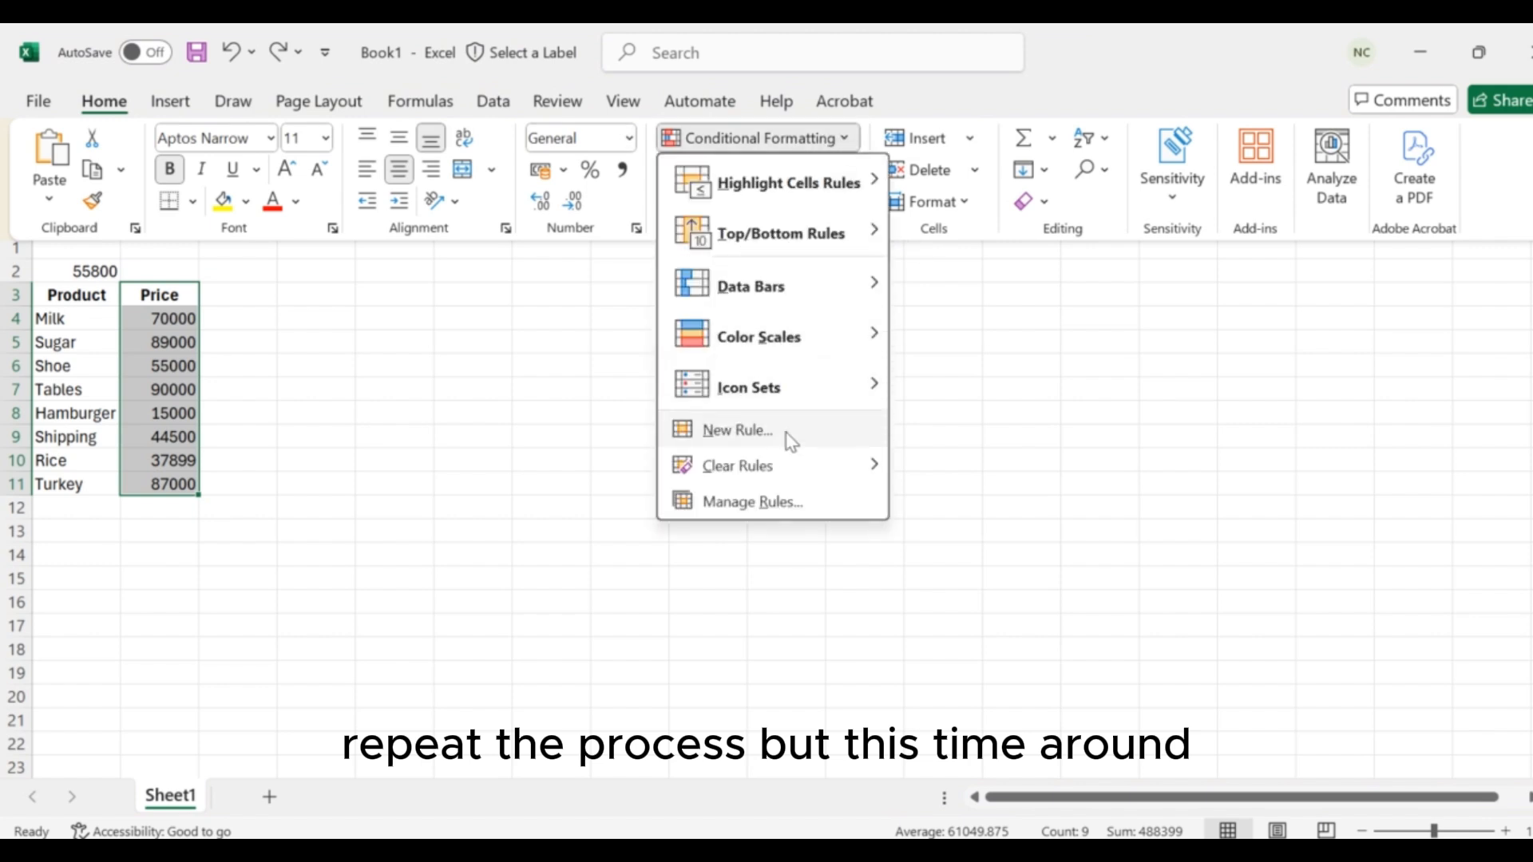
pyautogui.click(757, 442)
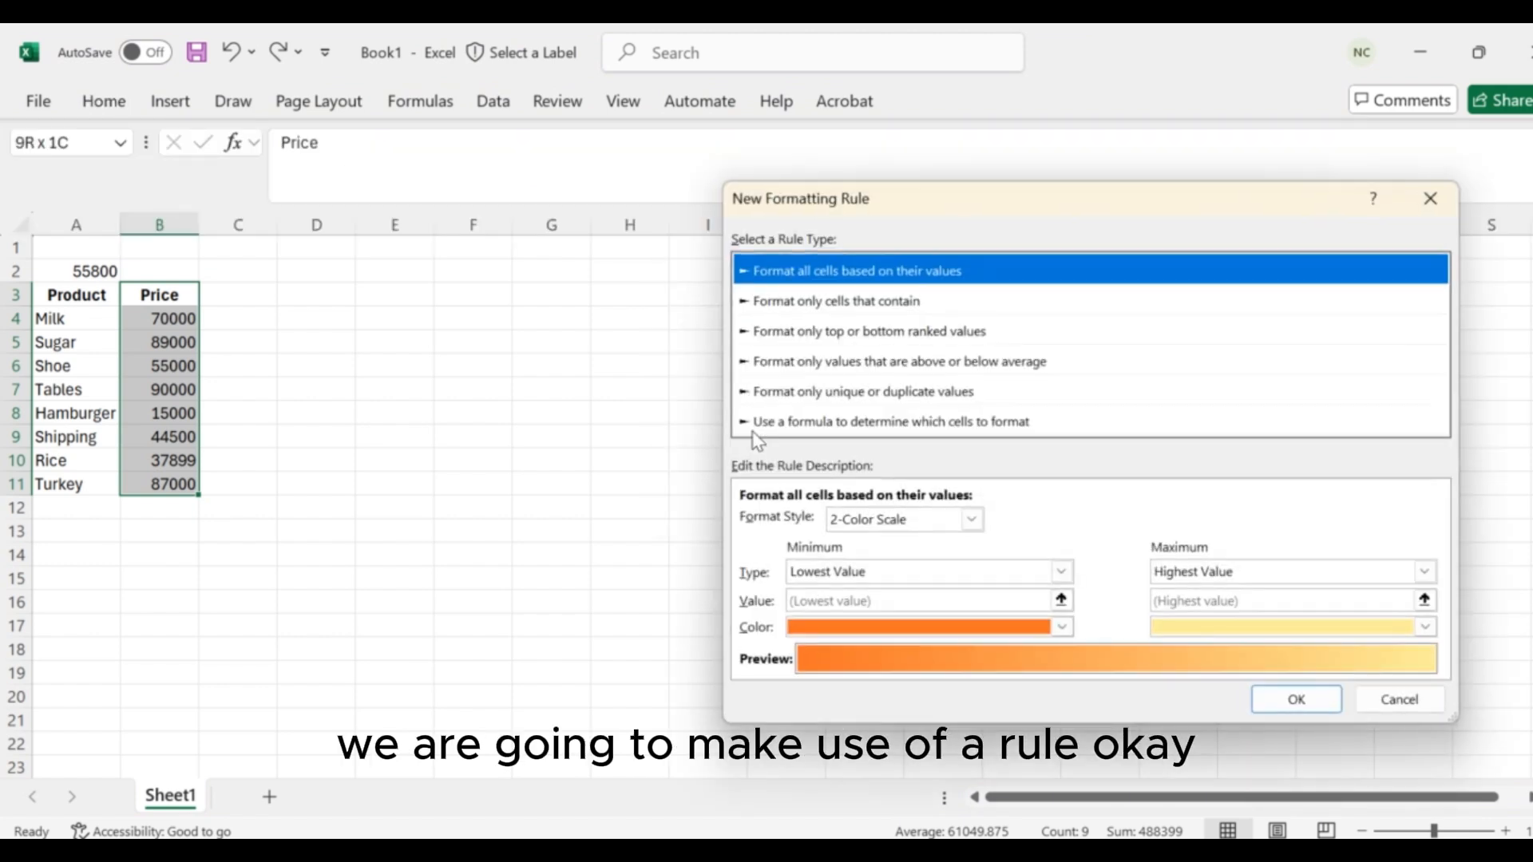
pyautogui.click(863, 431)
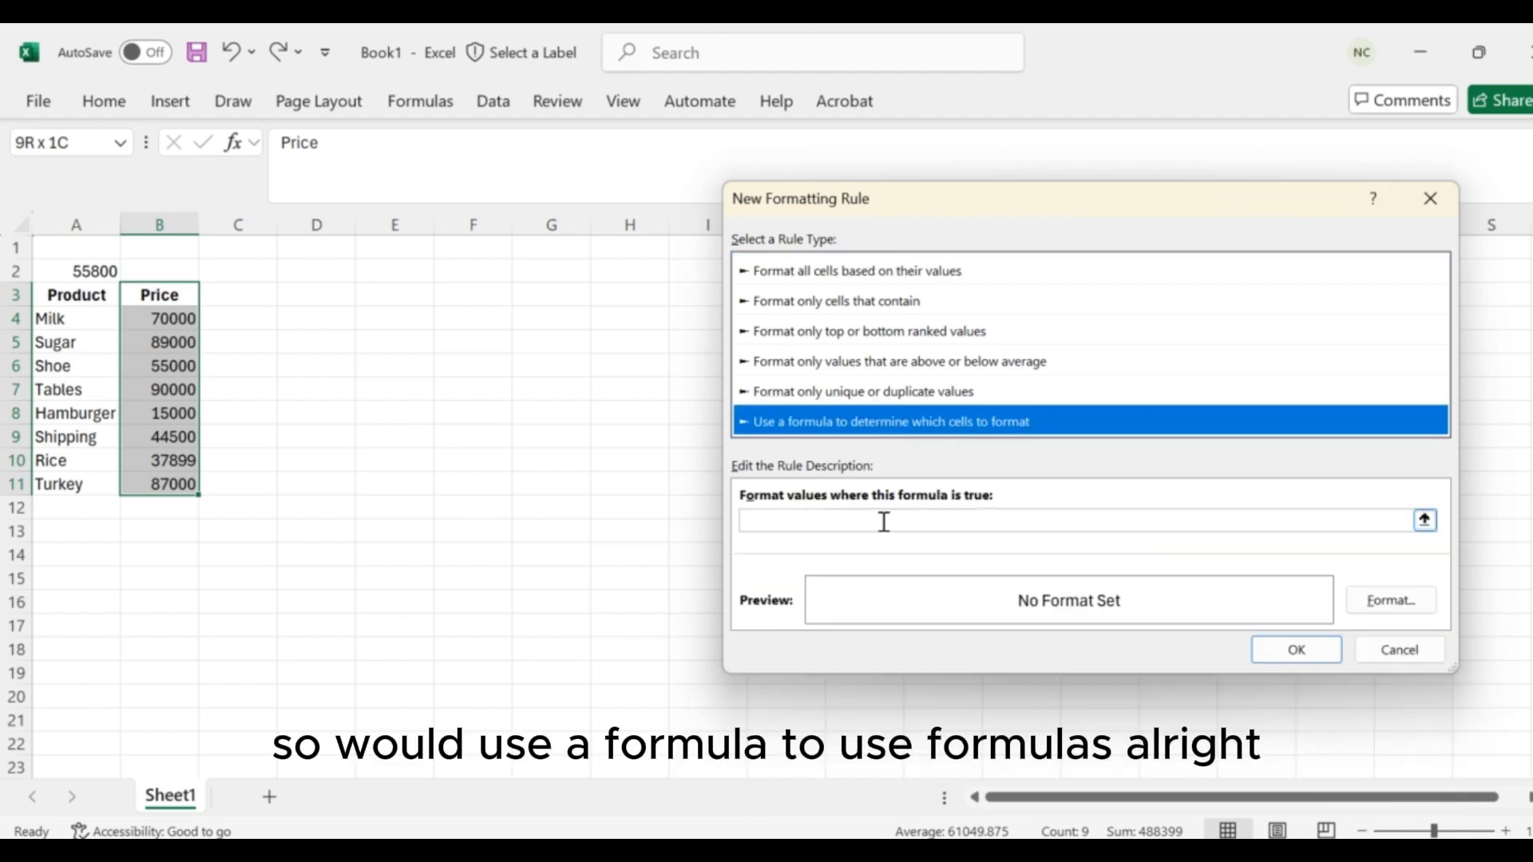
pyautogui.click(928, 520)
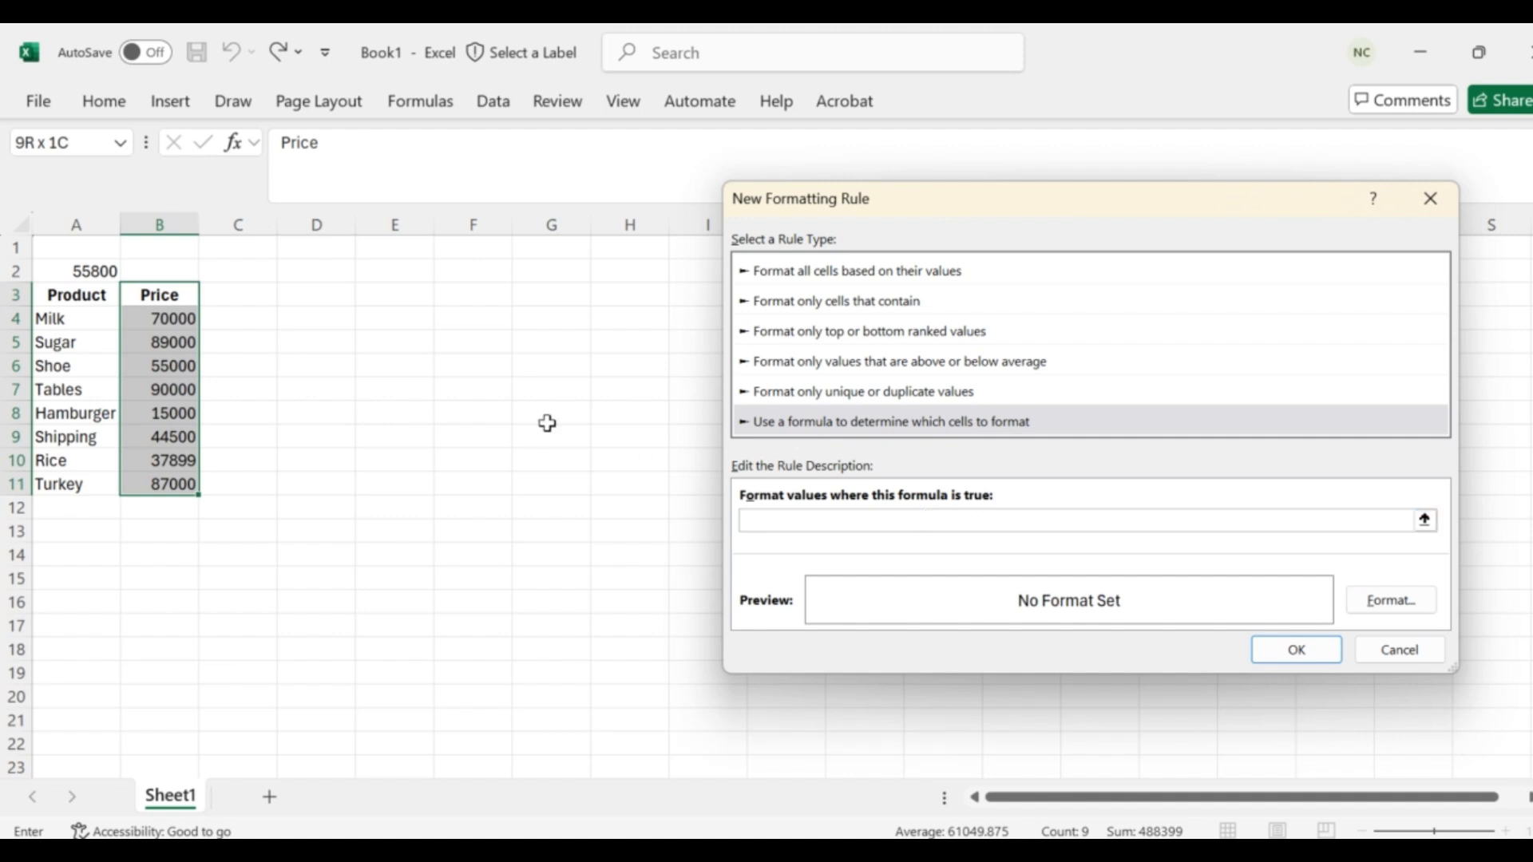
pyautogui.click(163, 317)
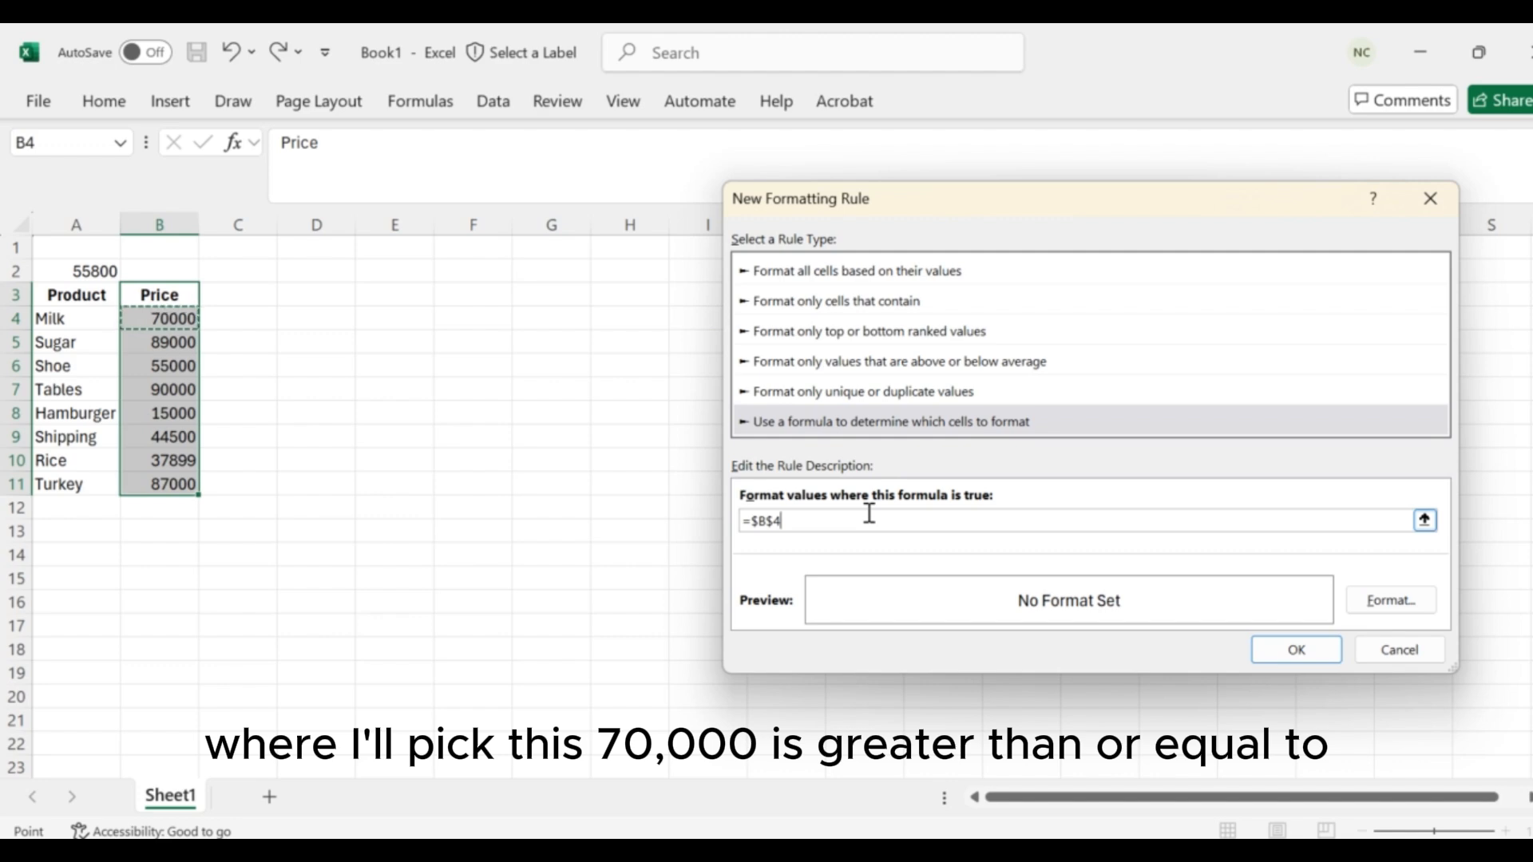
pyautogui.write('>=')
pyautogui.click(81, 272)
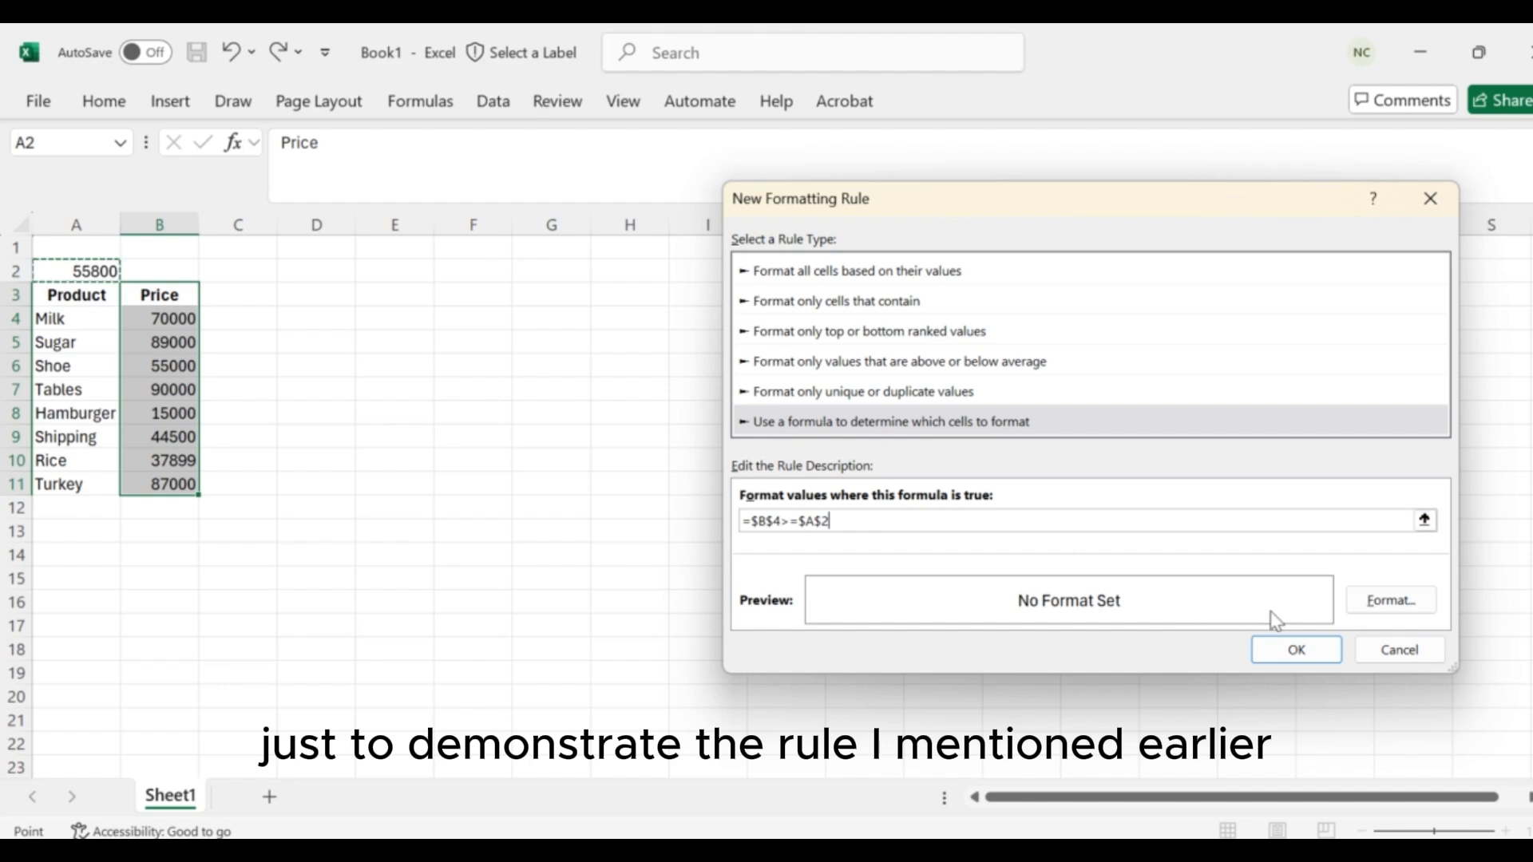
# Step: Give the formula rule a light green fill and apply it to the Price column
pyautogui.click(1377, 601)
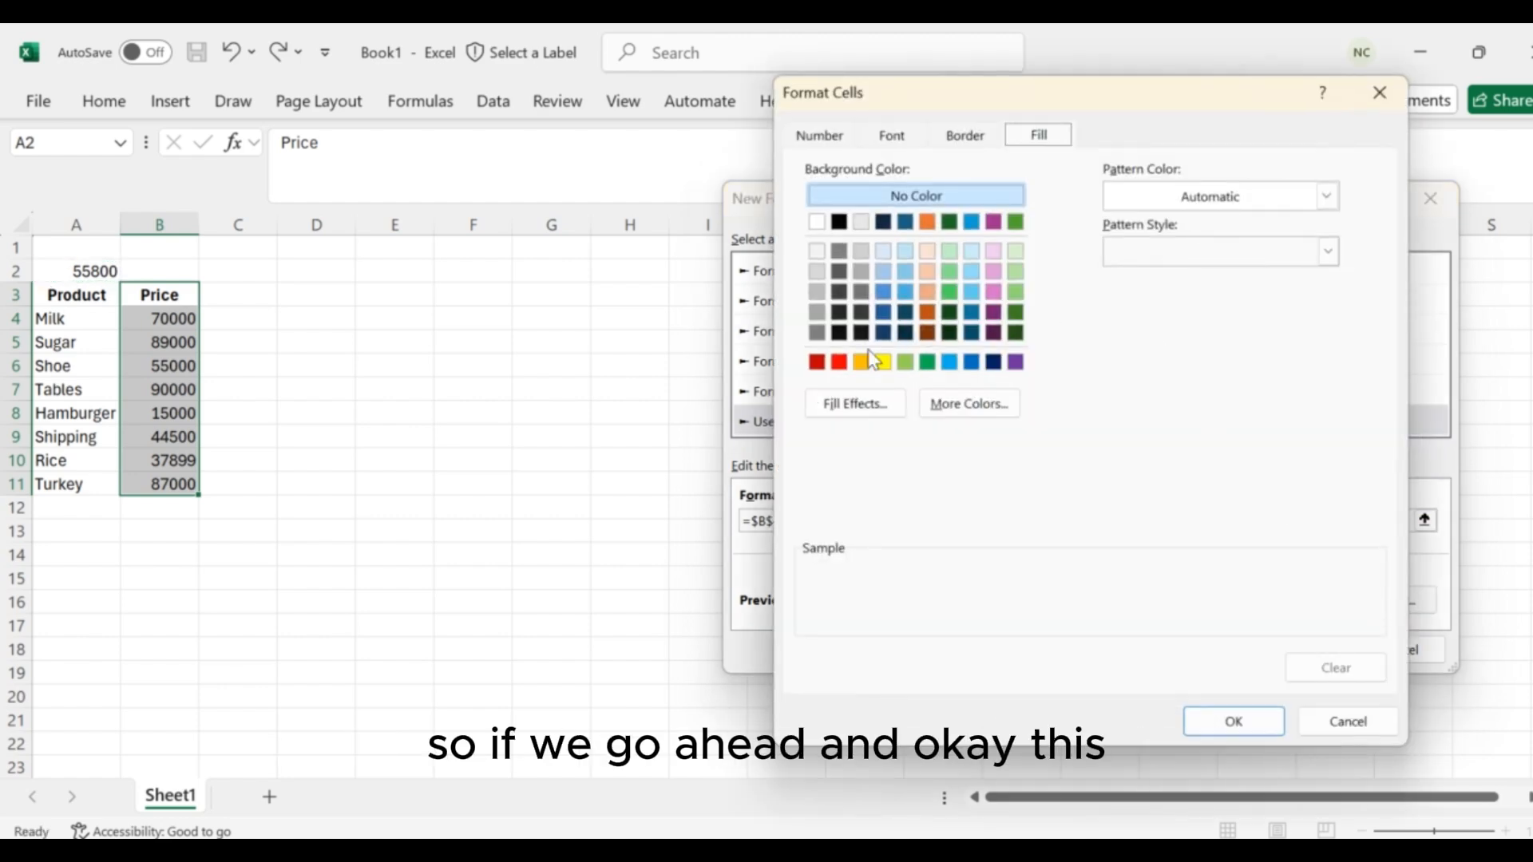
pyautogui.click(1014, 292)
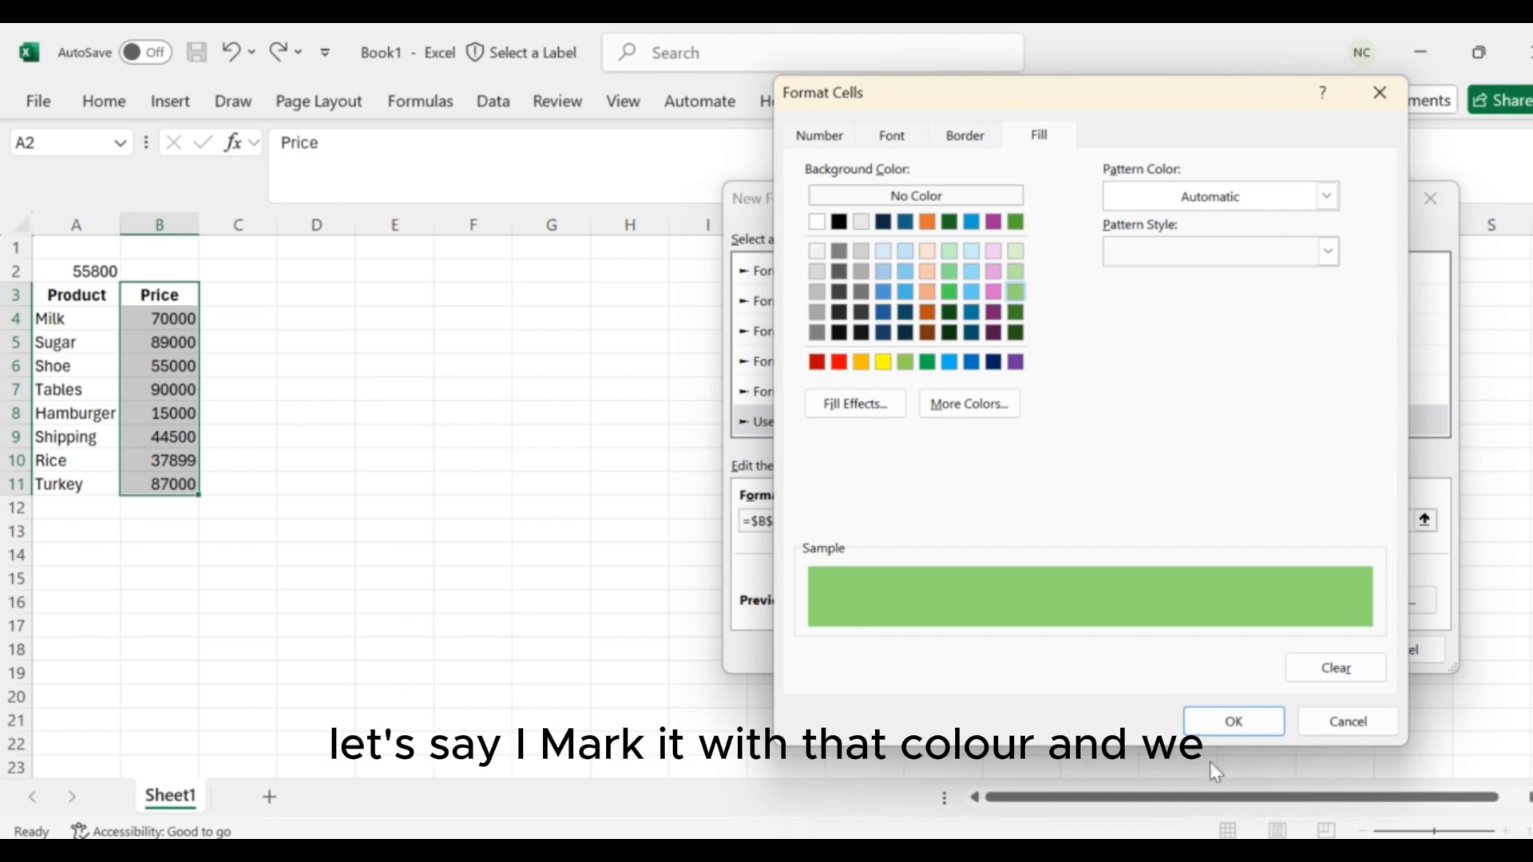
pyautogui.click(1214, 728)
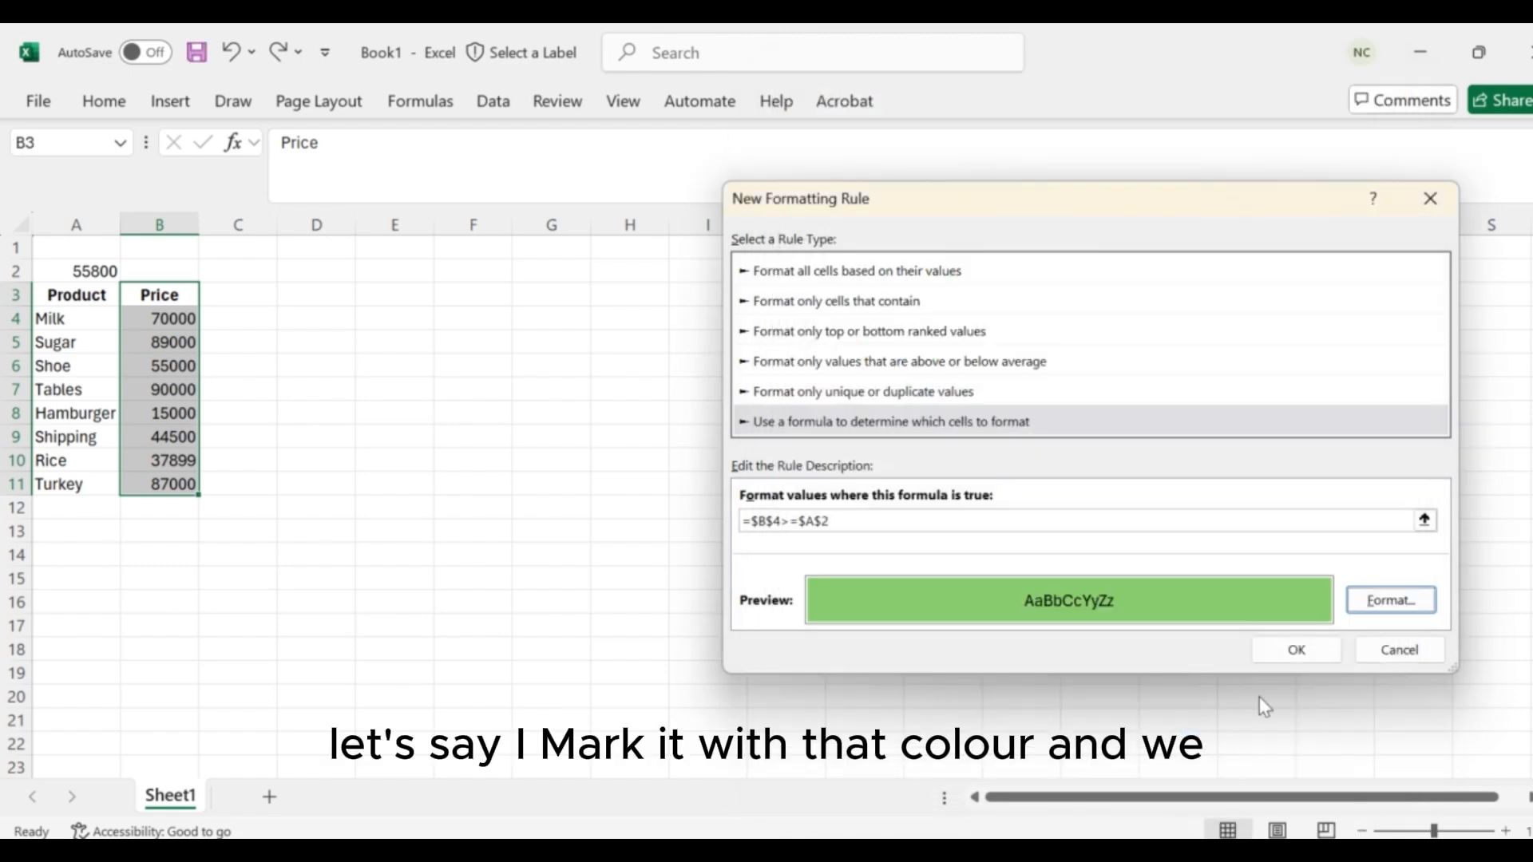
pyautogui.click(1286, 646)
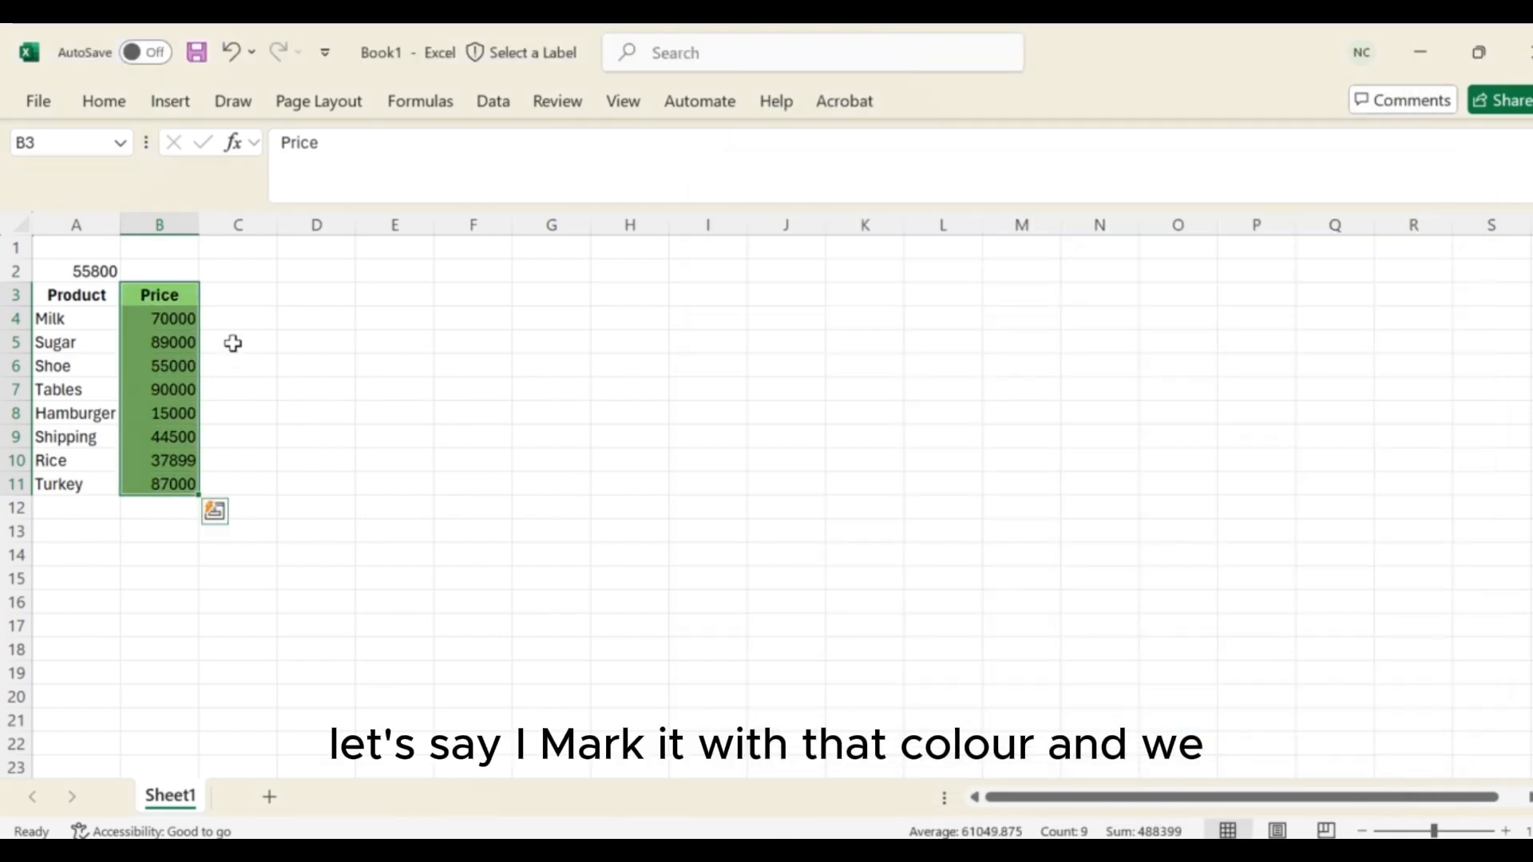
# Step: Examine how the formula rule formats the individual prices, checking cells B4, B5 and B11 against the threshold in A2
pyautogui.click(162, 316)
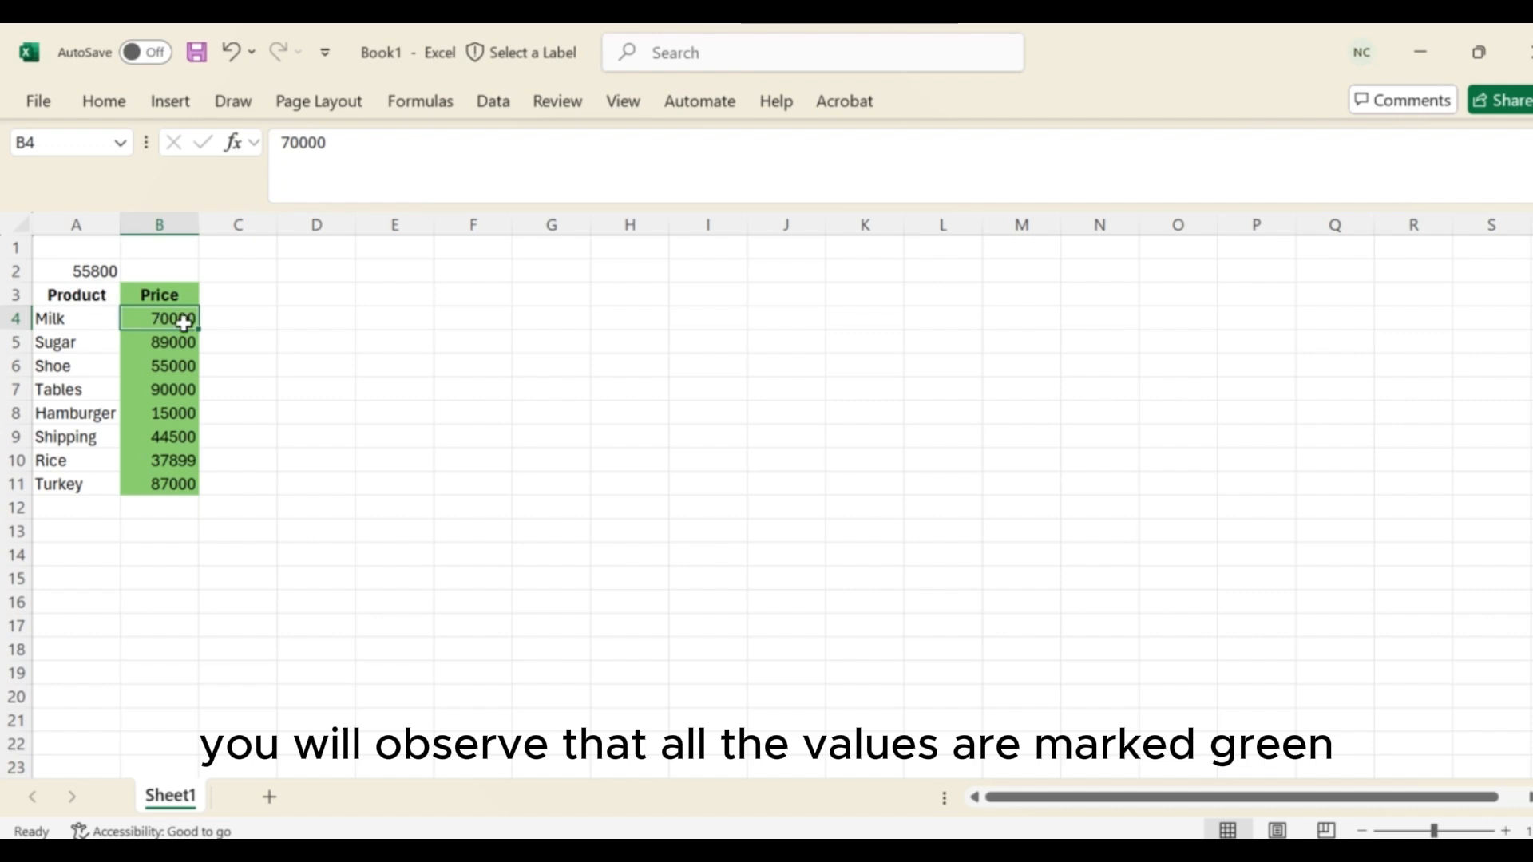
pyautogui.click(166, 489)
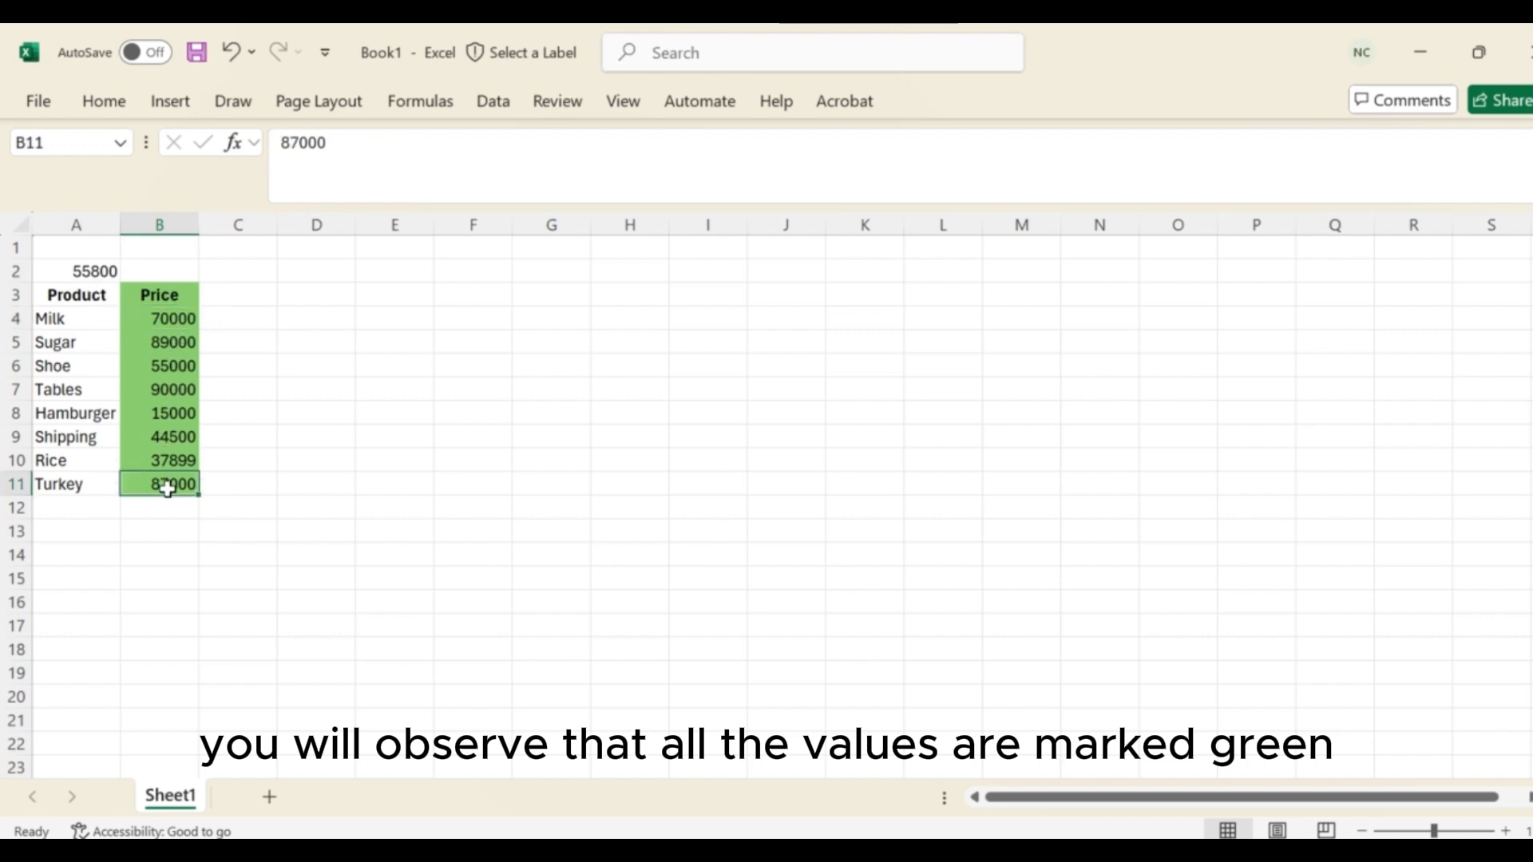
pyautogui.click(169, 313)
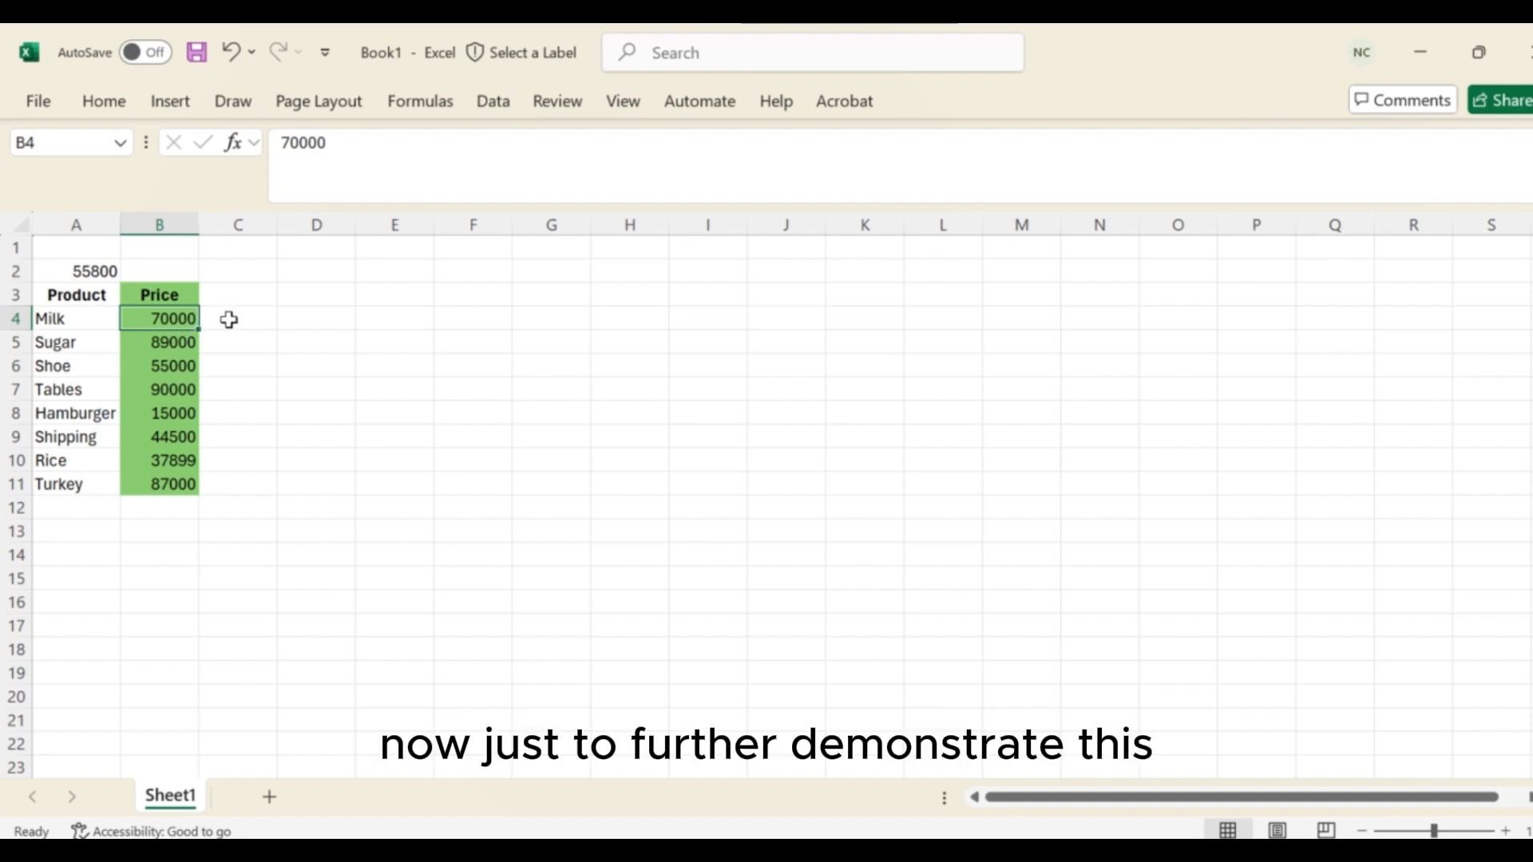
pyautogui.click(158, 336)
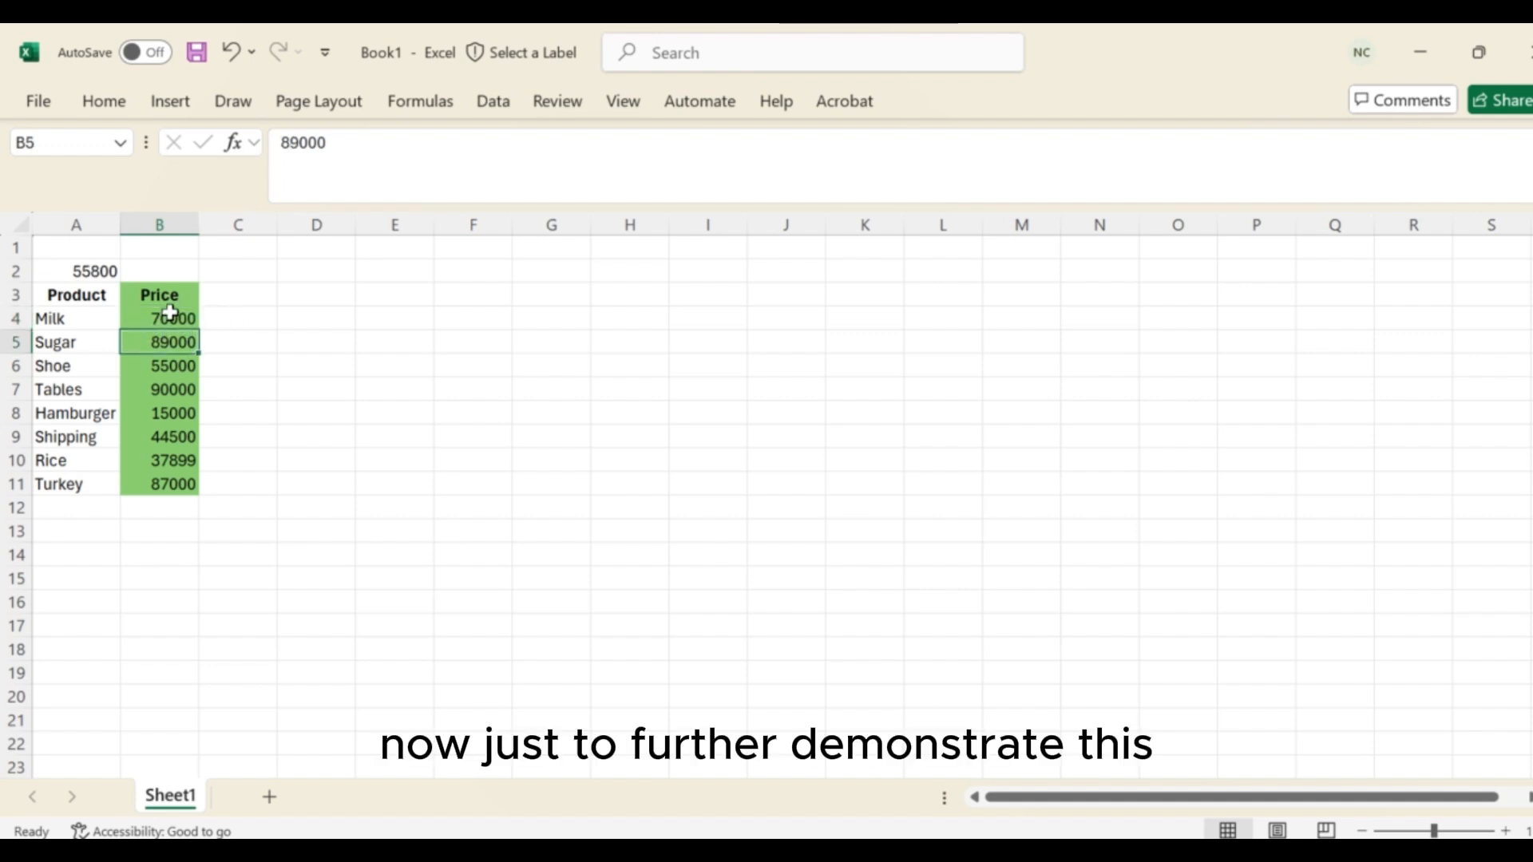
pyautogui.click(168, 314)
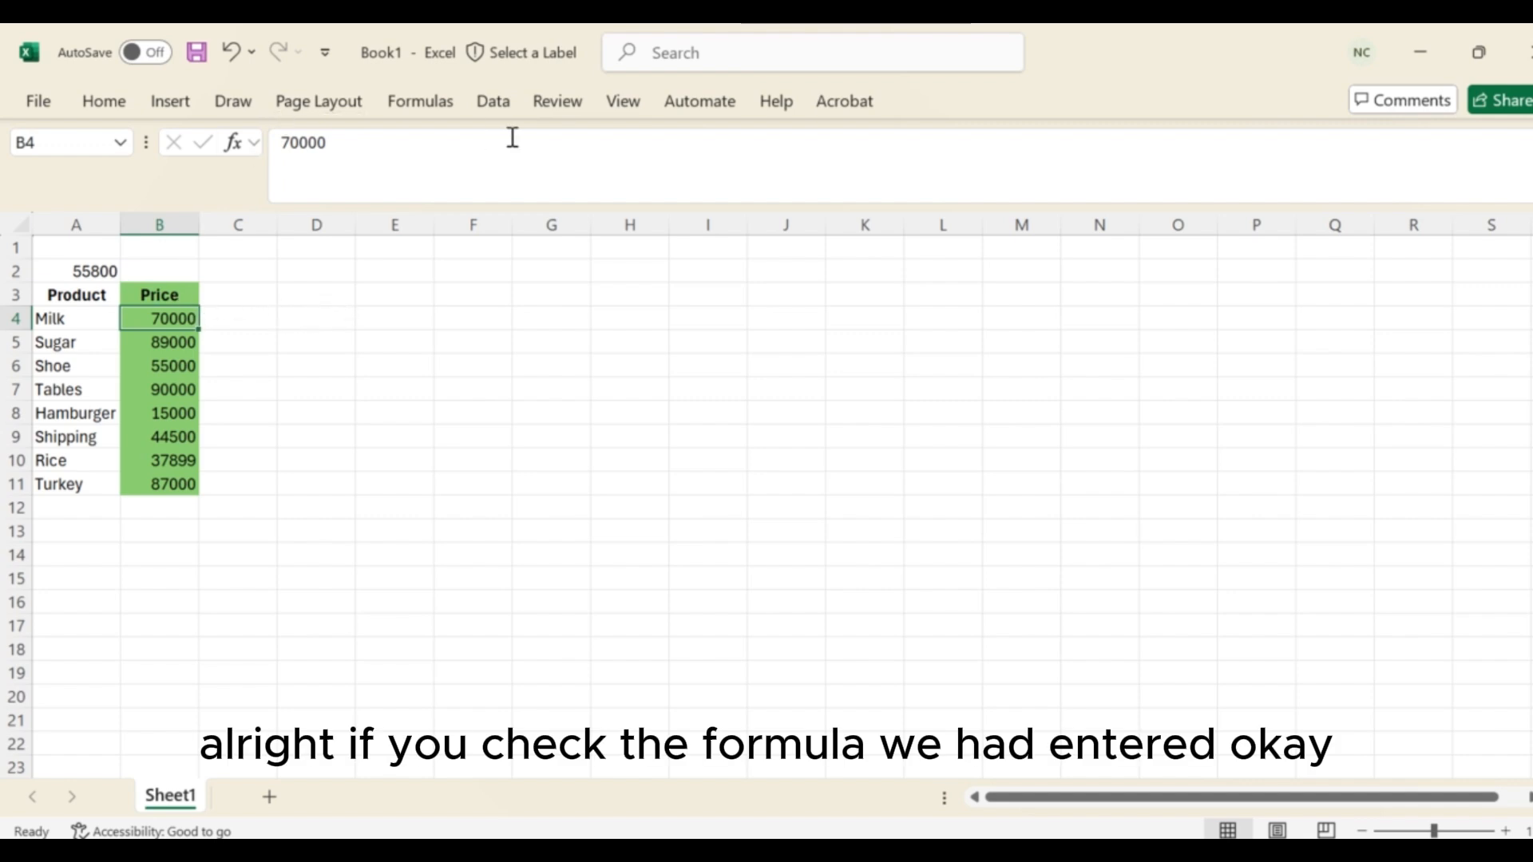
# Step: Select the Price column from B3 to B11 and review the formula of its green conditional formatting rule without changing it
pyautogui.click(162, 287)
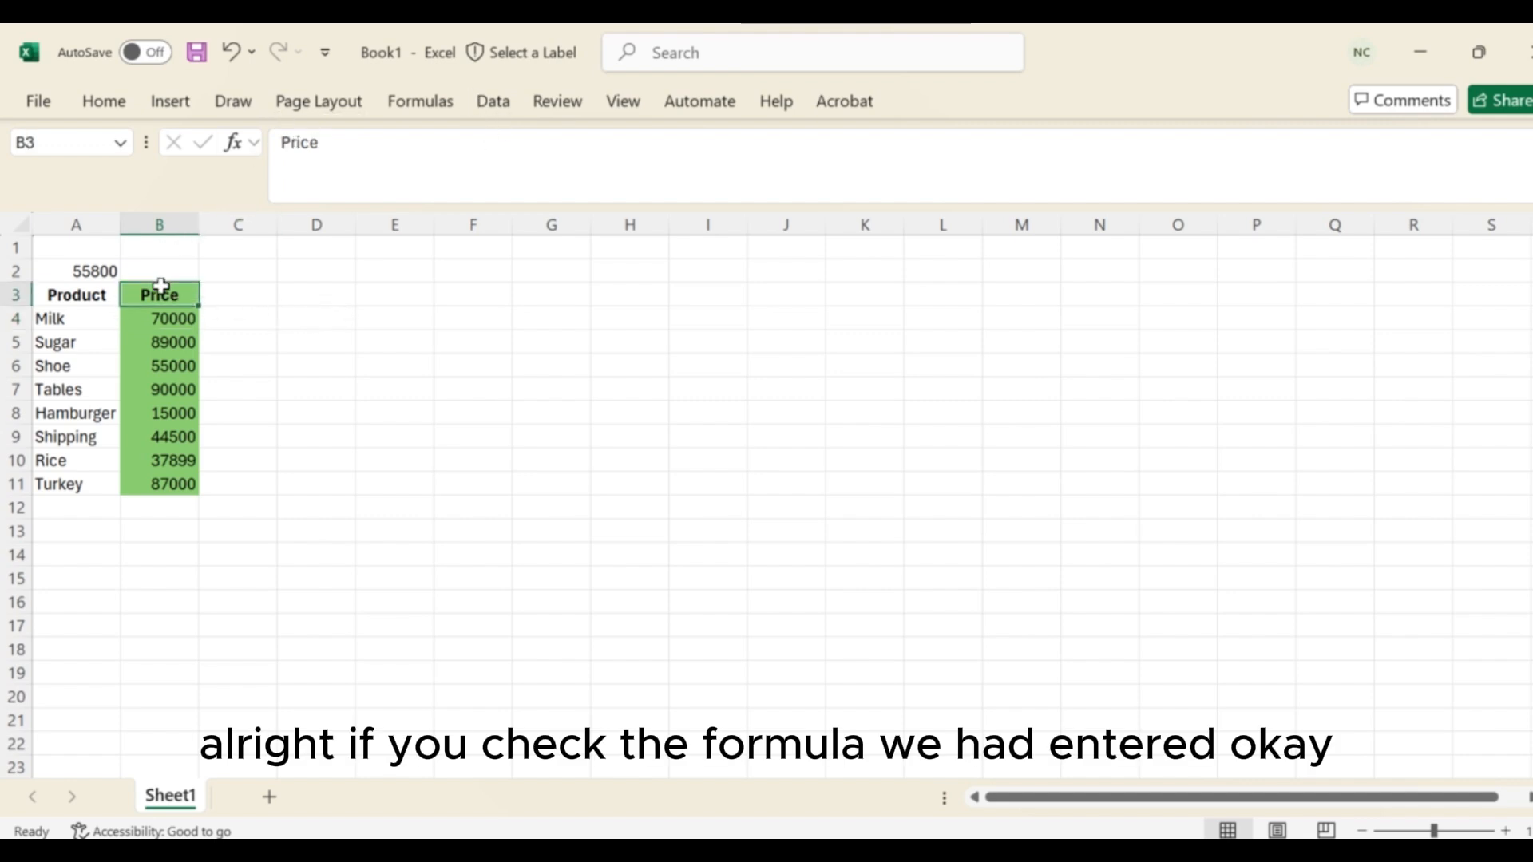
pyautogui.hotkey('shift', 'Down')
pyautogui.hotkey('shift', 'Down')
pyautogui.hotkey('shift', 'Down')
pyautogui.hotkey('shift', 'Down')
pyautogui.hotkey('shift', 'Down')
pyautogui.hotkey('shift', 'Down')
pyautogui.hotkey('shift', 'Down')
pyautogui.hotkey('shift', 'Down')
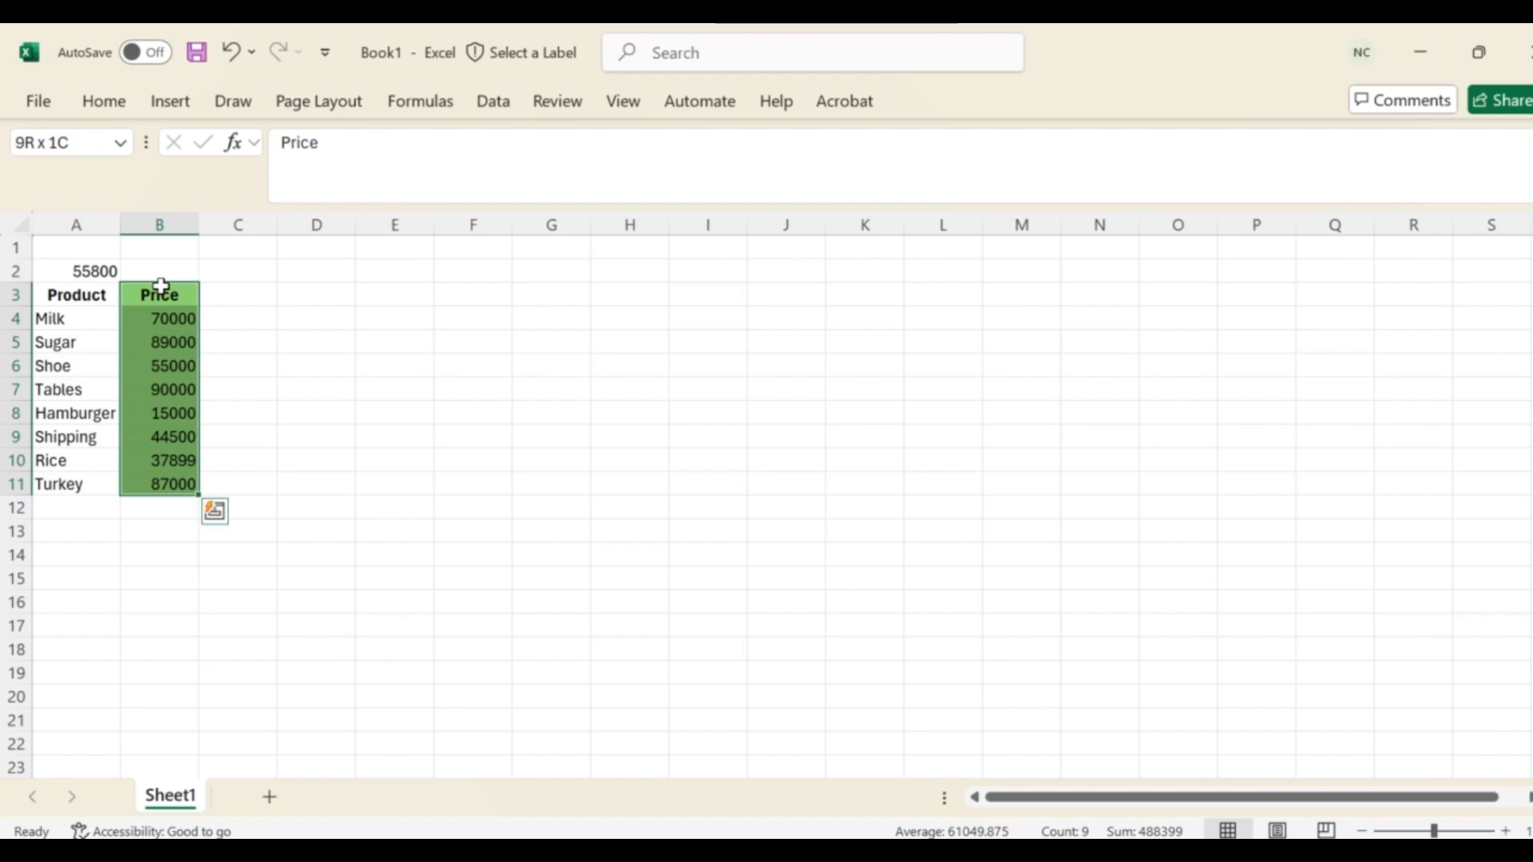
pyautogui.click(495, 101)
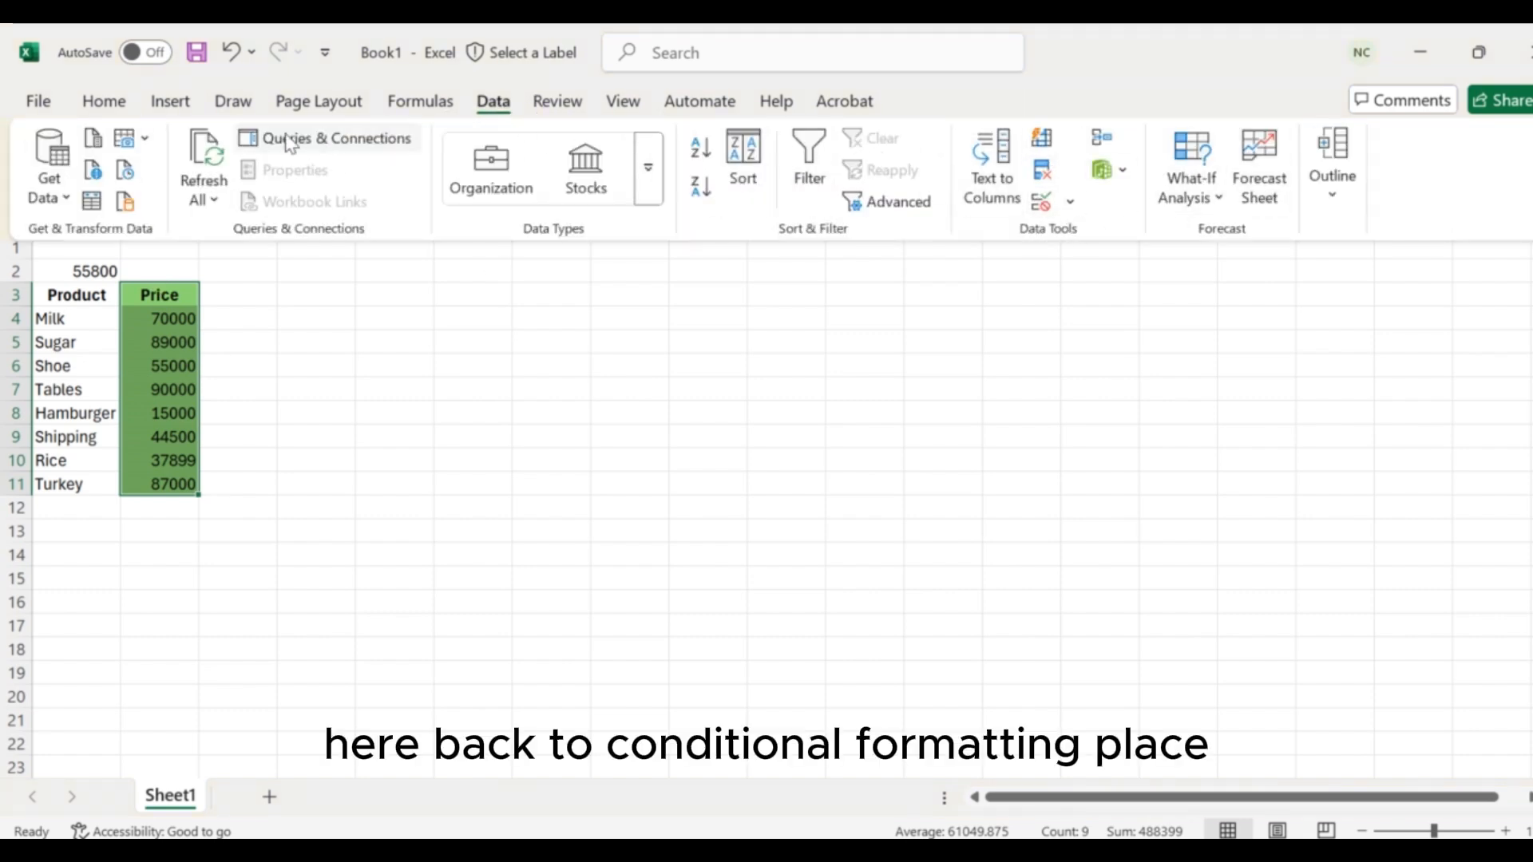
pyautogui.click(109, 108)
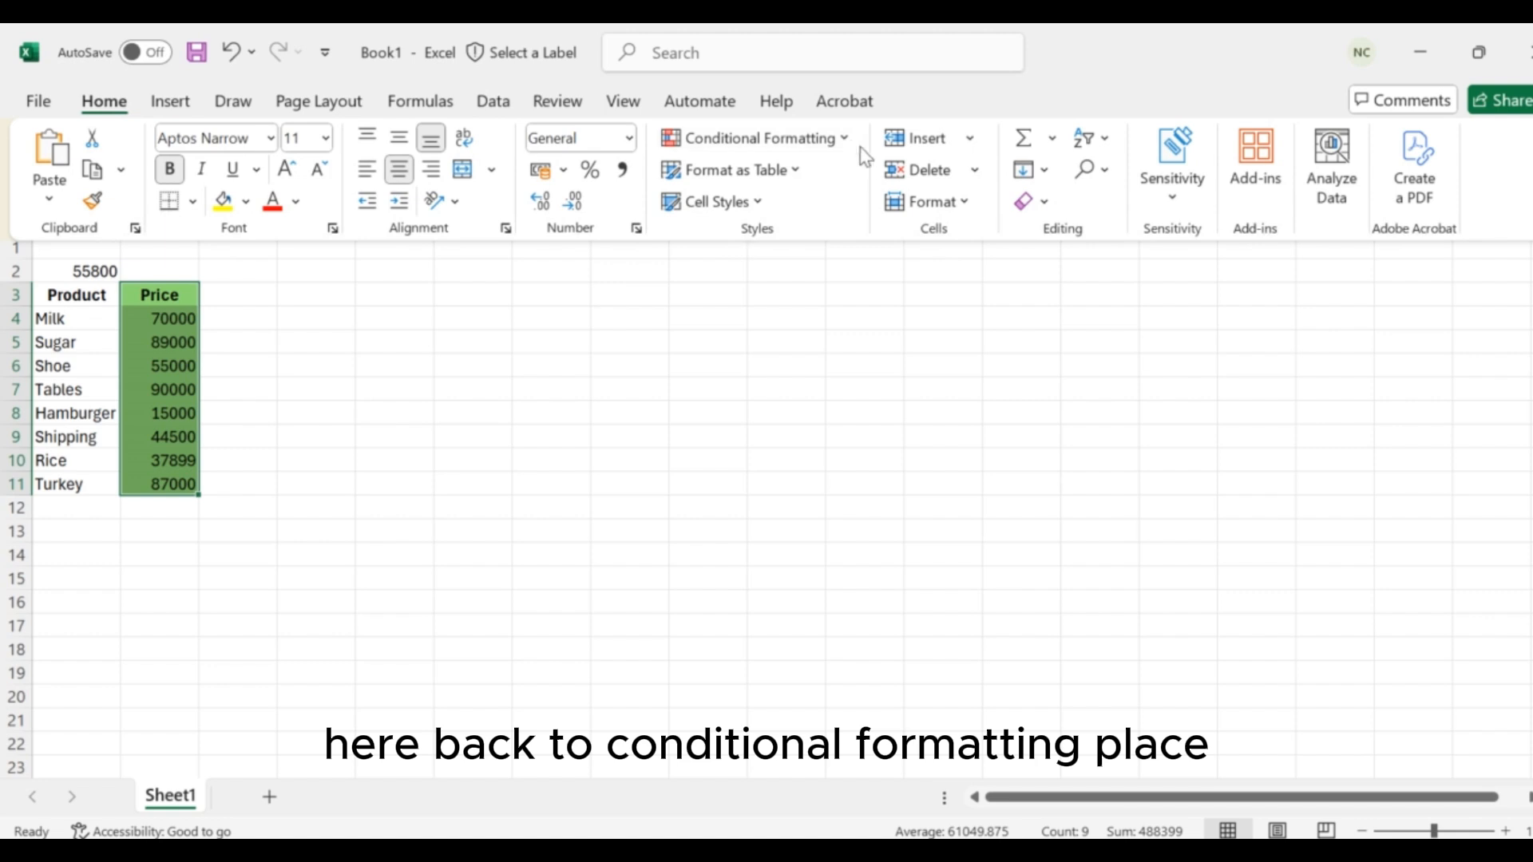
pyautogui.click(848, 148)
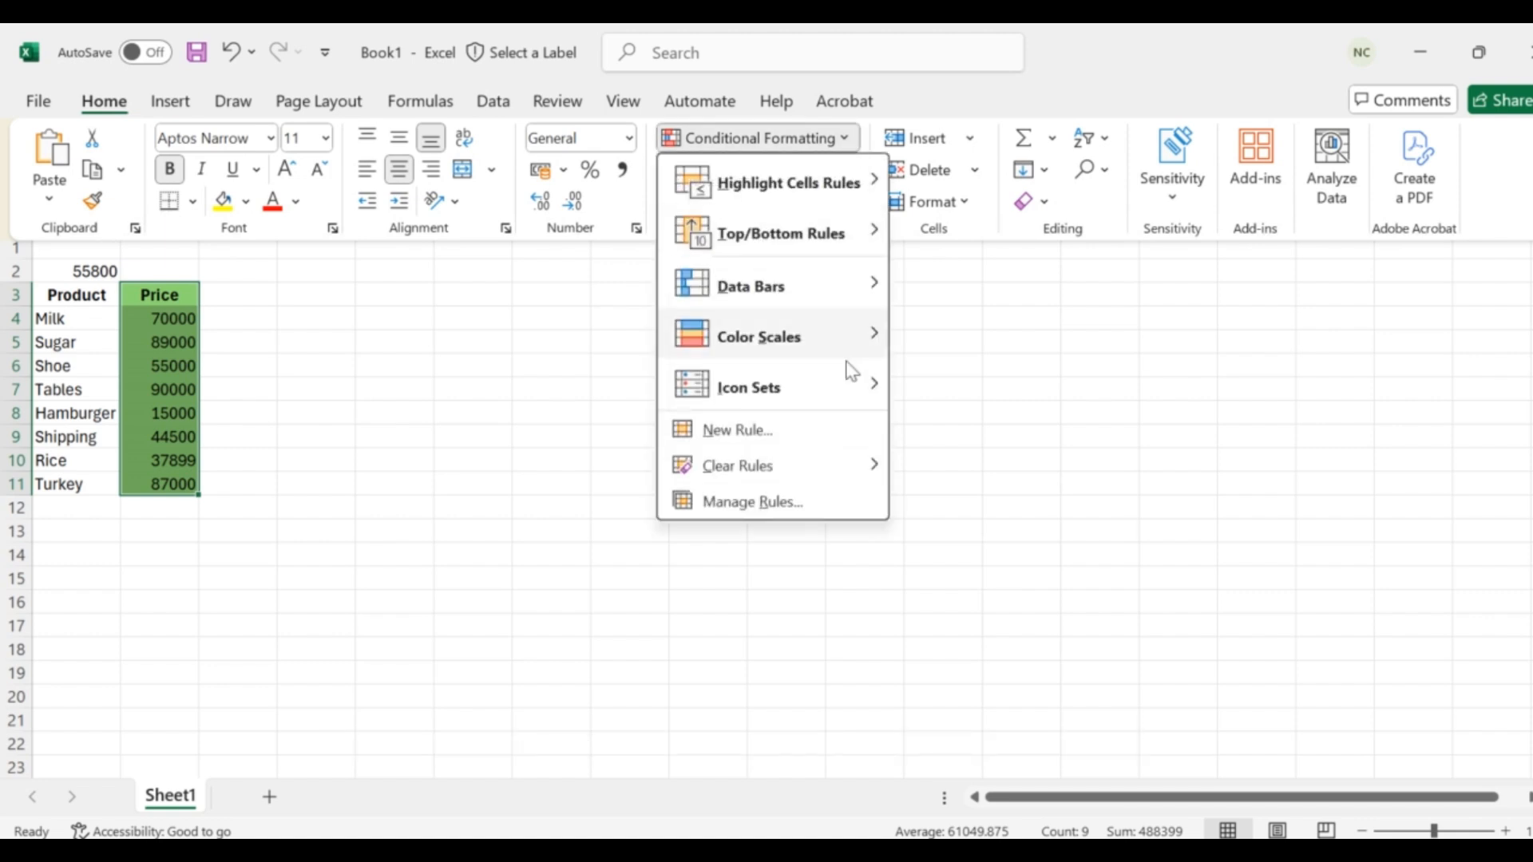
pyautogui.click(778, 498)
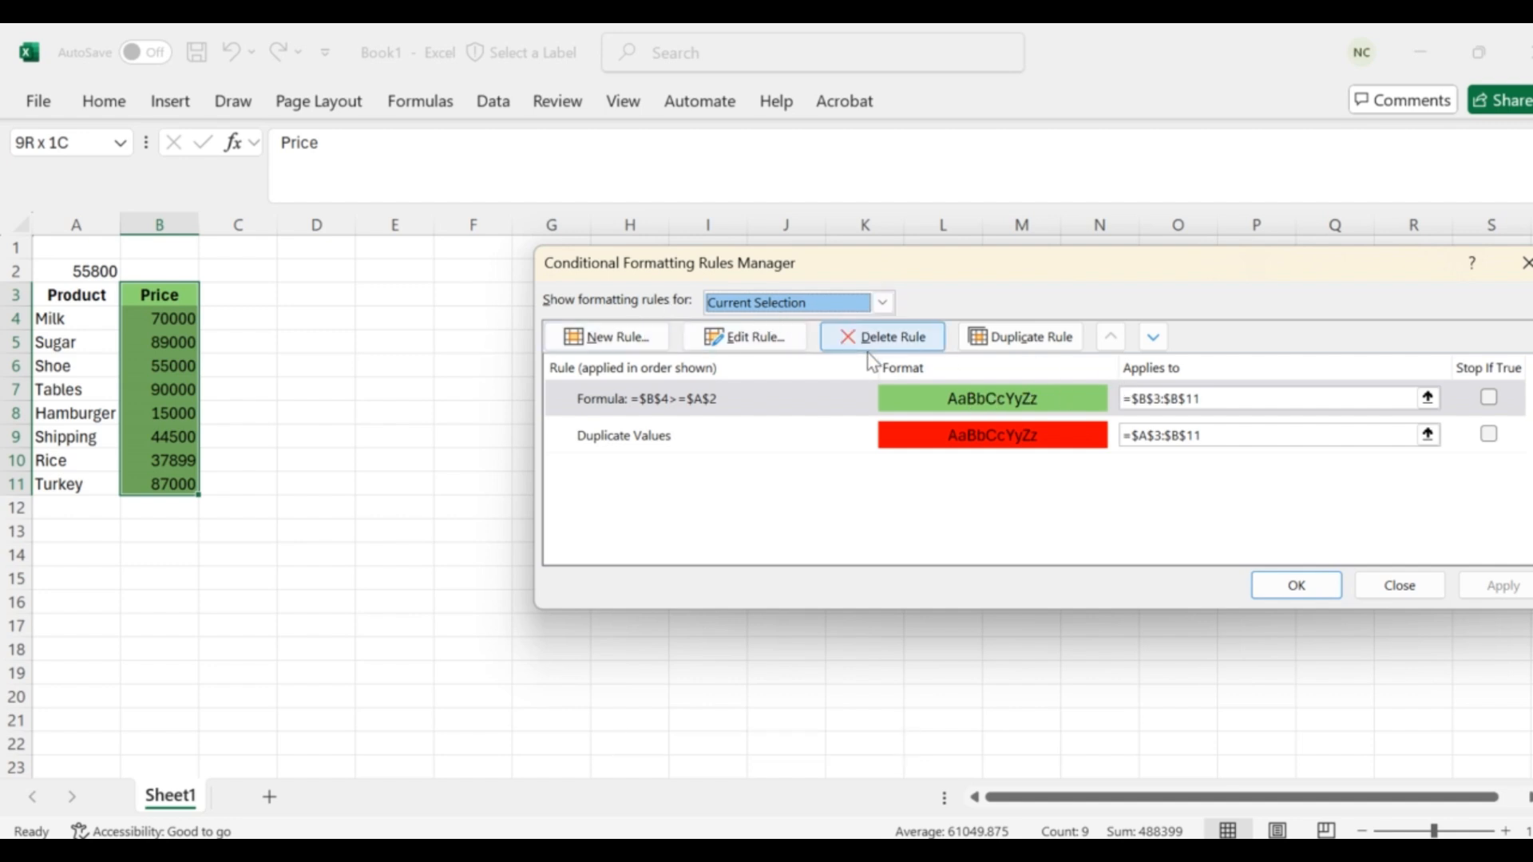
pyautogui.click(754, 338)
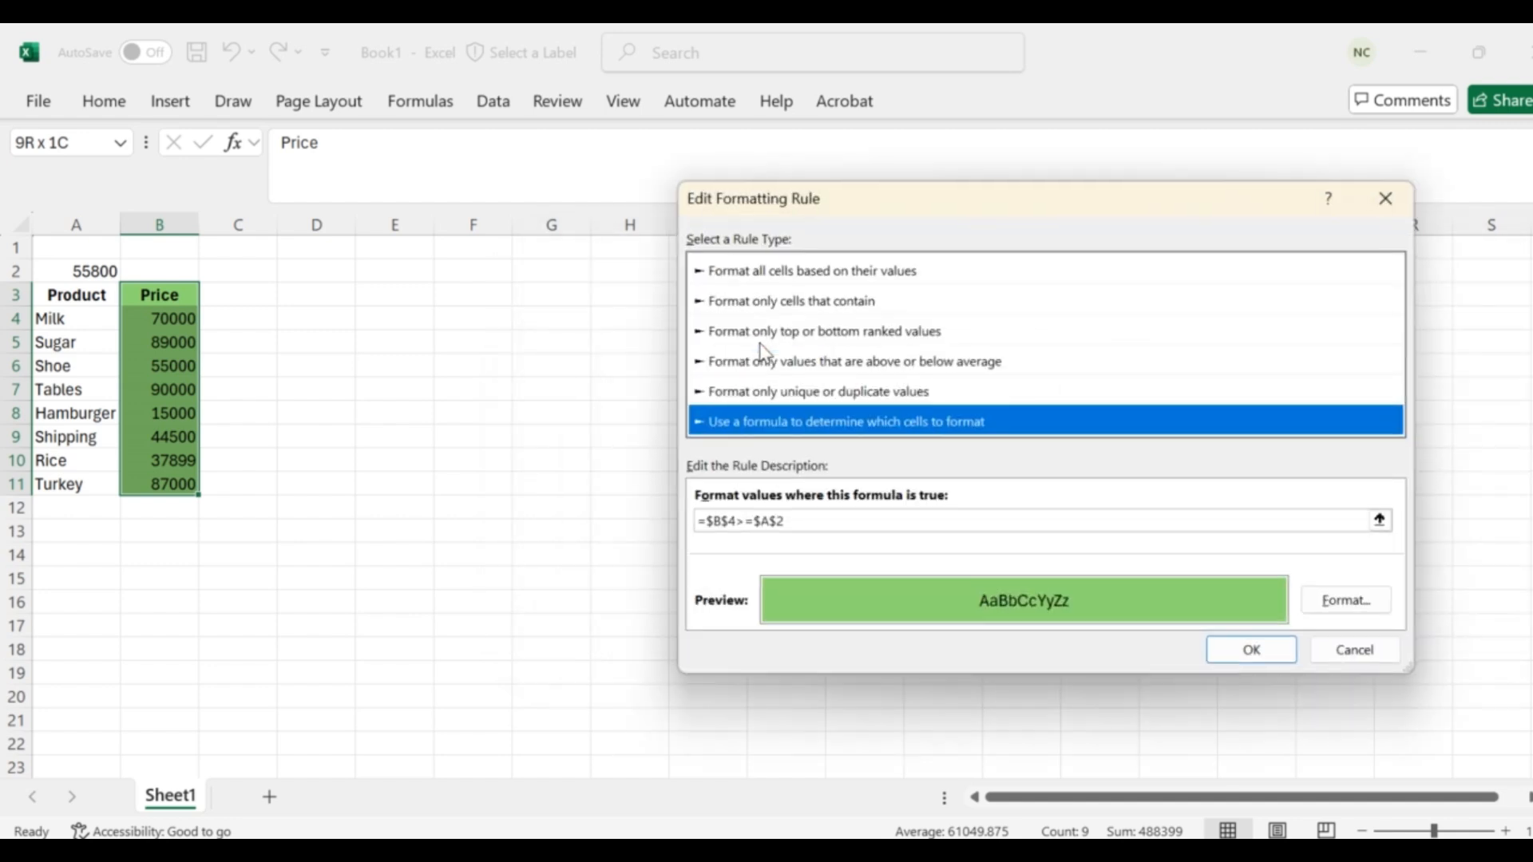
pyautogui.click(820, 516)
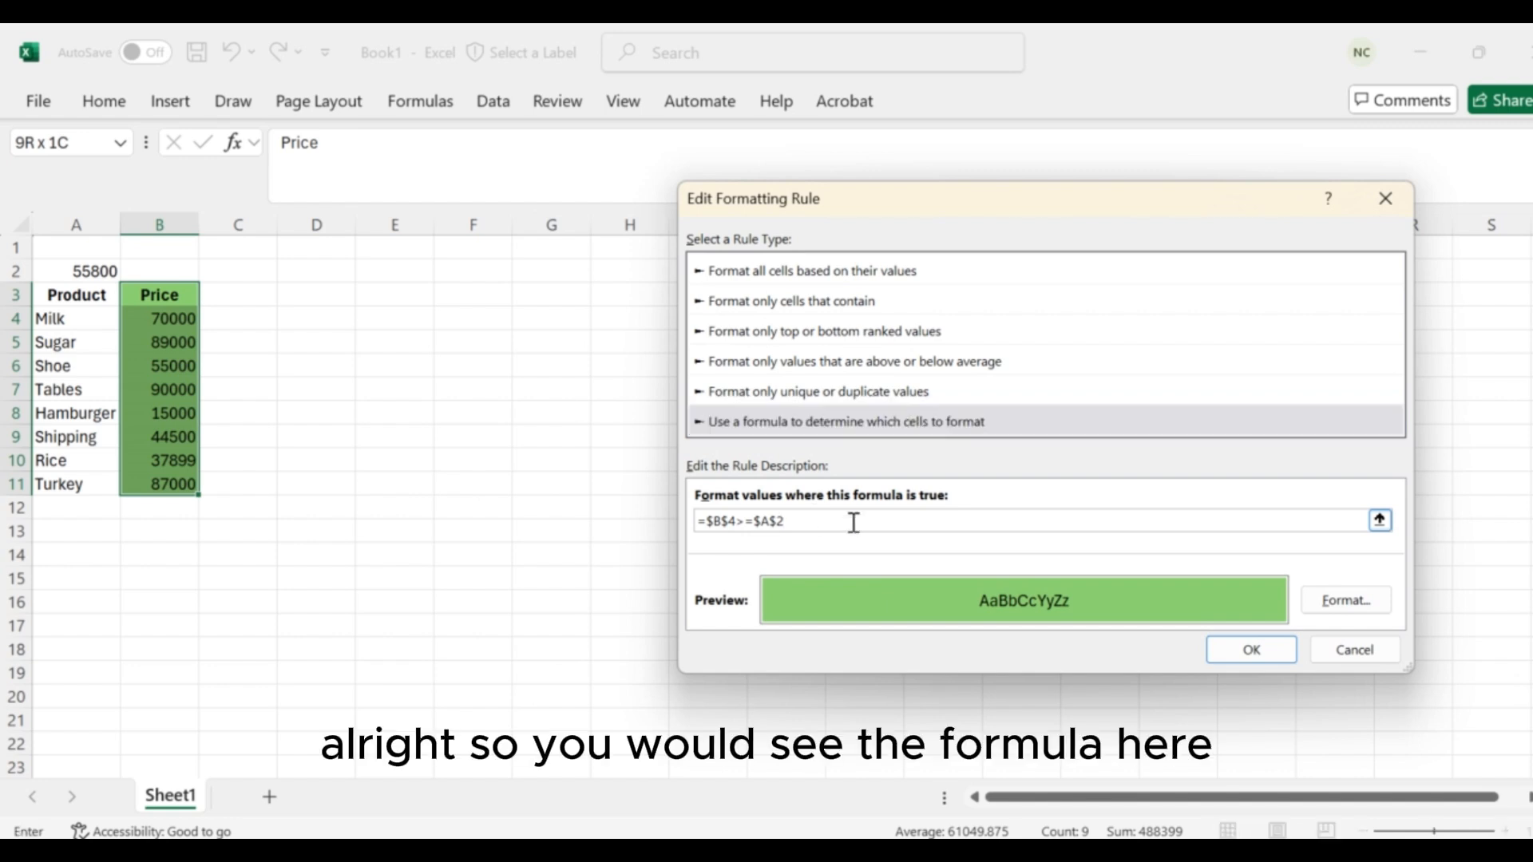
pyautogui.click(1387, 652)
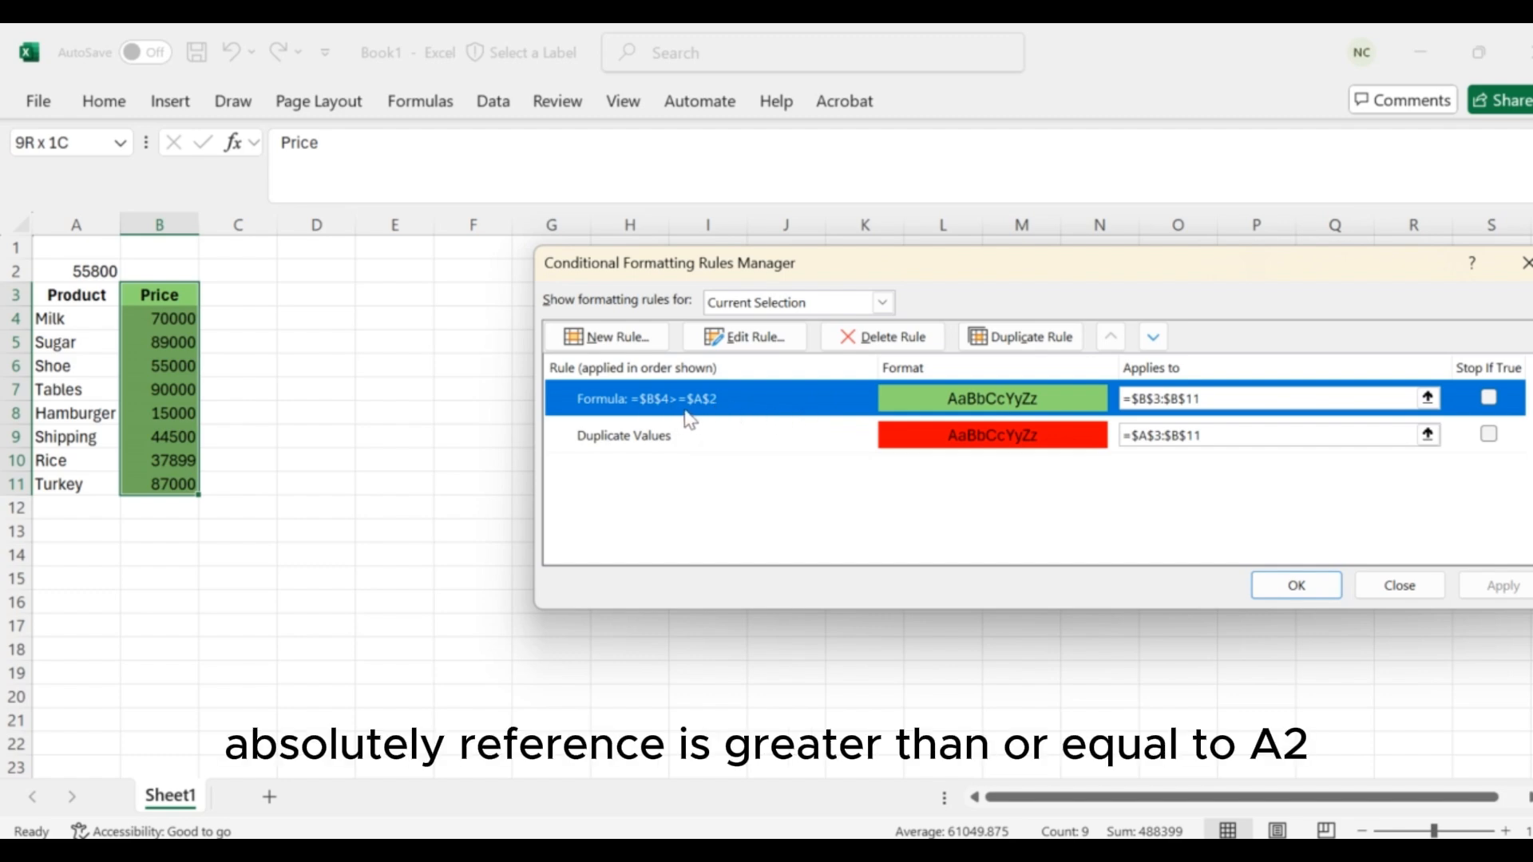
pyautogui.click(734, 435)
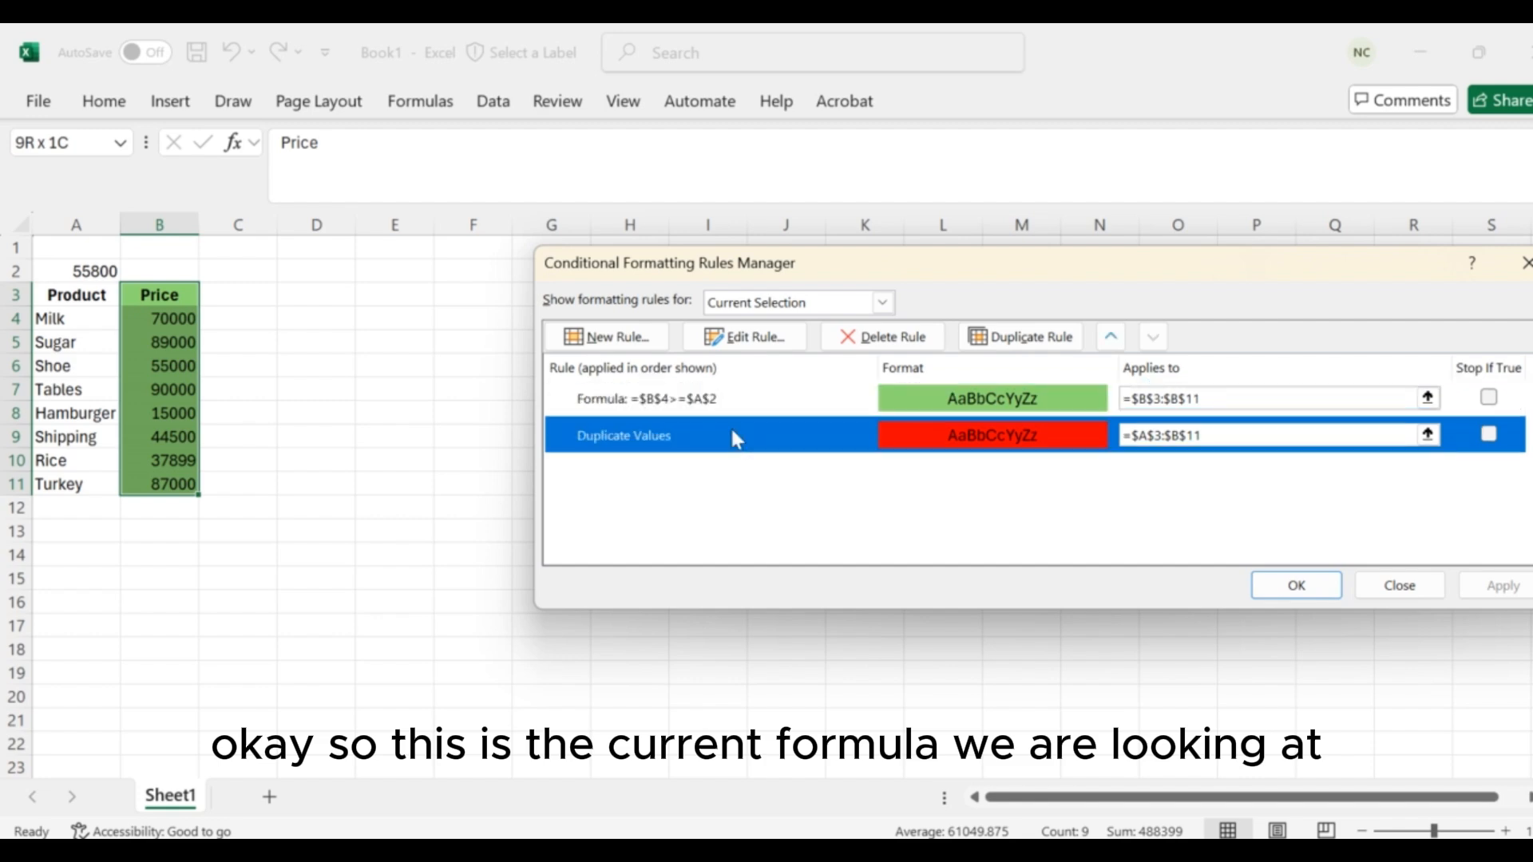
pyautogui.click(1489, 435)
pyautogui.click(872, 342)
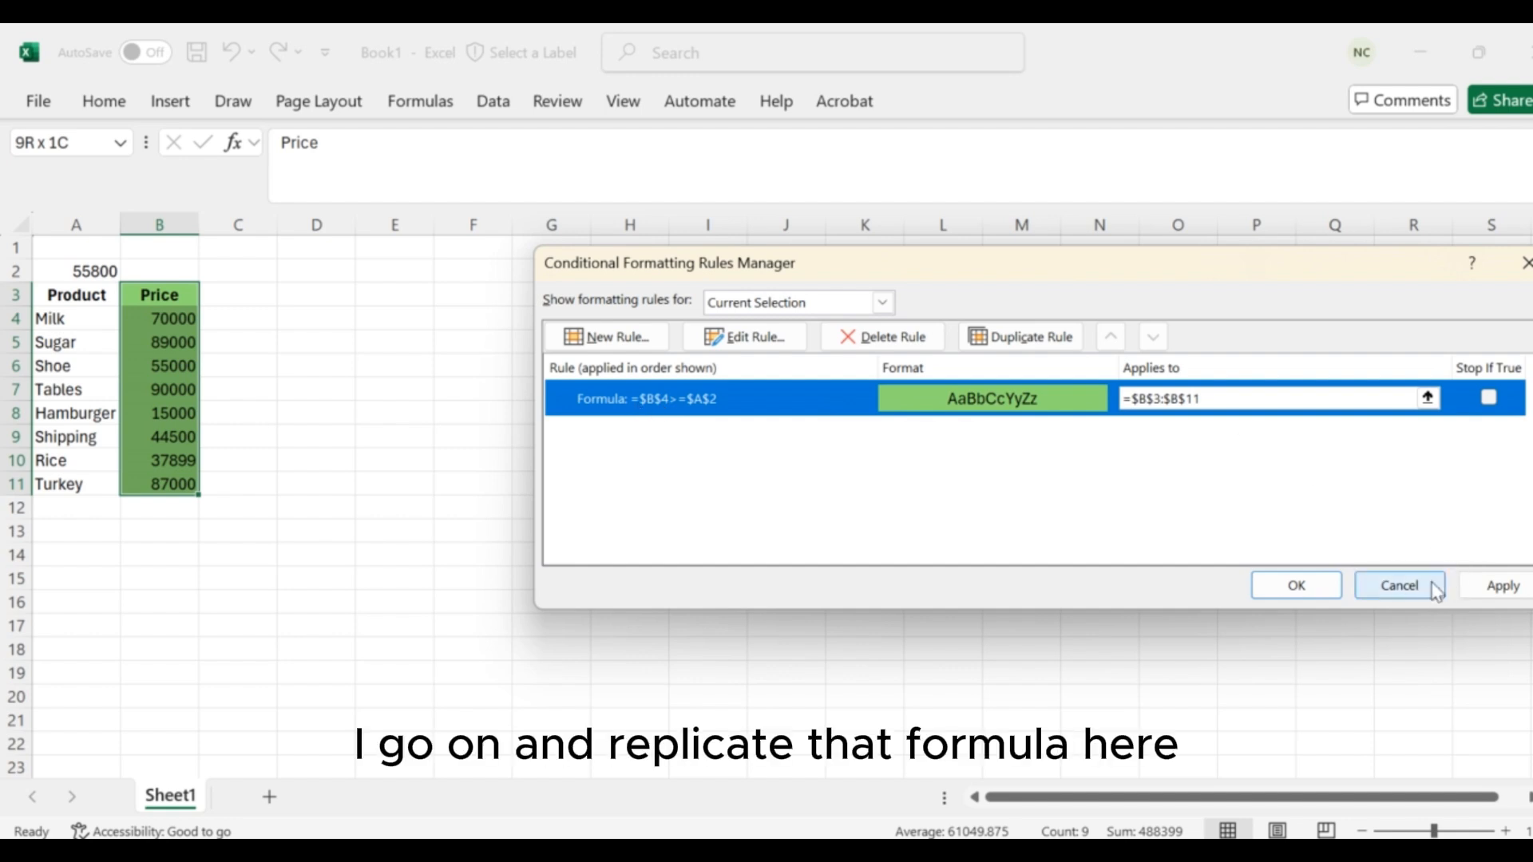
pyautogui.click(1399, 586)
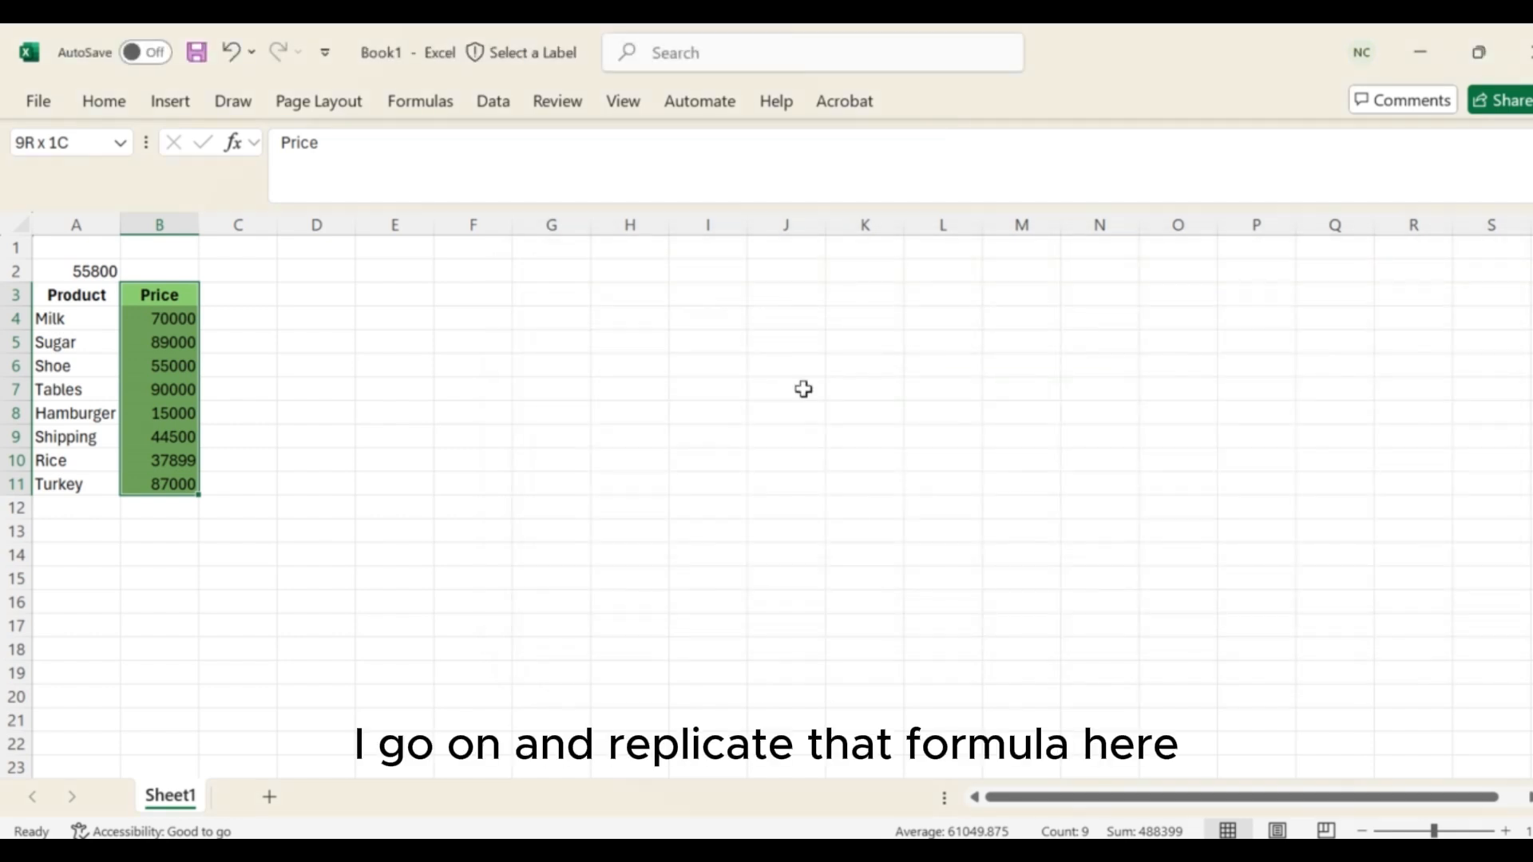
pyautogui.click(260, 288)
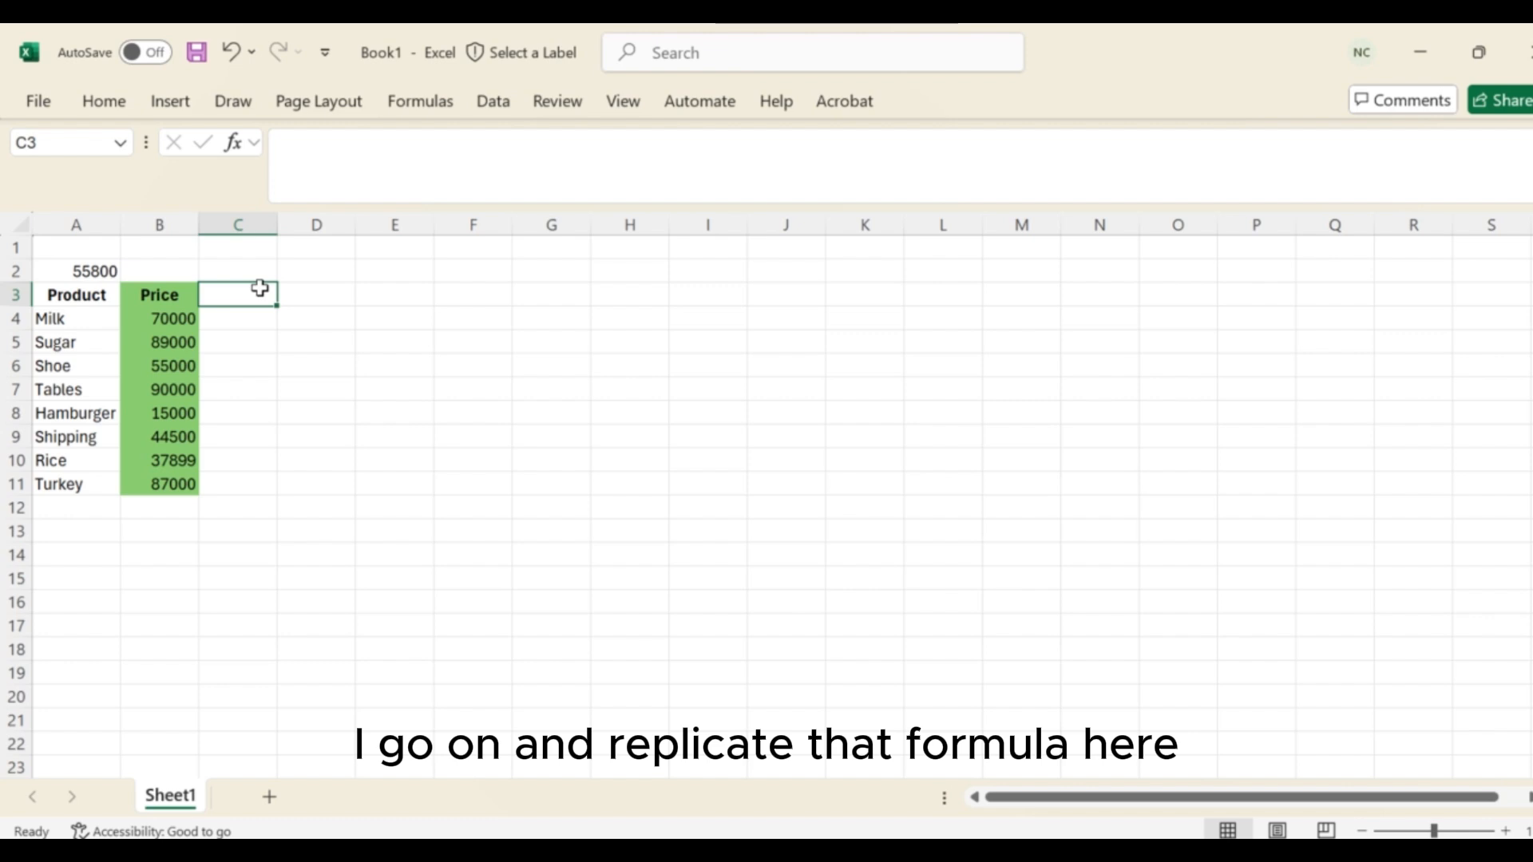
pyautogui.write('=')
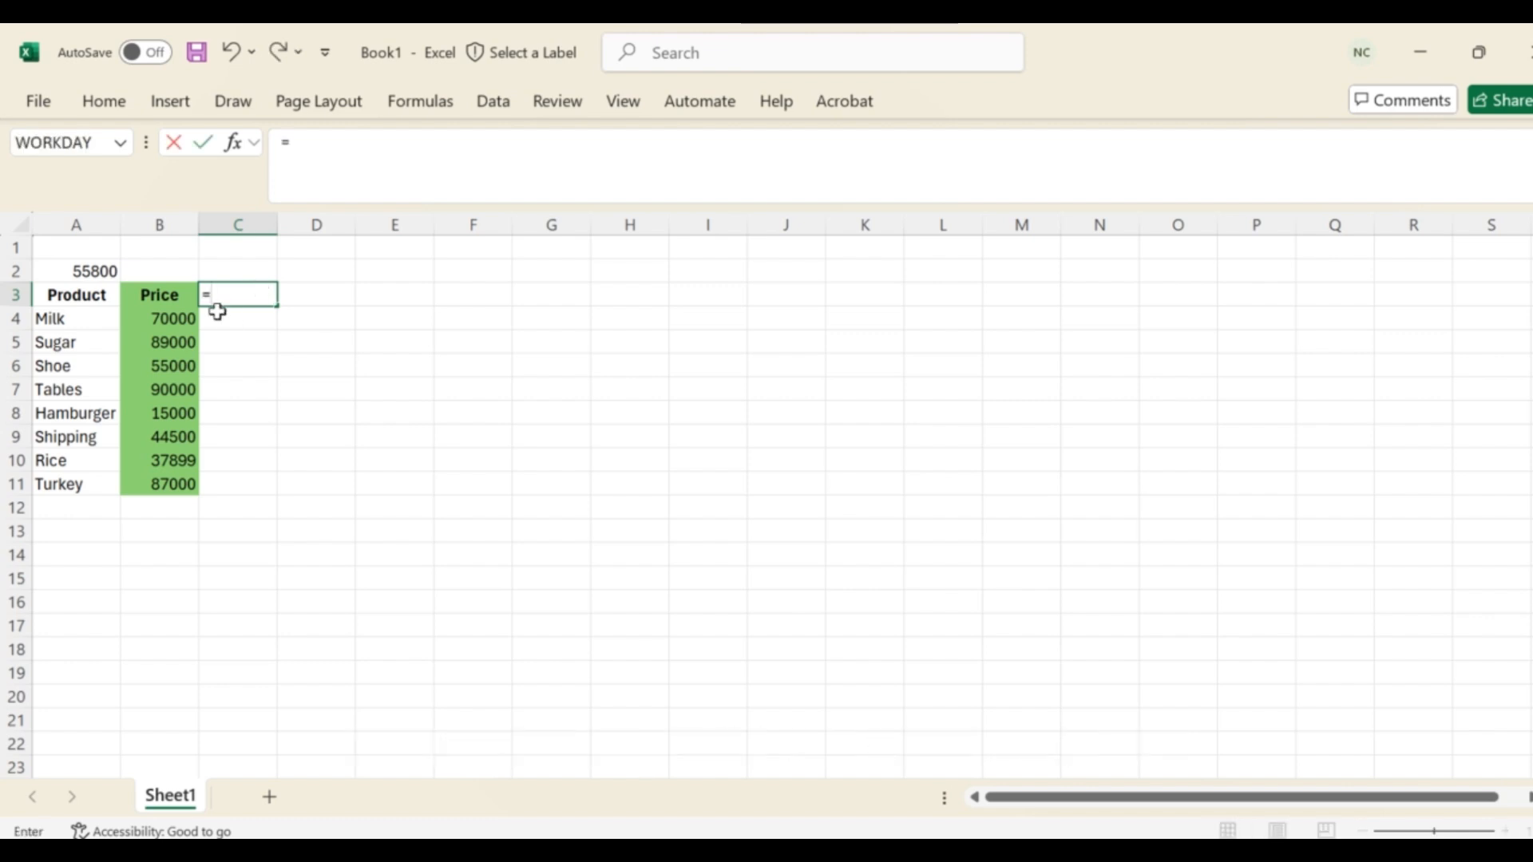
pyautogui.press('Escape')
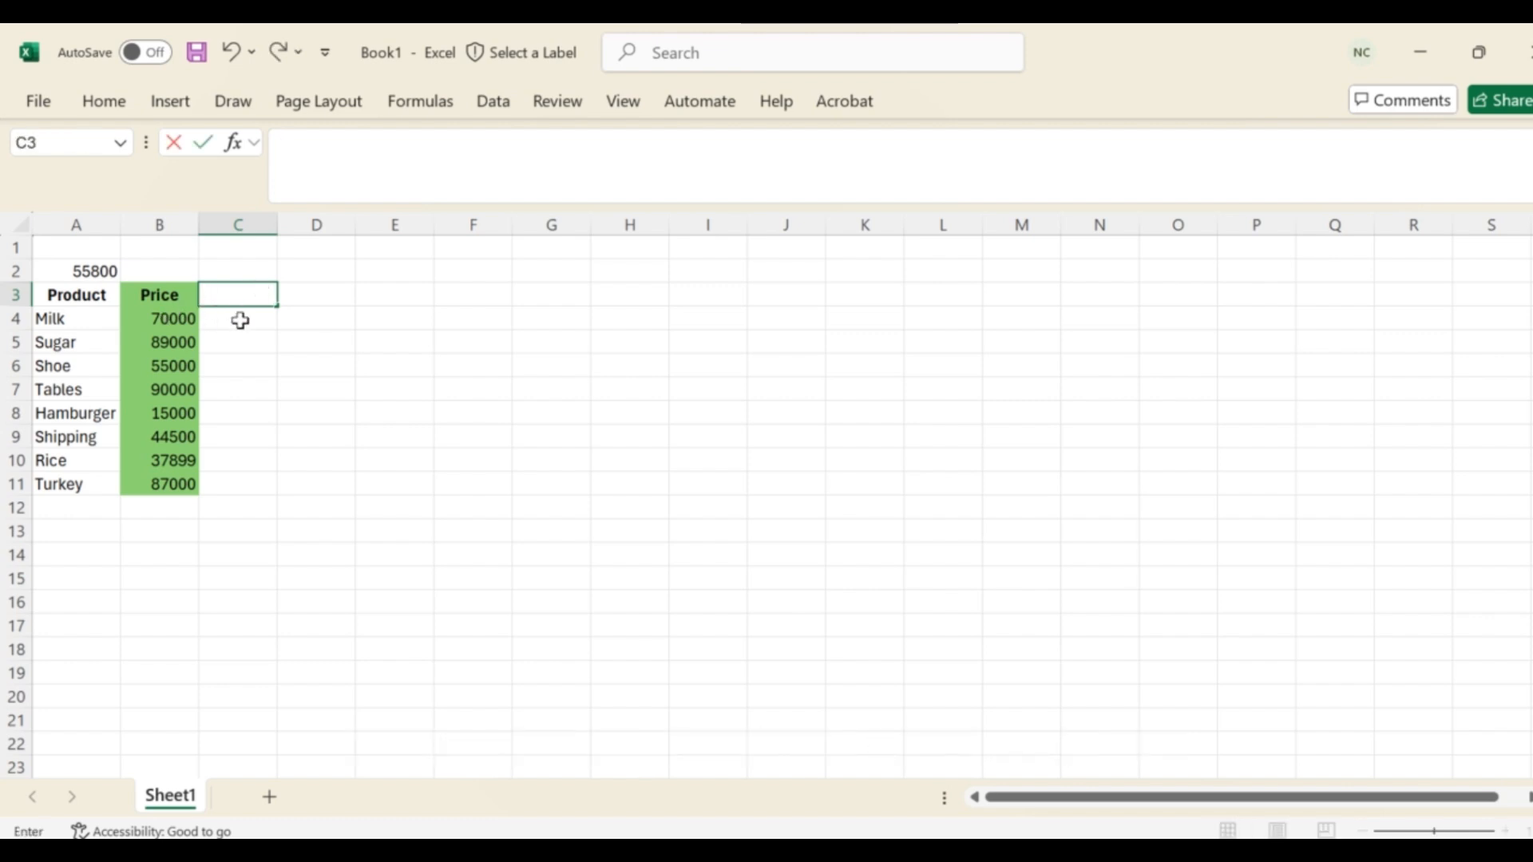
# Step: Build a formula in C4 that tests whether the price in B4 is at least the threshold in A2, =B4>=A2
pyautogui.click(242, 336)
pyautogui.click(243, 327)
pyautogui.write('=')
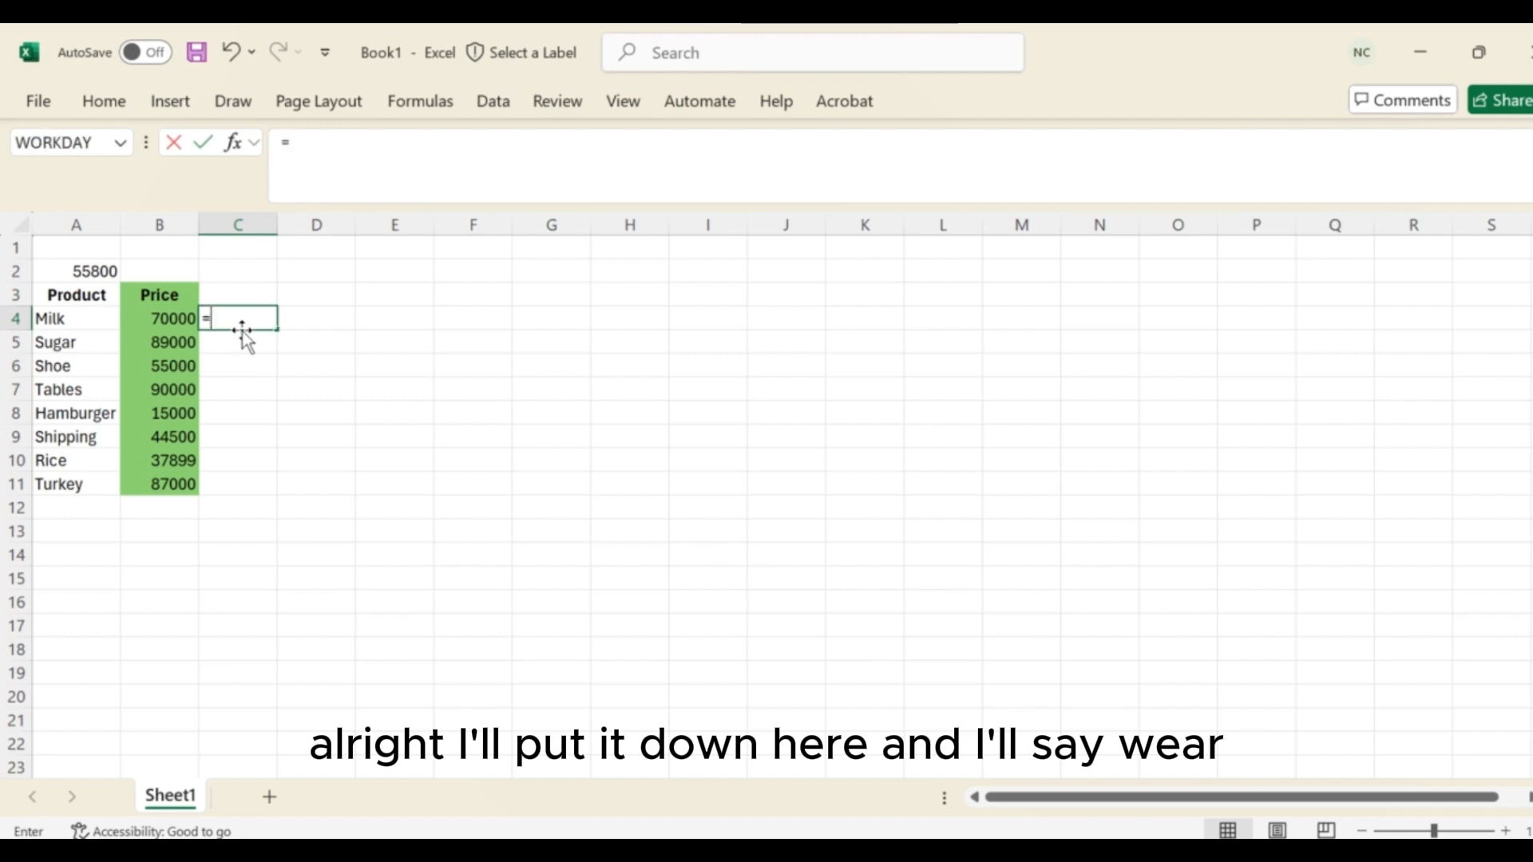
pyautogui.click(158, 314)
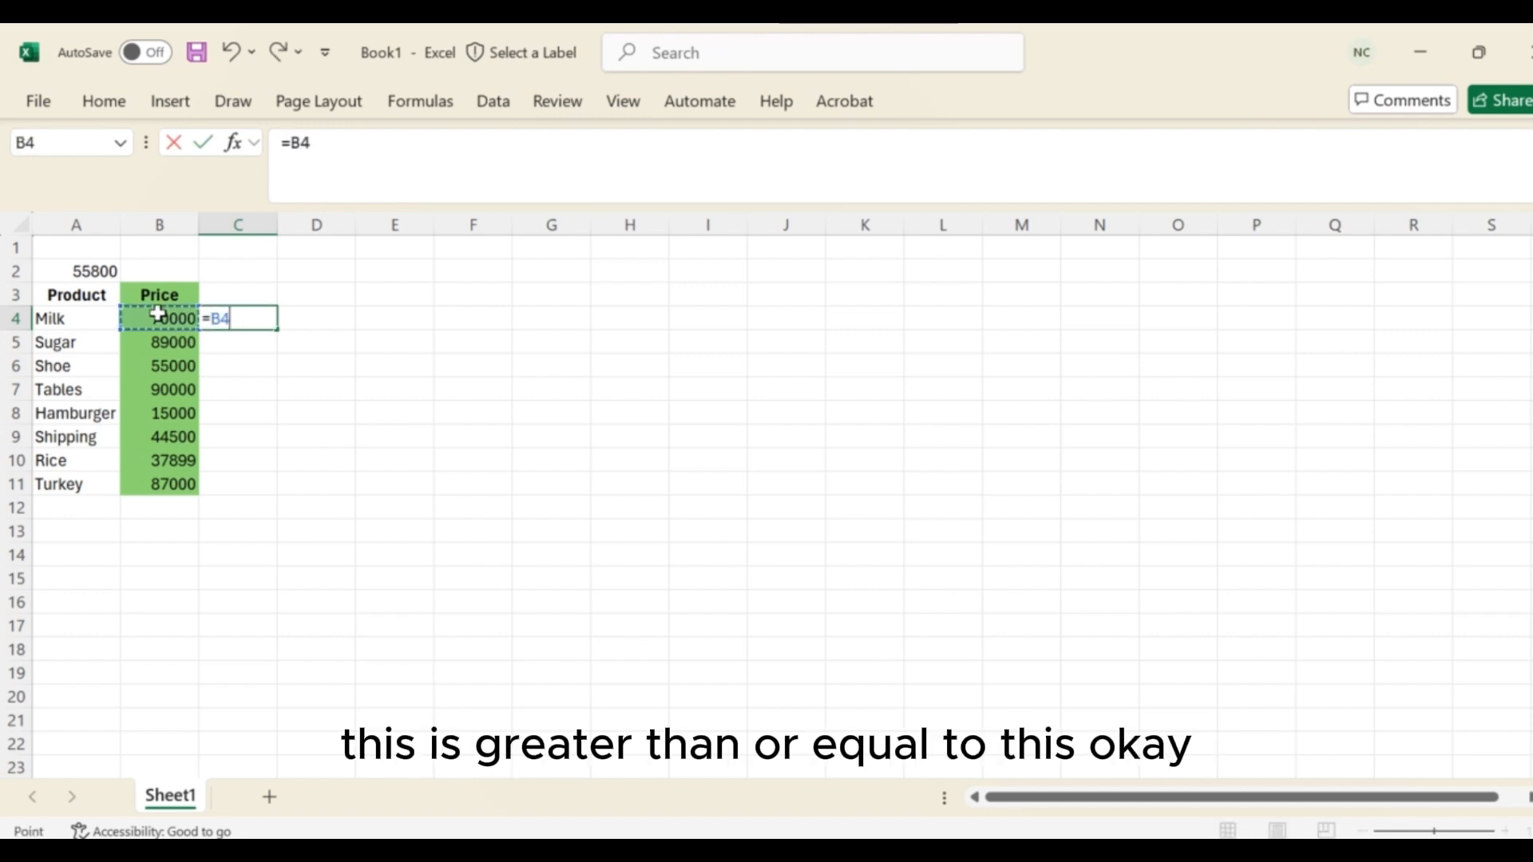
pyautogui.write('>=')
pyautogui.click(93, 271)
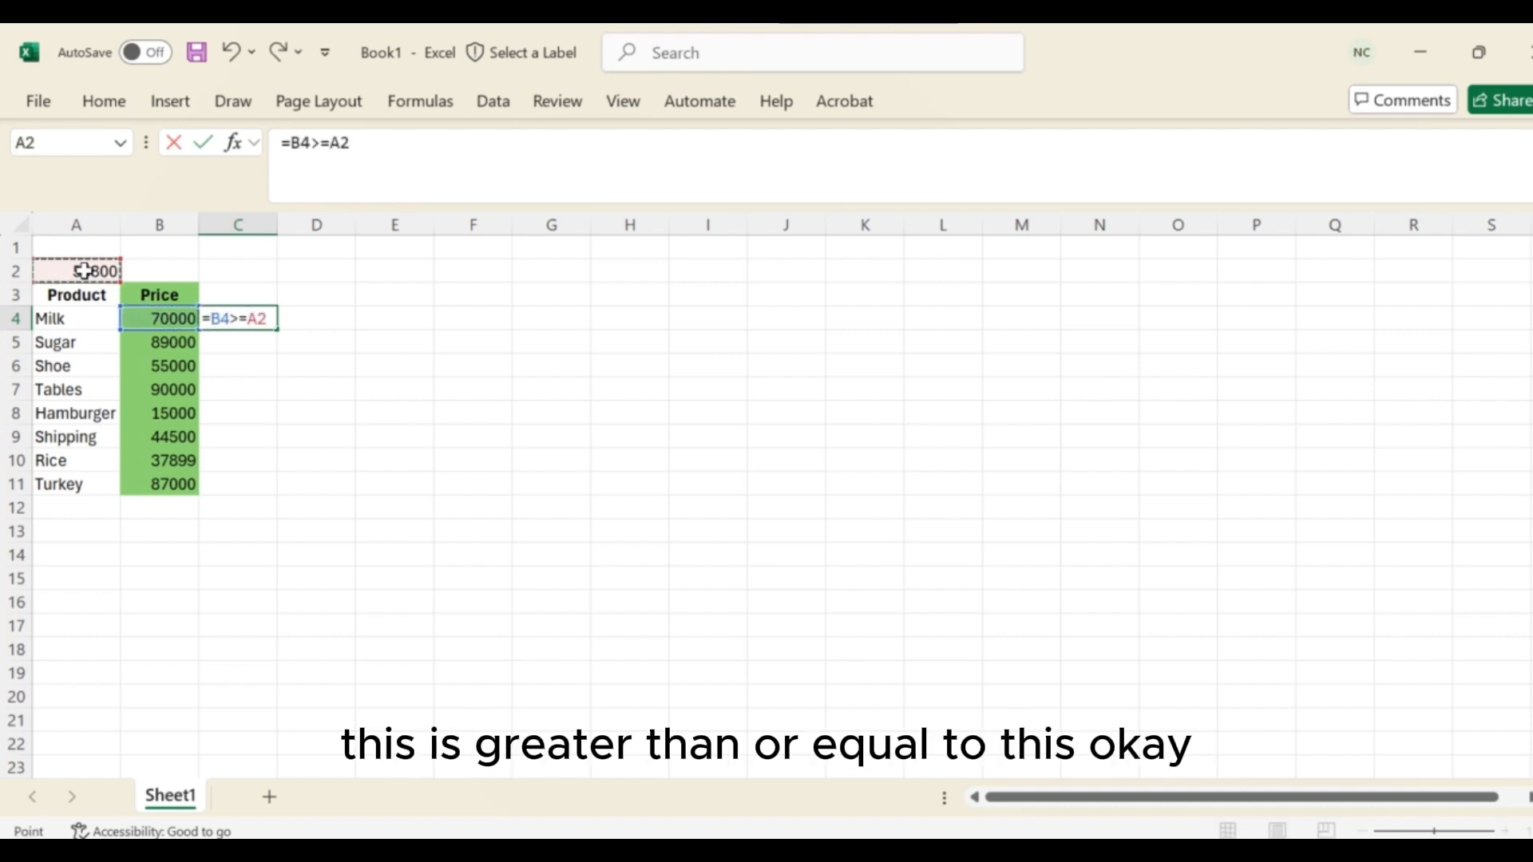
# Step: Make both references in C4 absolute, giving =$B$4>=$A$2, and fill the formula down to C11
pyautogui.click(293, 144)
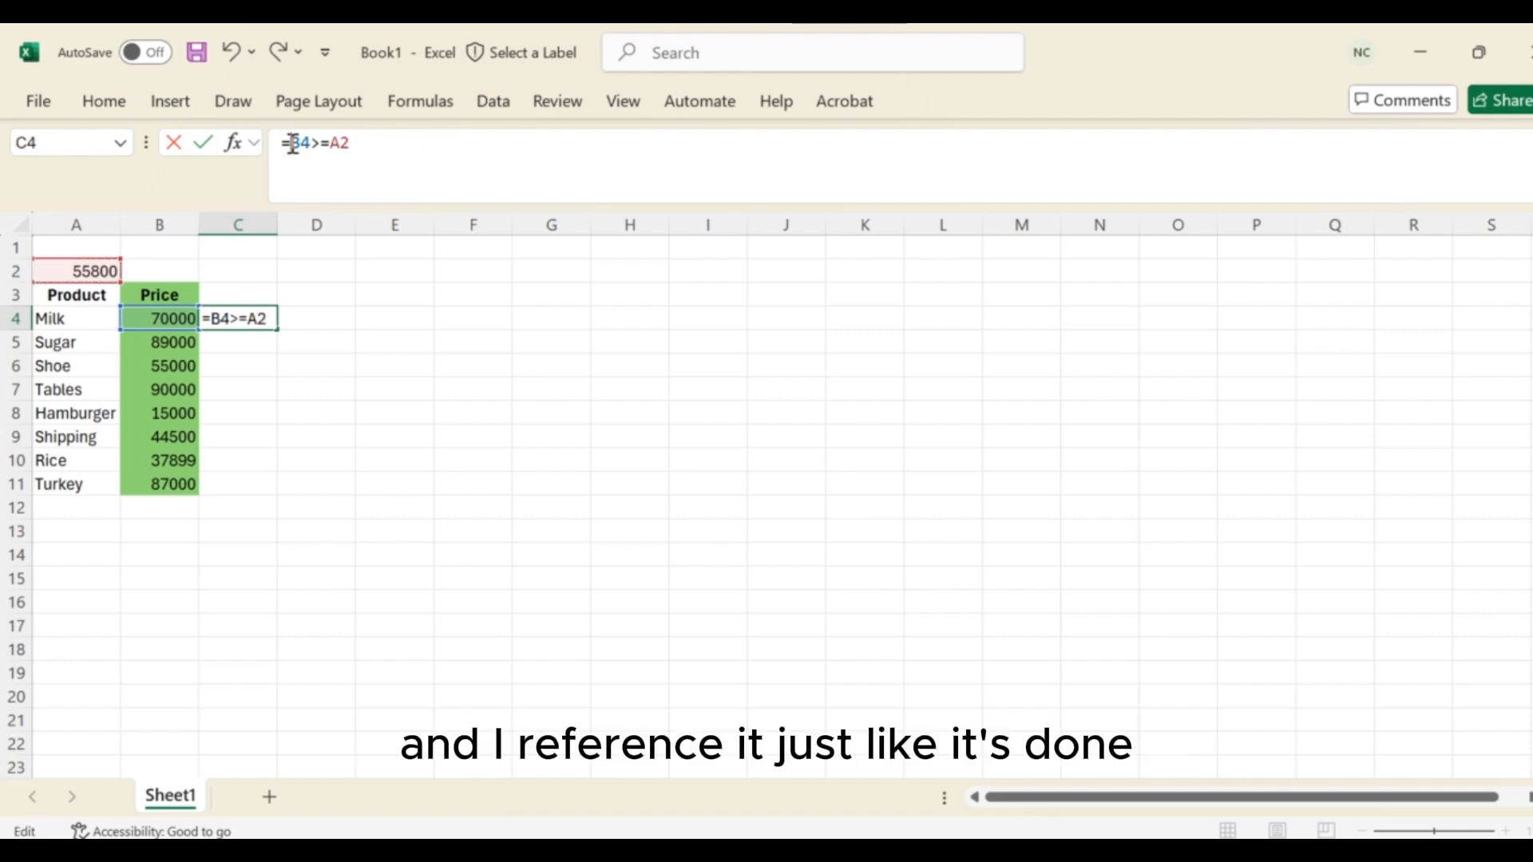
pyautogui.write('$')
pyautogui.press('Right')
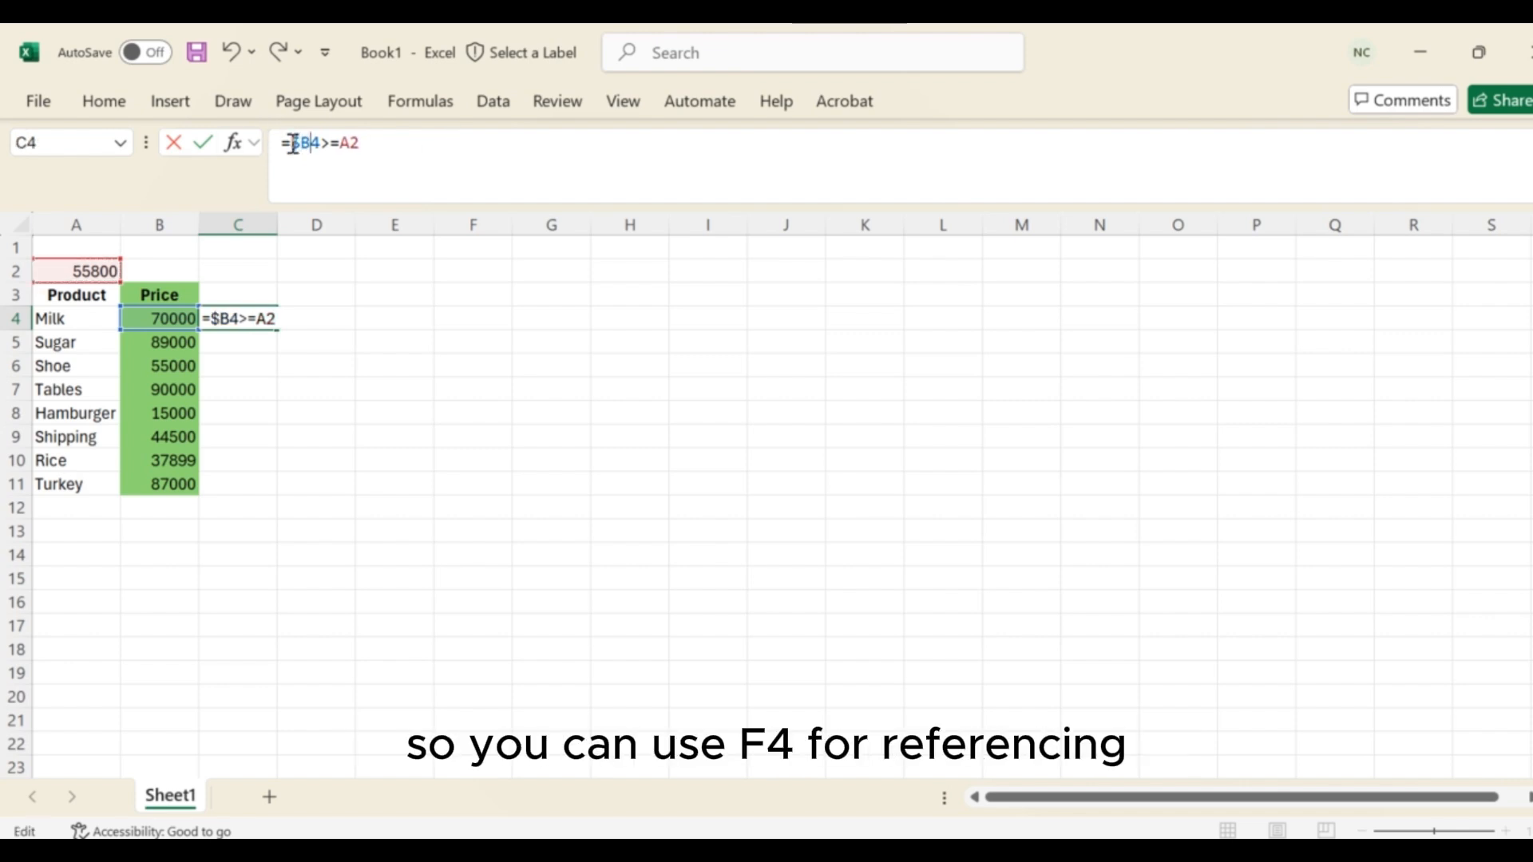
pyautogui.write('$B')
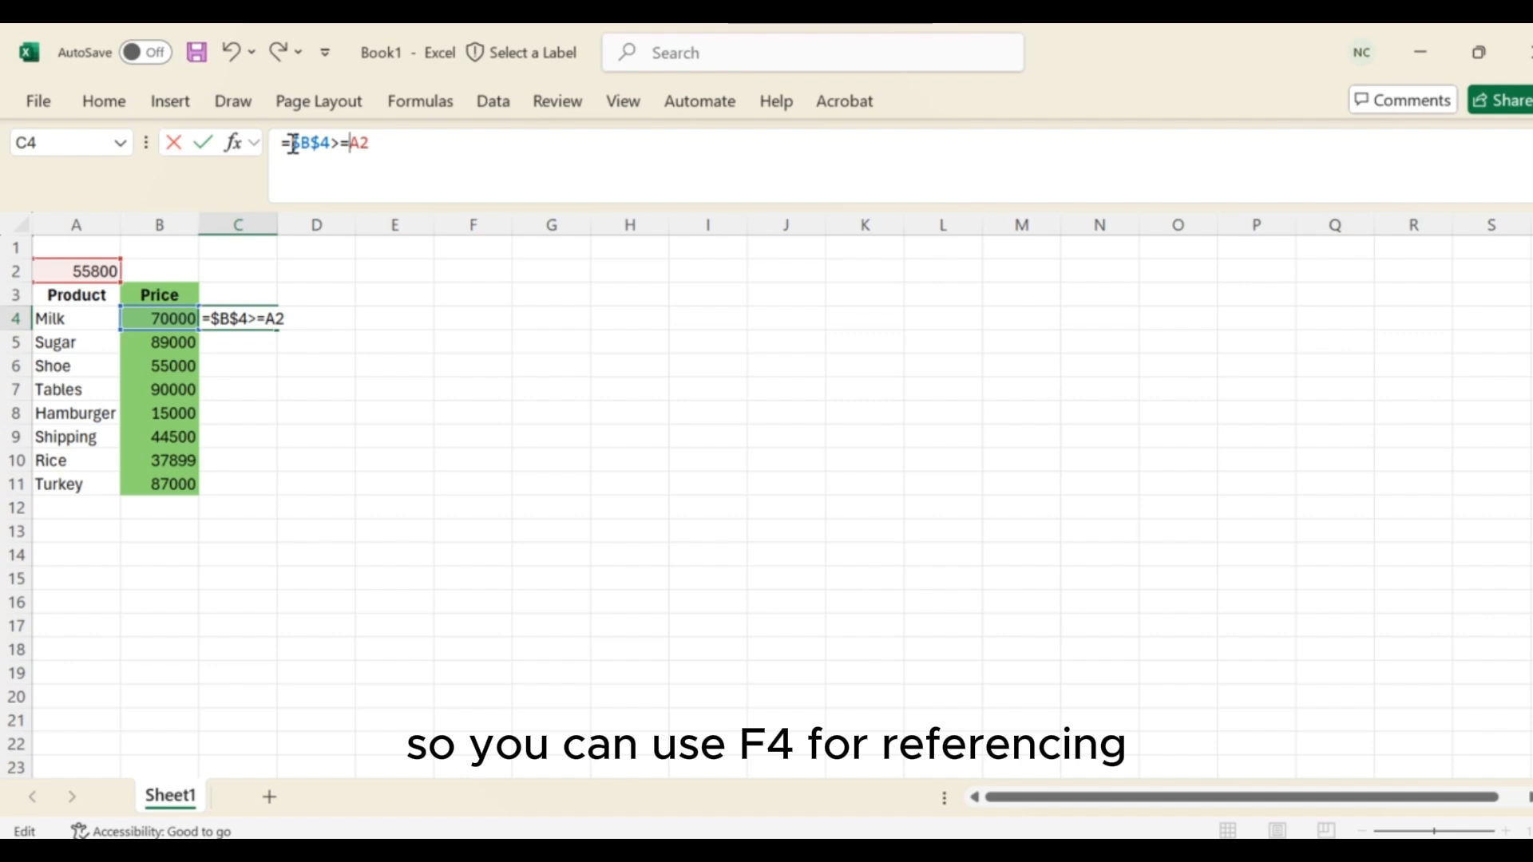
pyautogui.write('$')
pyautogui.press('Right')
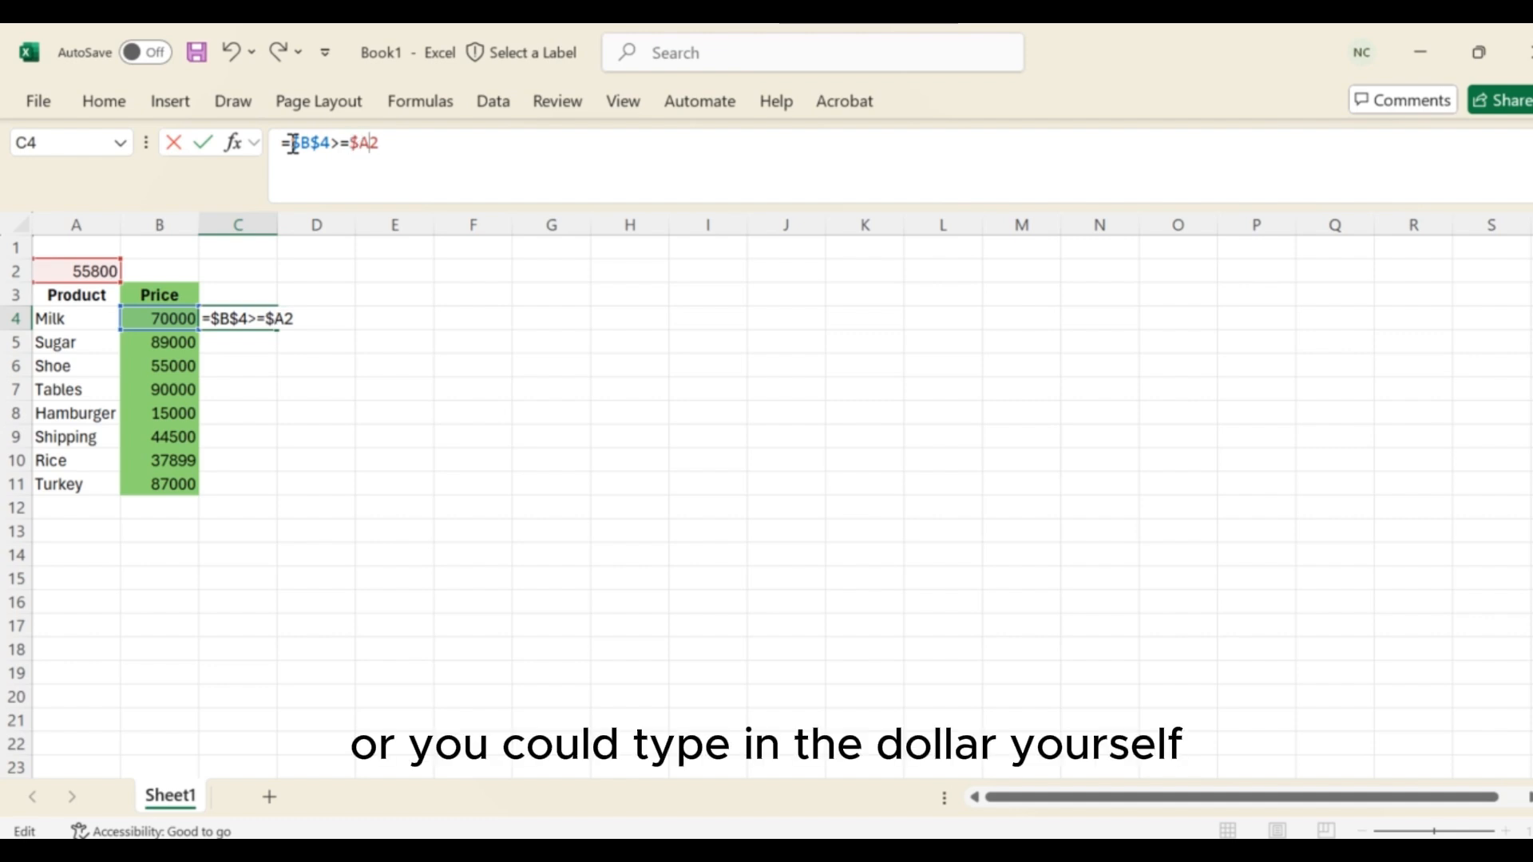
pyautogui.write('$')
pyautogui.press('Return')
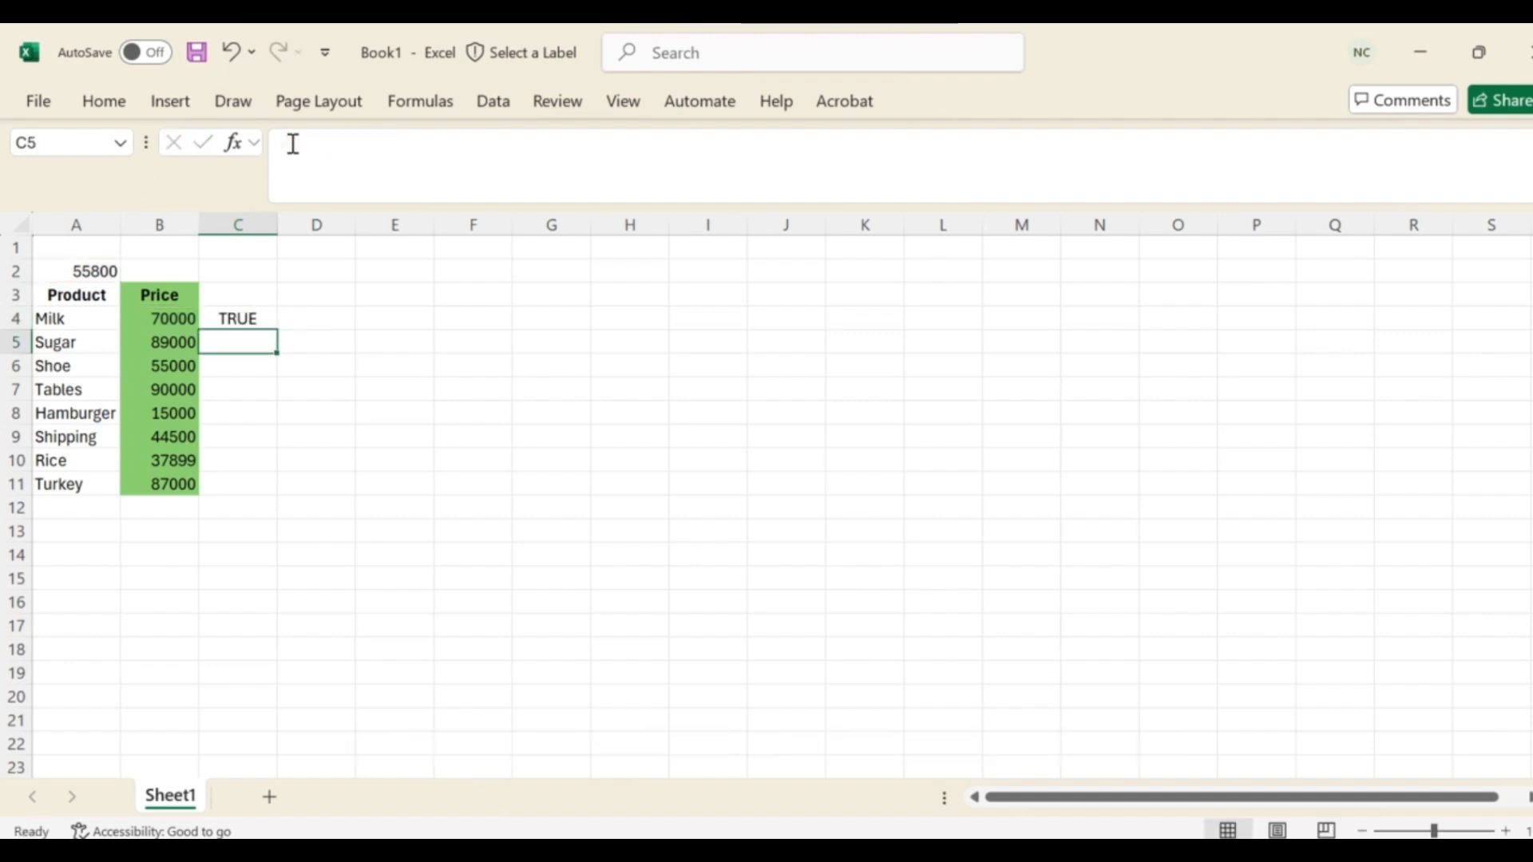
pyautogui.click(235, 315)
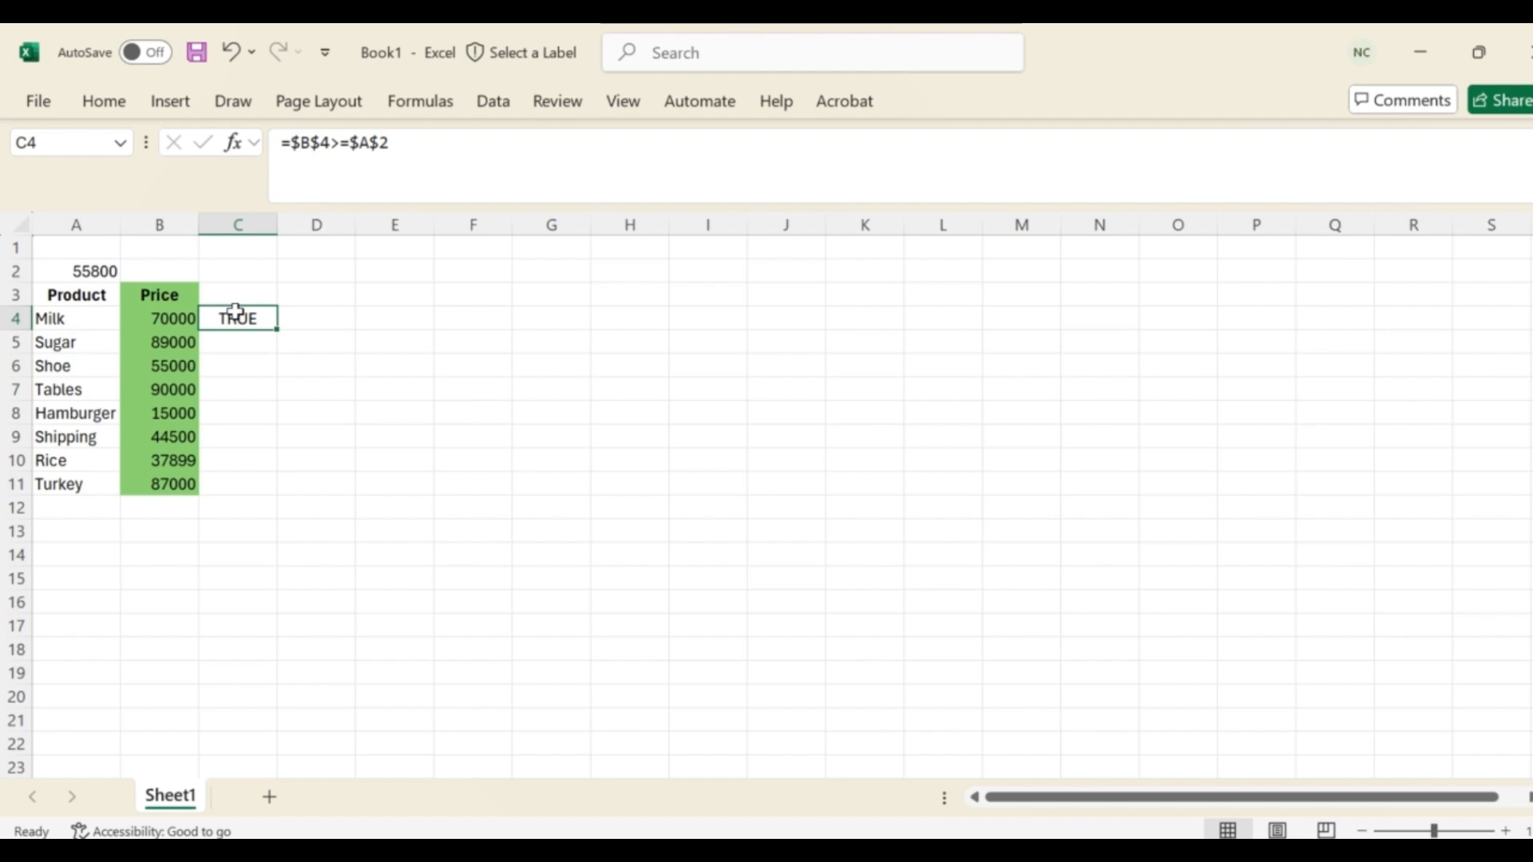
pyautogui.doubleClick(276, 329)
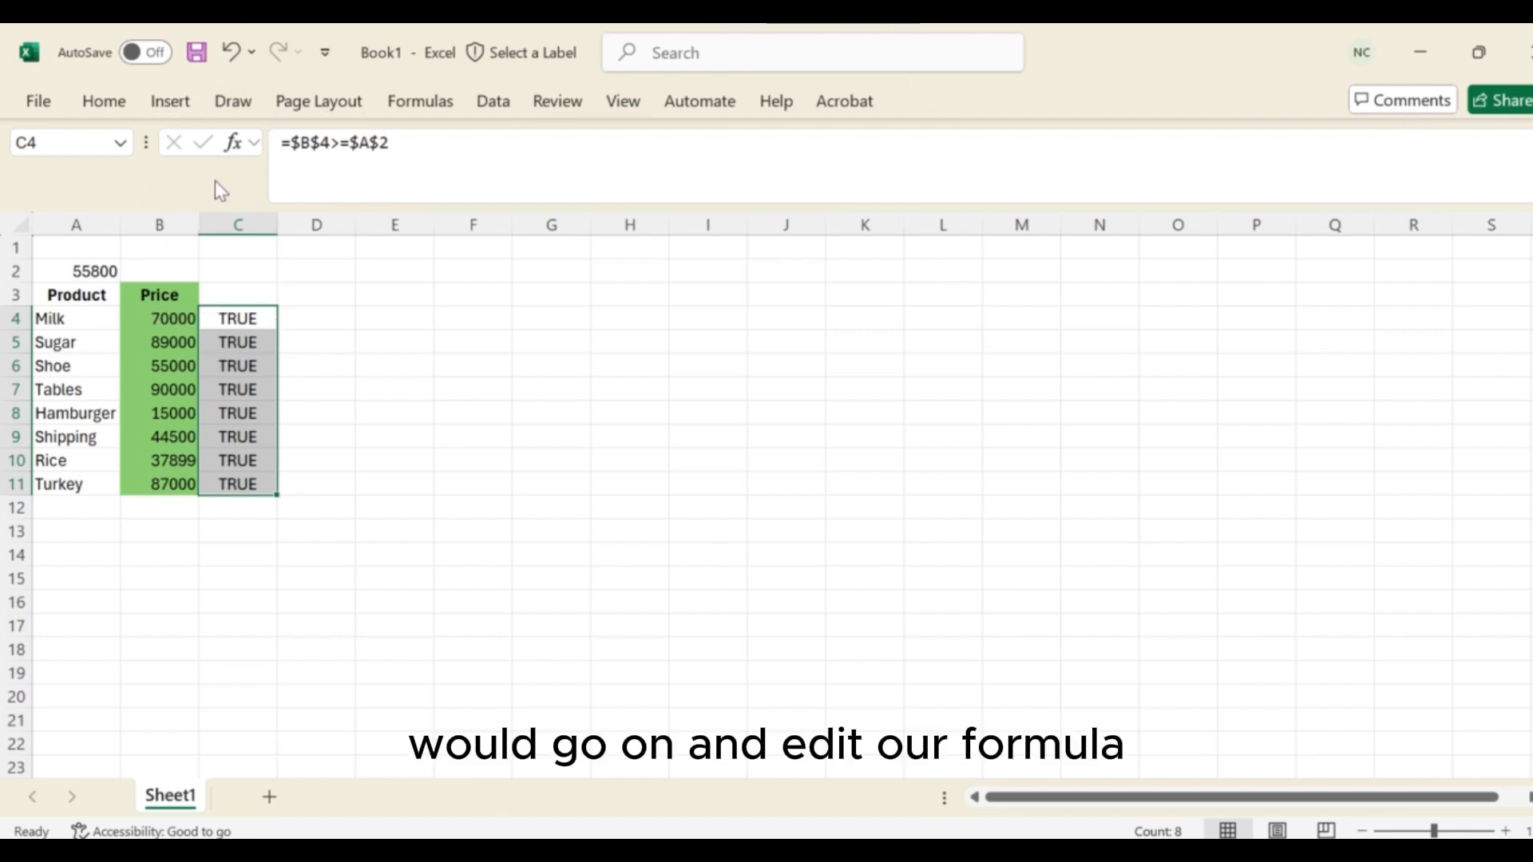
# Step: Review the absolute references in C4's formula without changing it
pyautogui.click(163, 297)
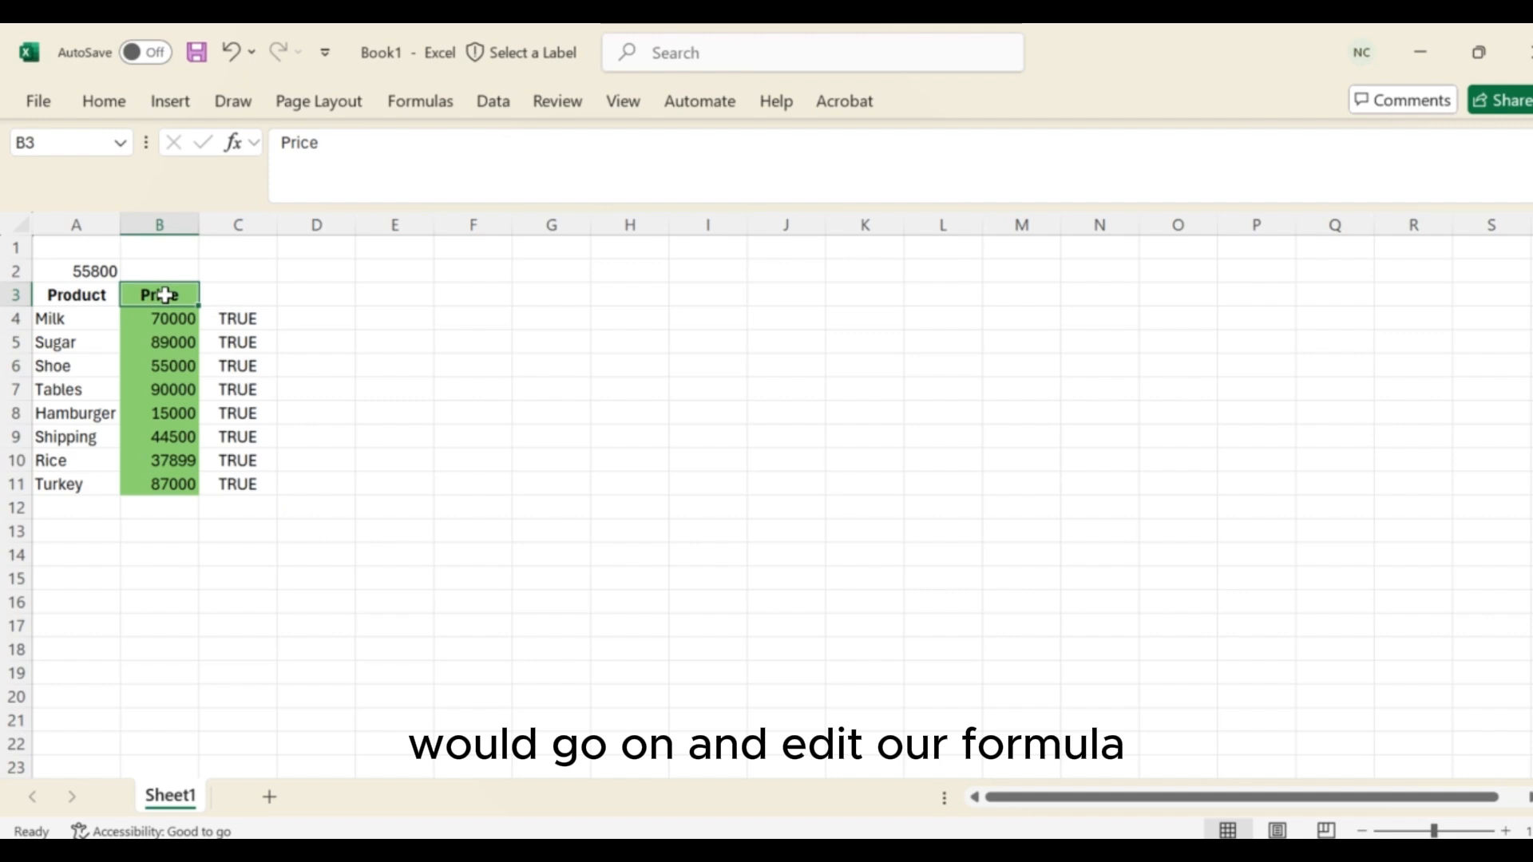
pyautogui.click(256, 336)
pyautogui.click(249, 318)
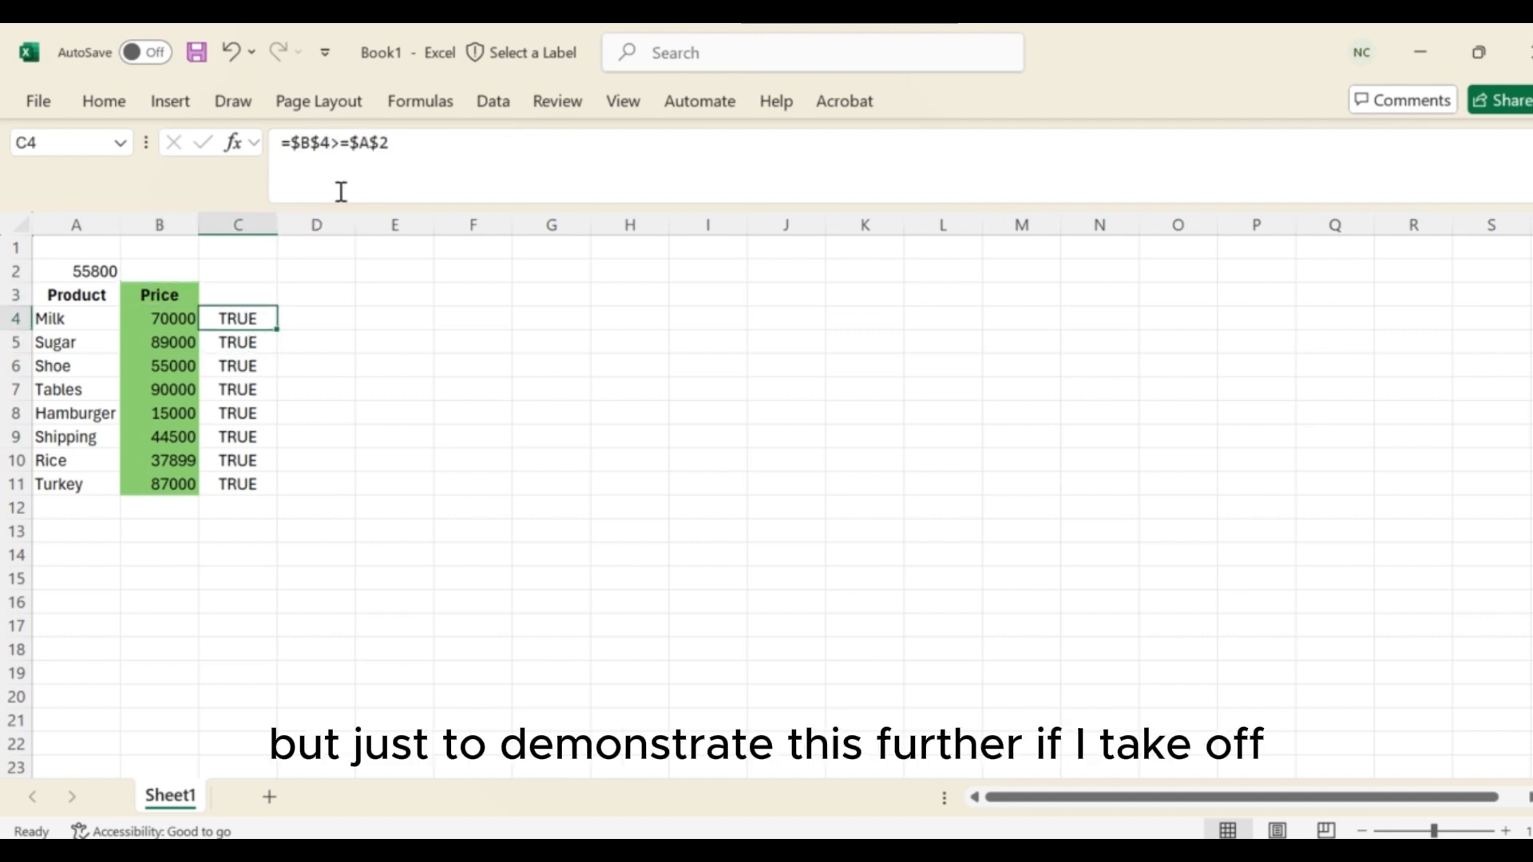
pyautogui.click(337, 141)
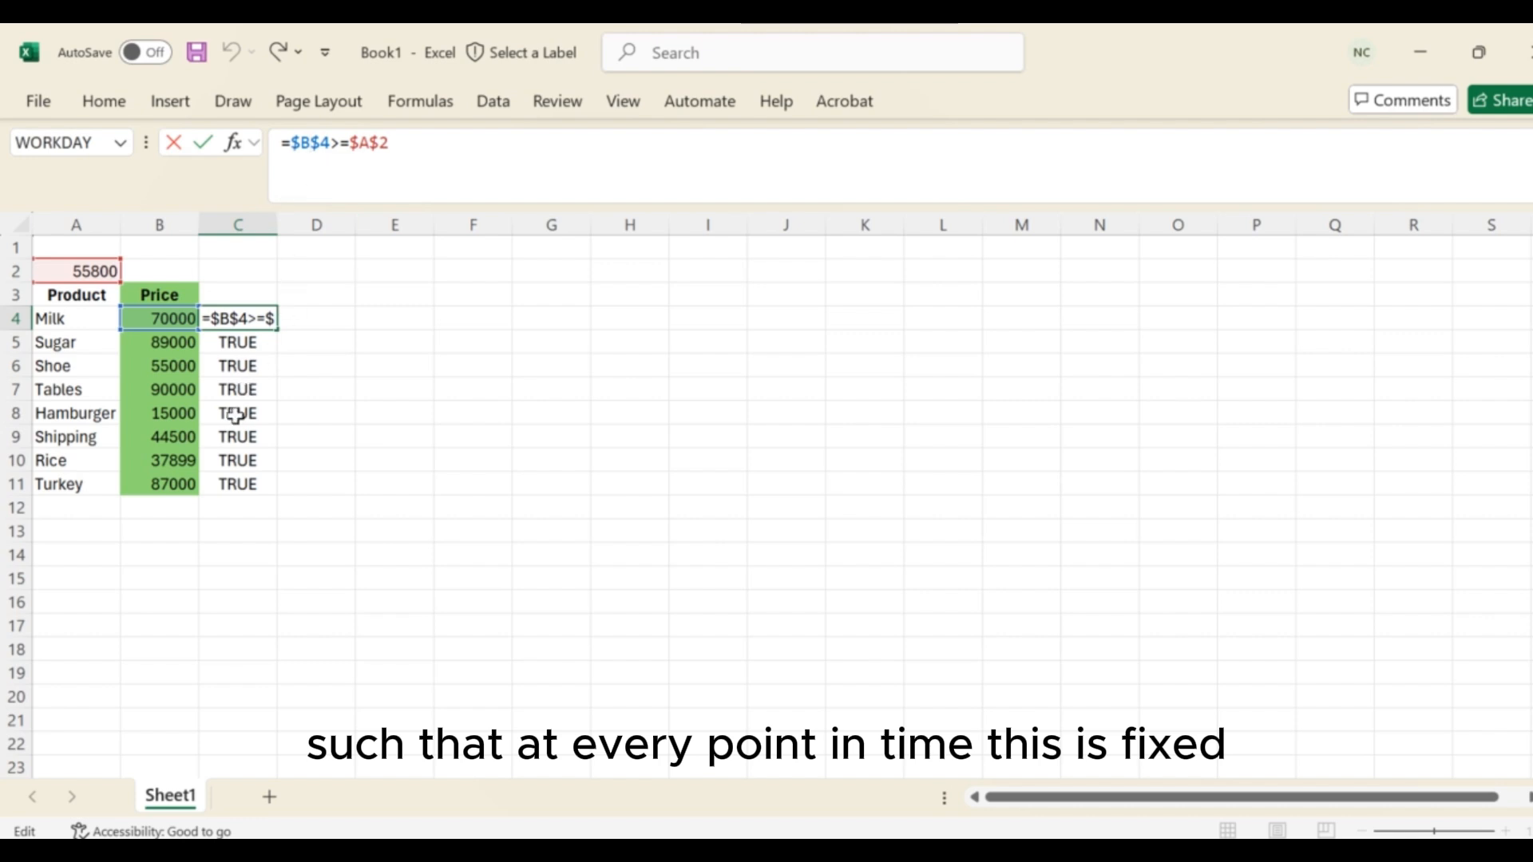
pyautogui.press('Return')
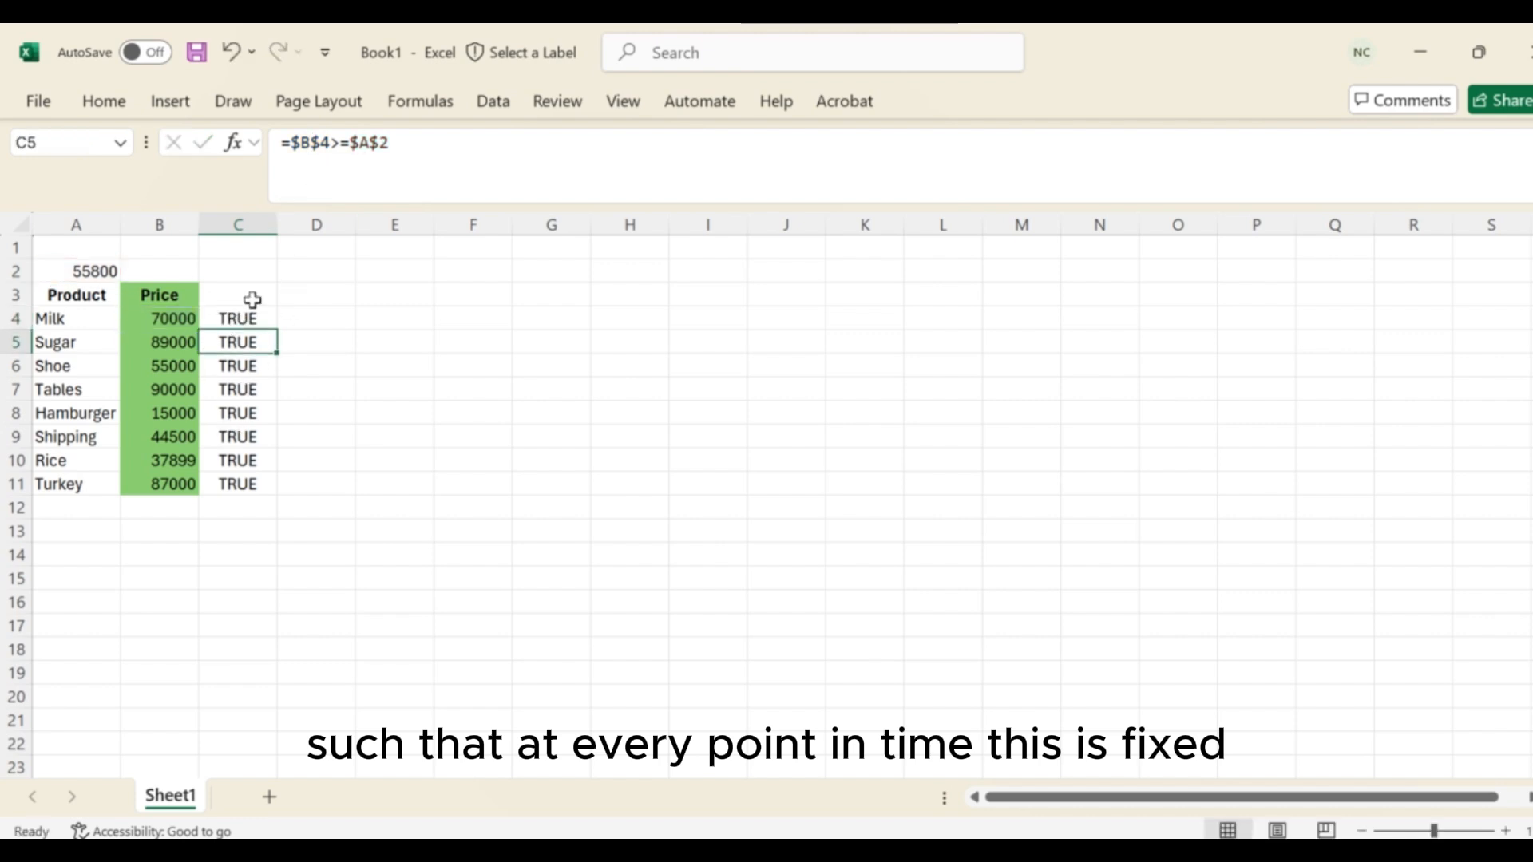
# Step: Remove the row lock from the B4 reference in C4 so the formula reads =$B4>=$A$2
pyautogui.click(256, 318)
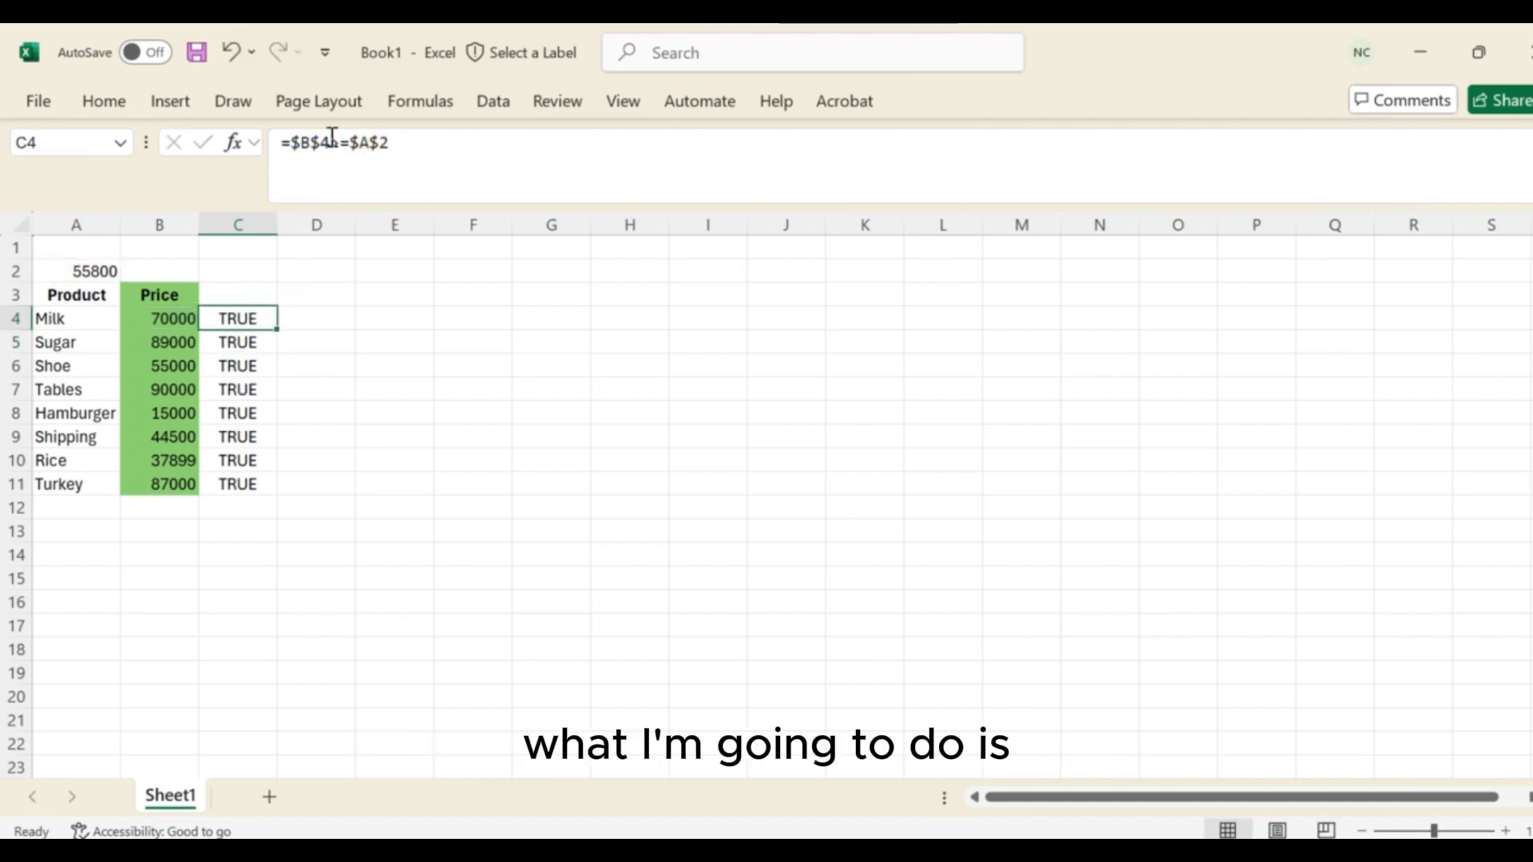
pyautogui.click(325, 142)
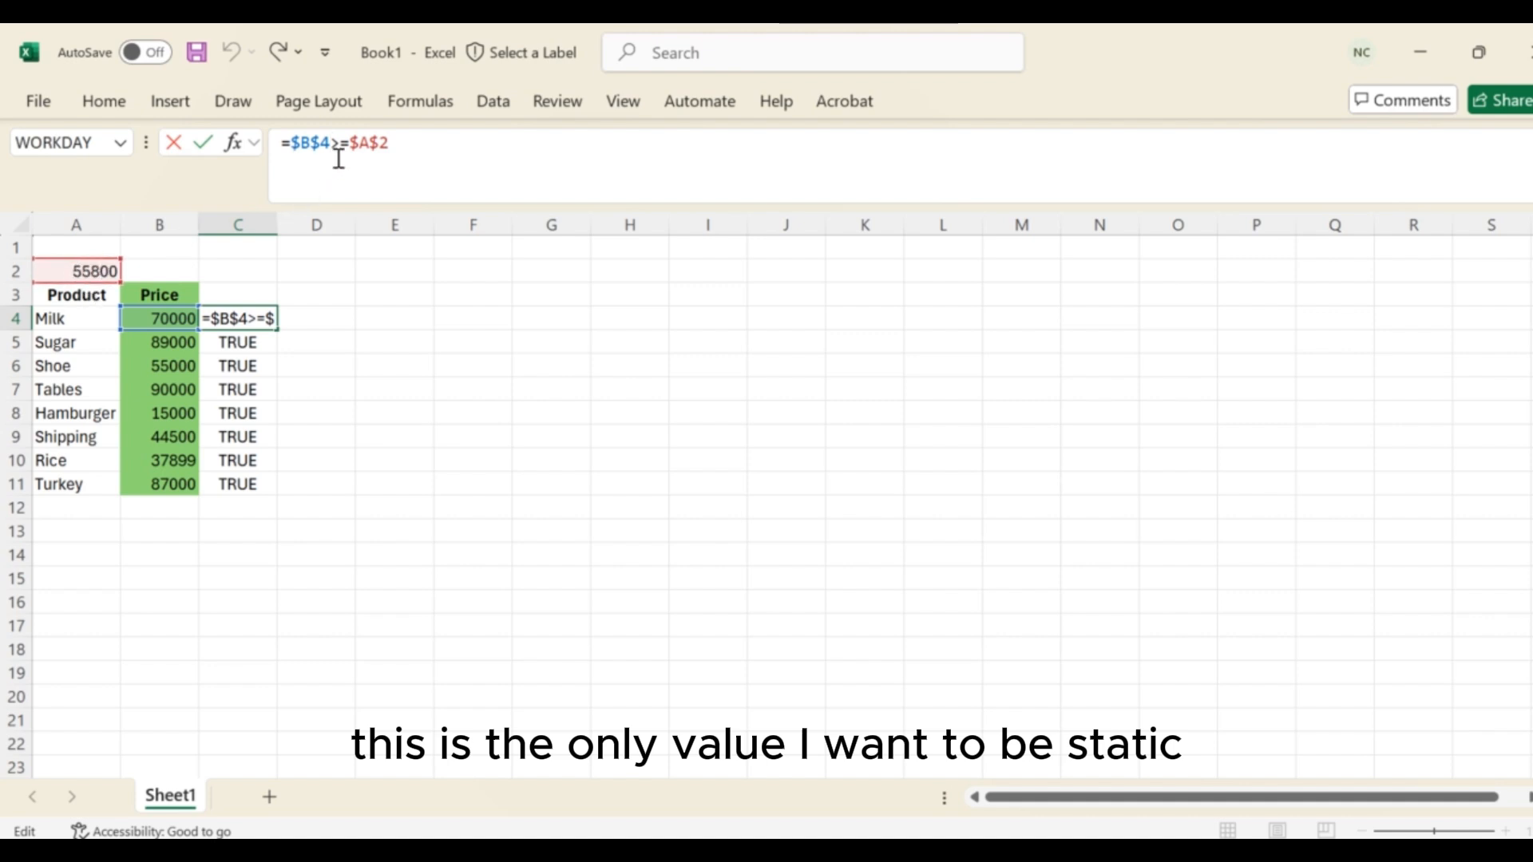
pyautogui.click(394, 143)
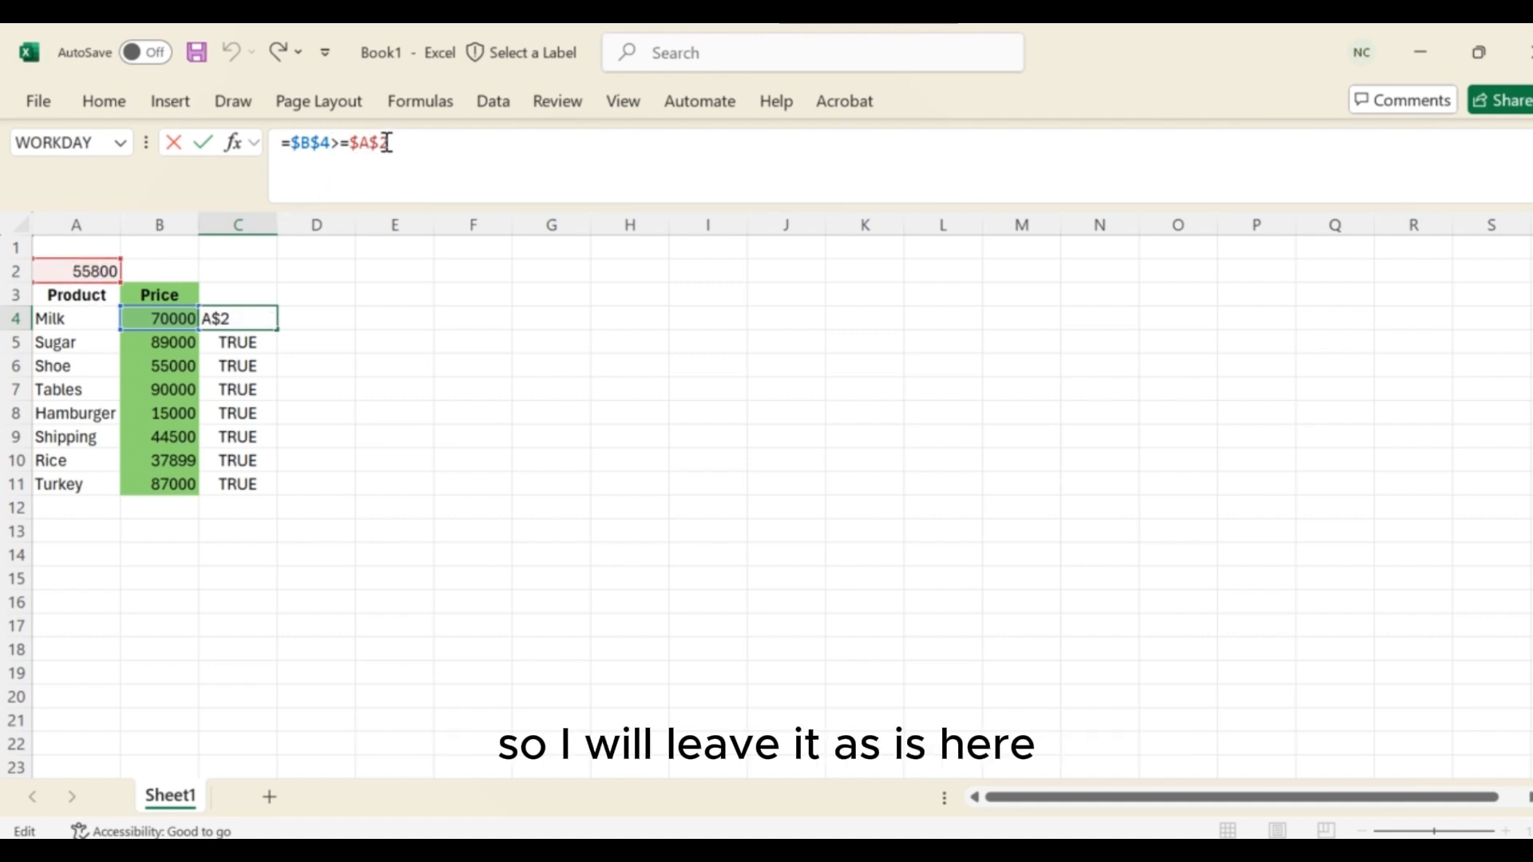
pyautogui.click(304, 150)
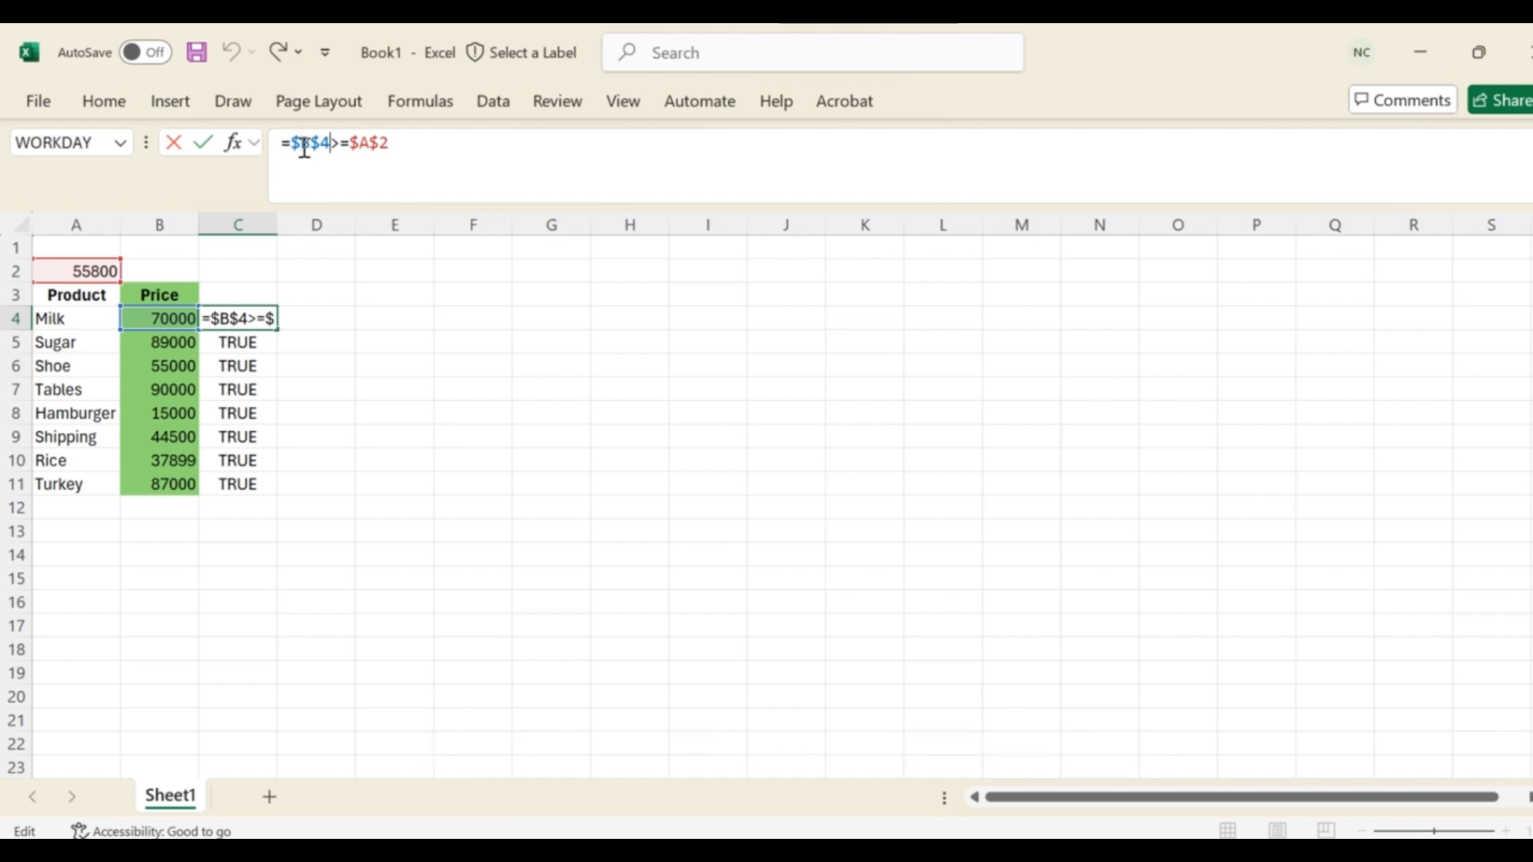
pyautogui.click(308, 148)
pyautogui.press('Delete')
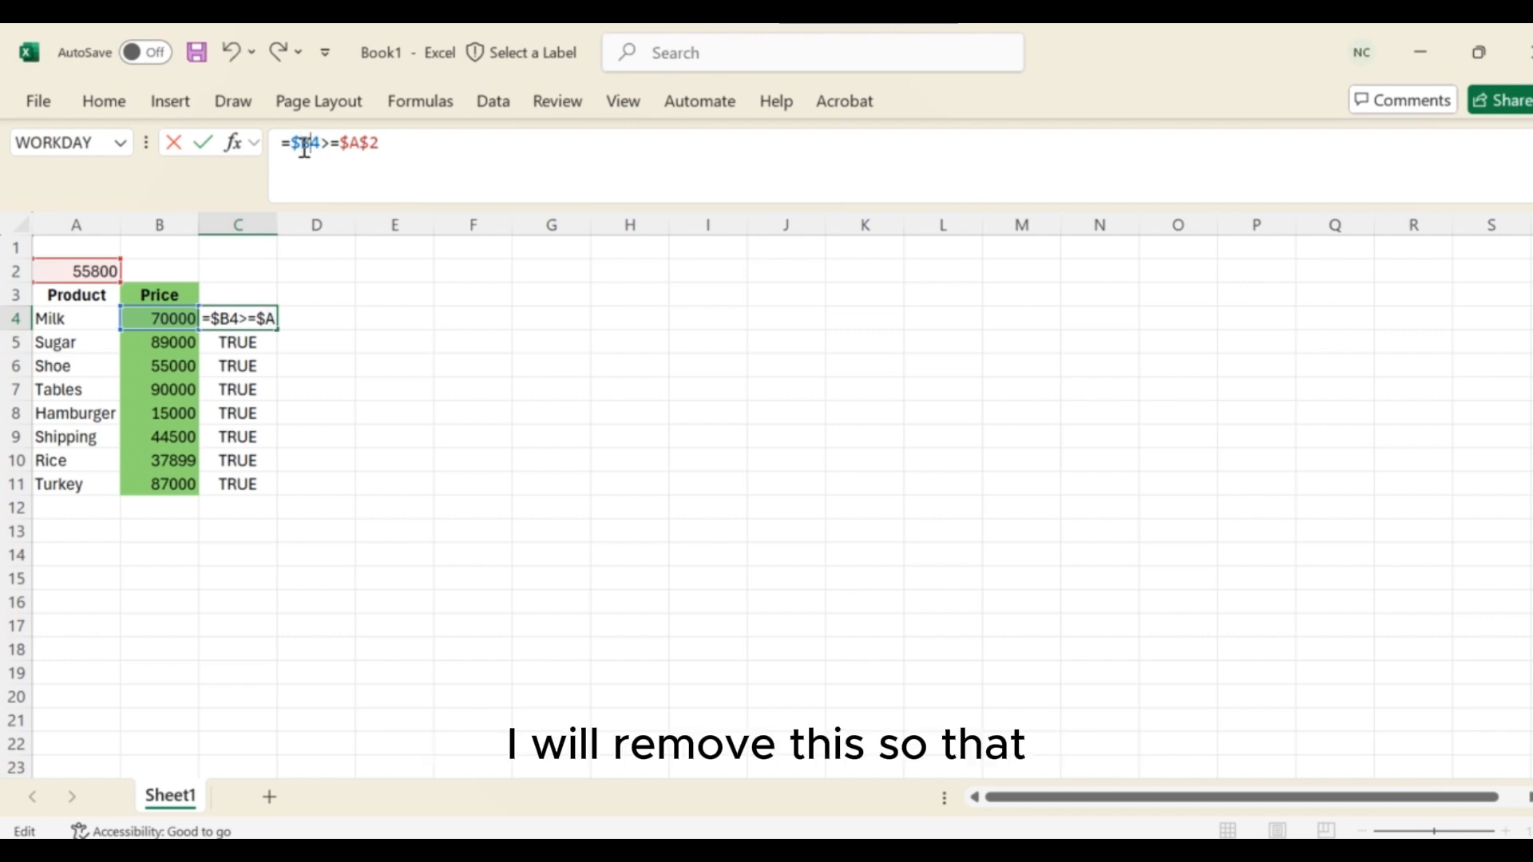
pyautogui.click(438, 144)
pyautogui.press('Return')
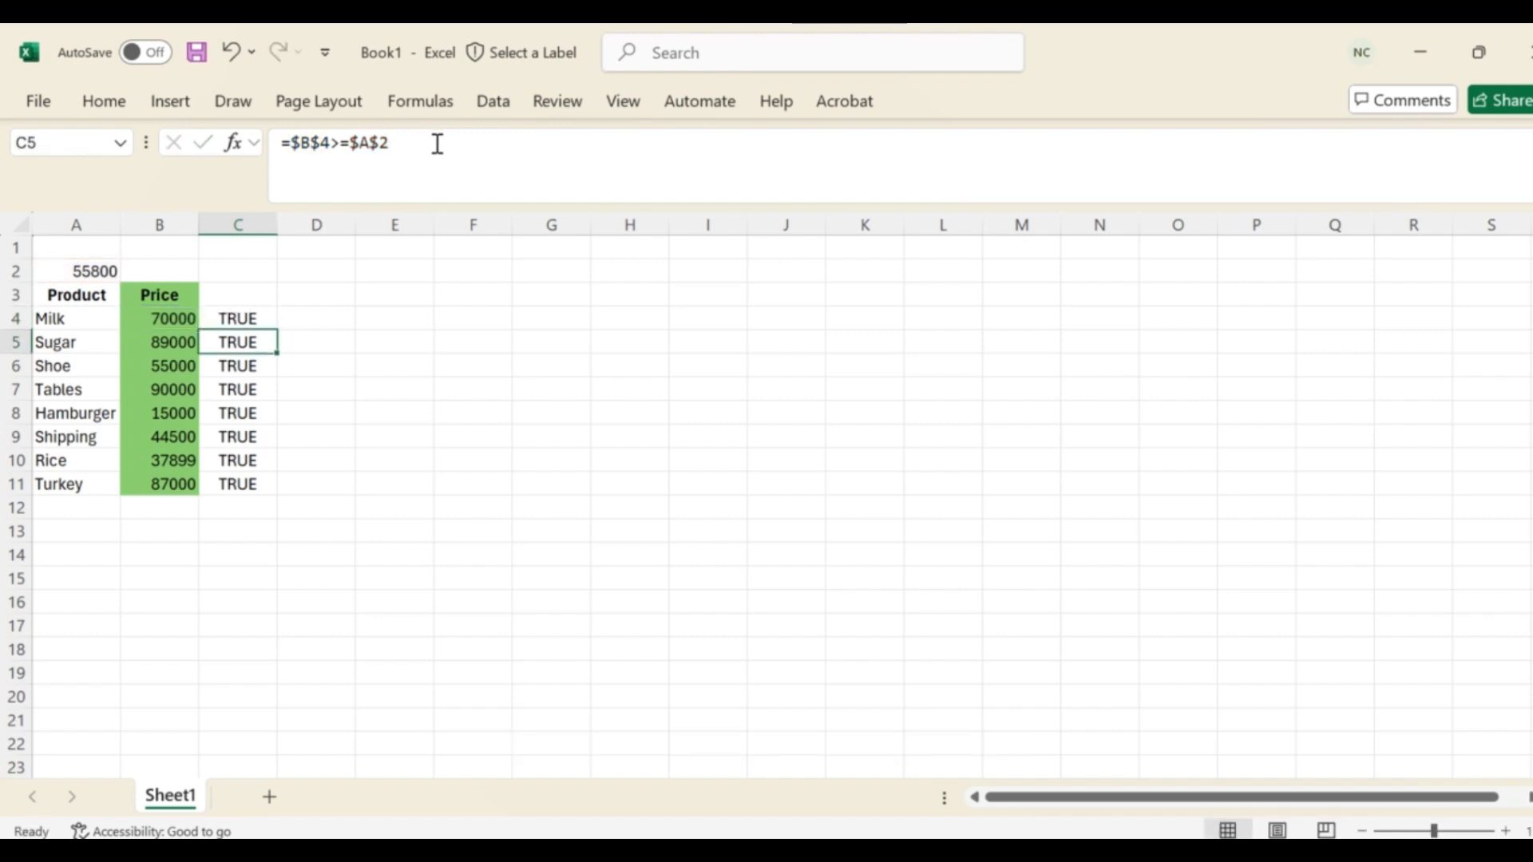
# Step: Fill C4's edited formula down to C11 and check the results in C6, C8, C9 and C10
pyautogui.click(238, 315)
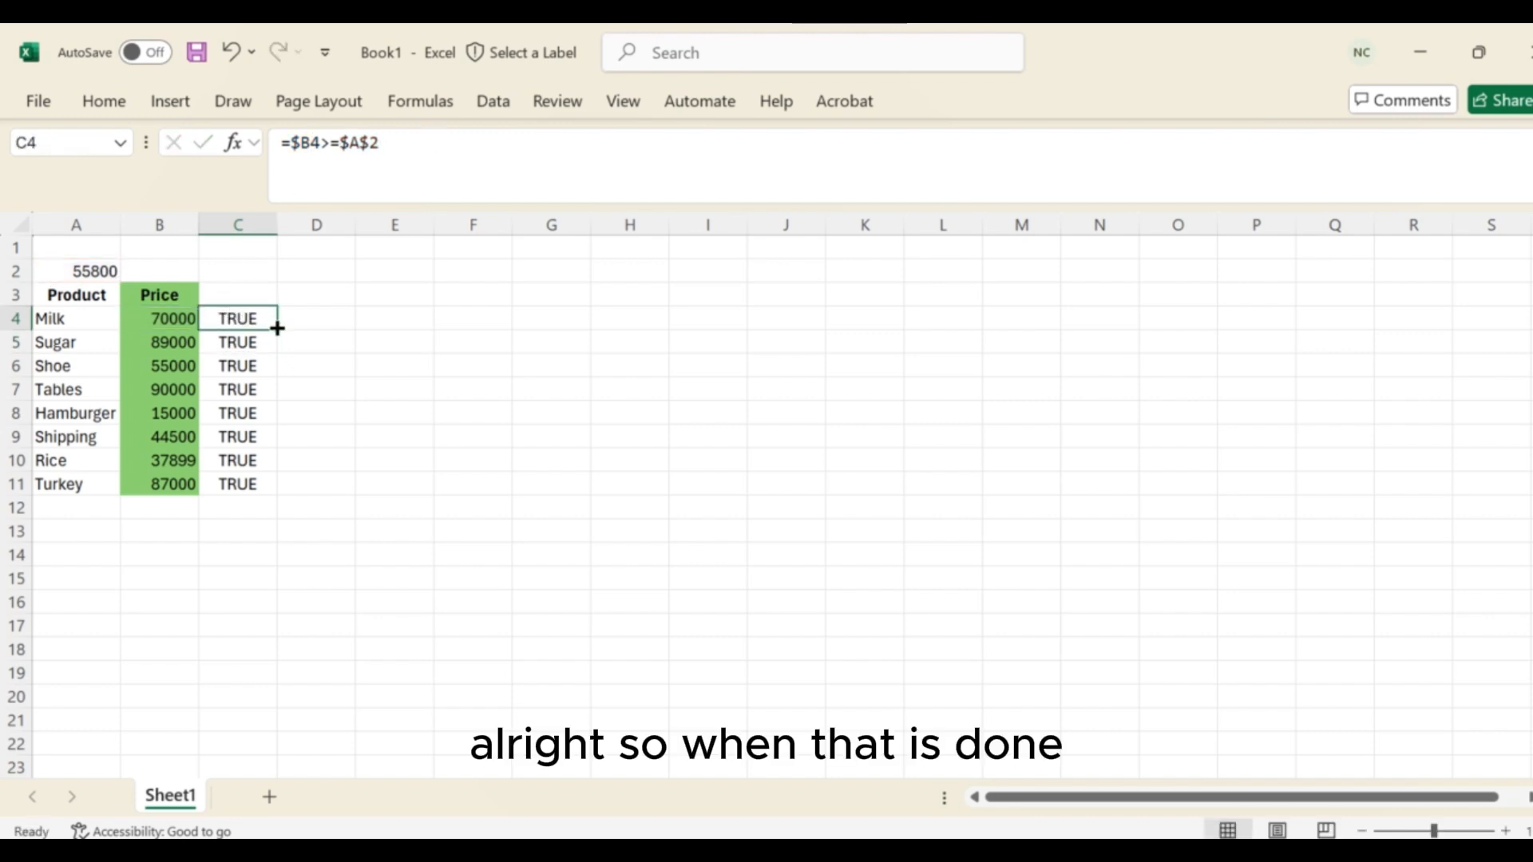
pyautogui.doubleClick(276, 328)
pyautogui.click(236, 365)
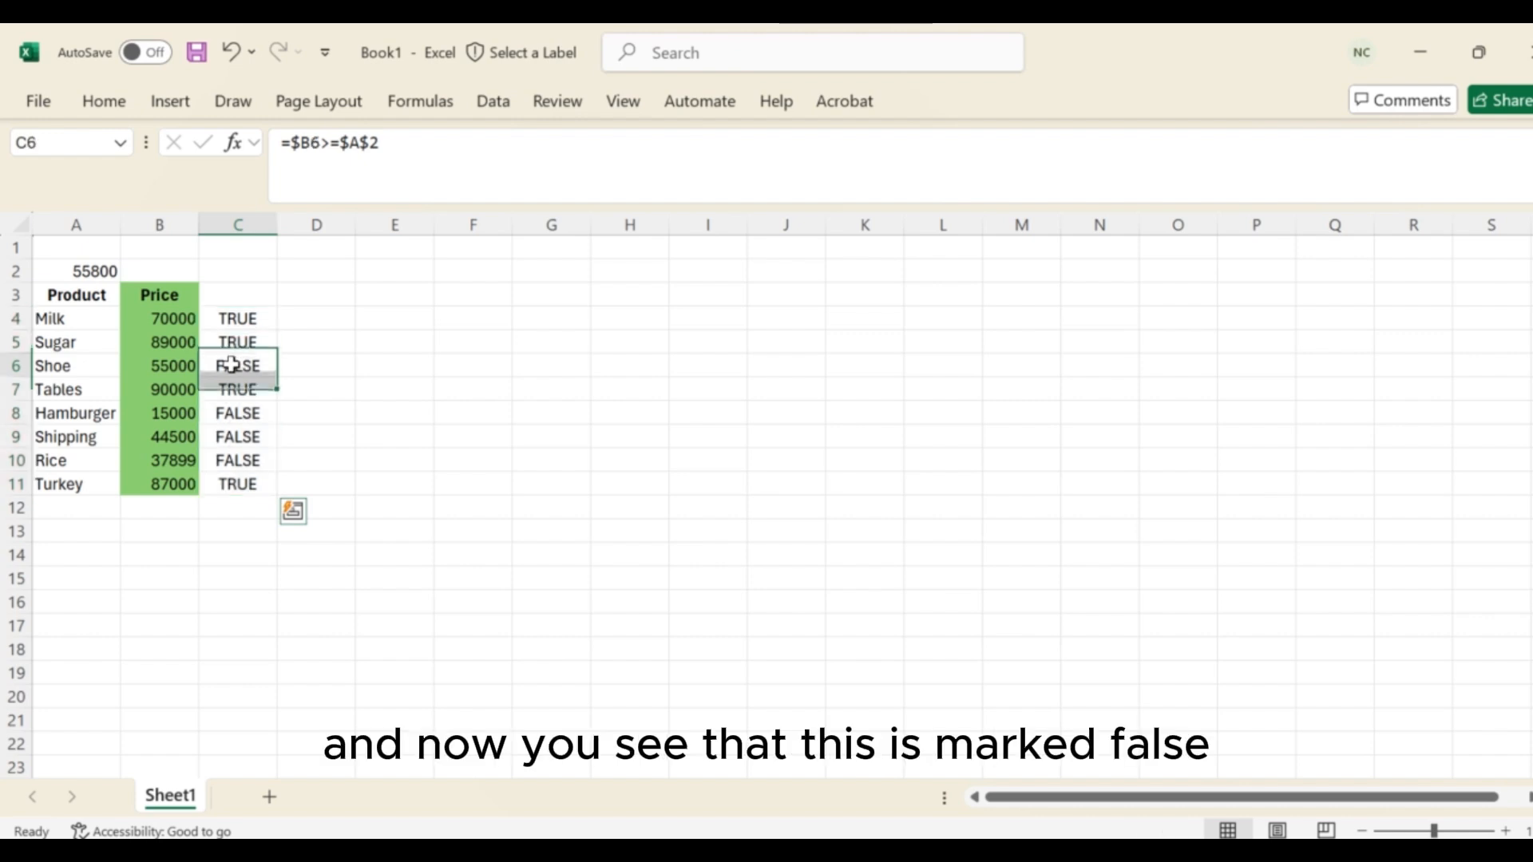
pyautogui.click(250, 410)
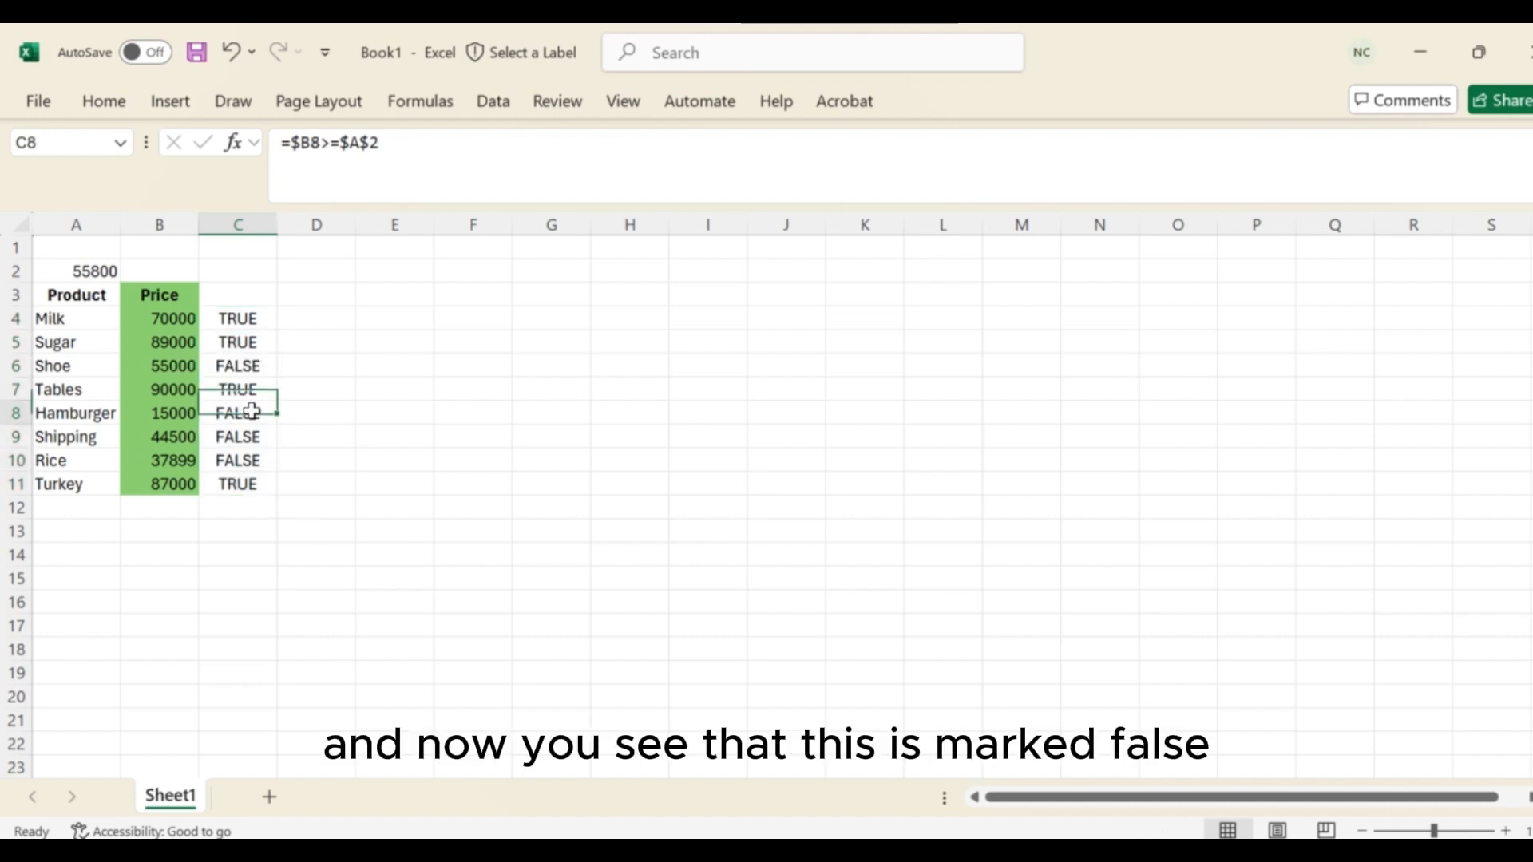
pyautogui.click(254, 437)
pyautogui.click(256, 456)
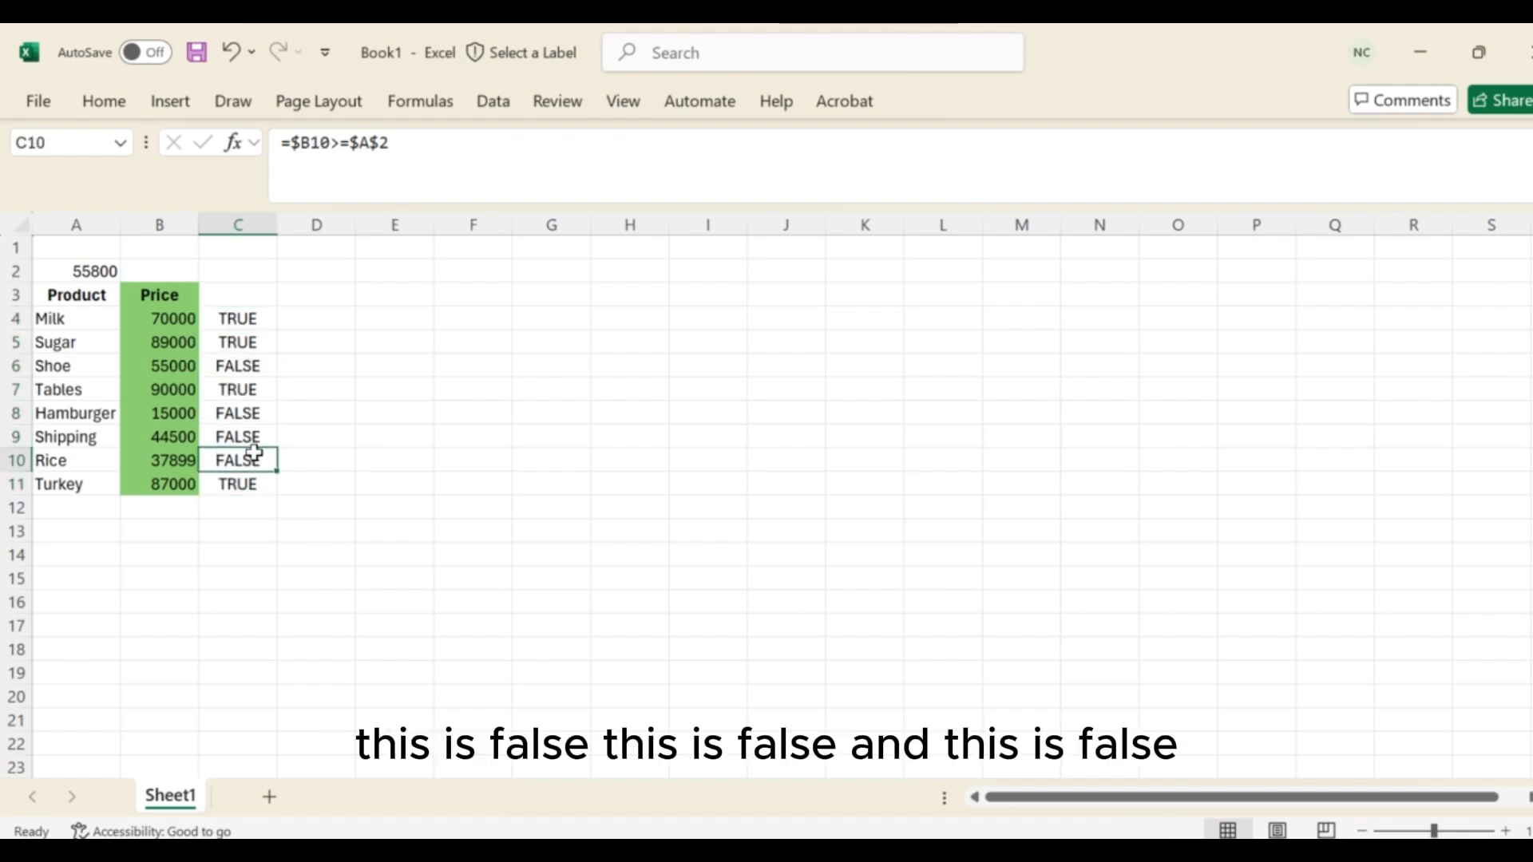
# Step: Start a formula-based conditional formatting rule for prices B4 to B11 with the formula =$B4>=$A$2
pyautogui.click(237, 318)
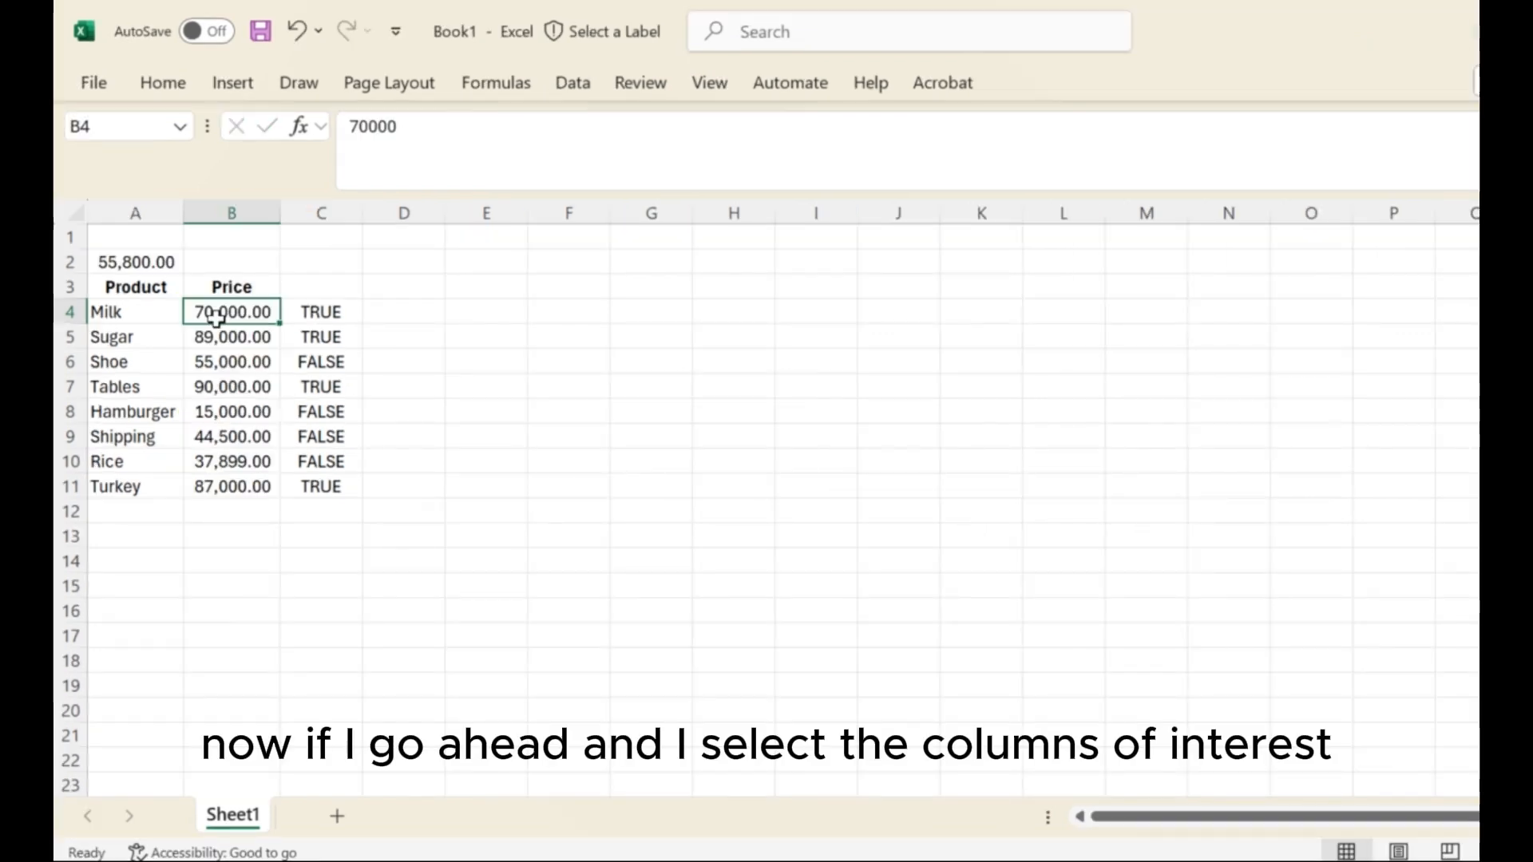
pyautogui.hotkey('ctrl', 'shift', 'Down')
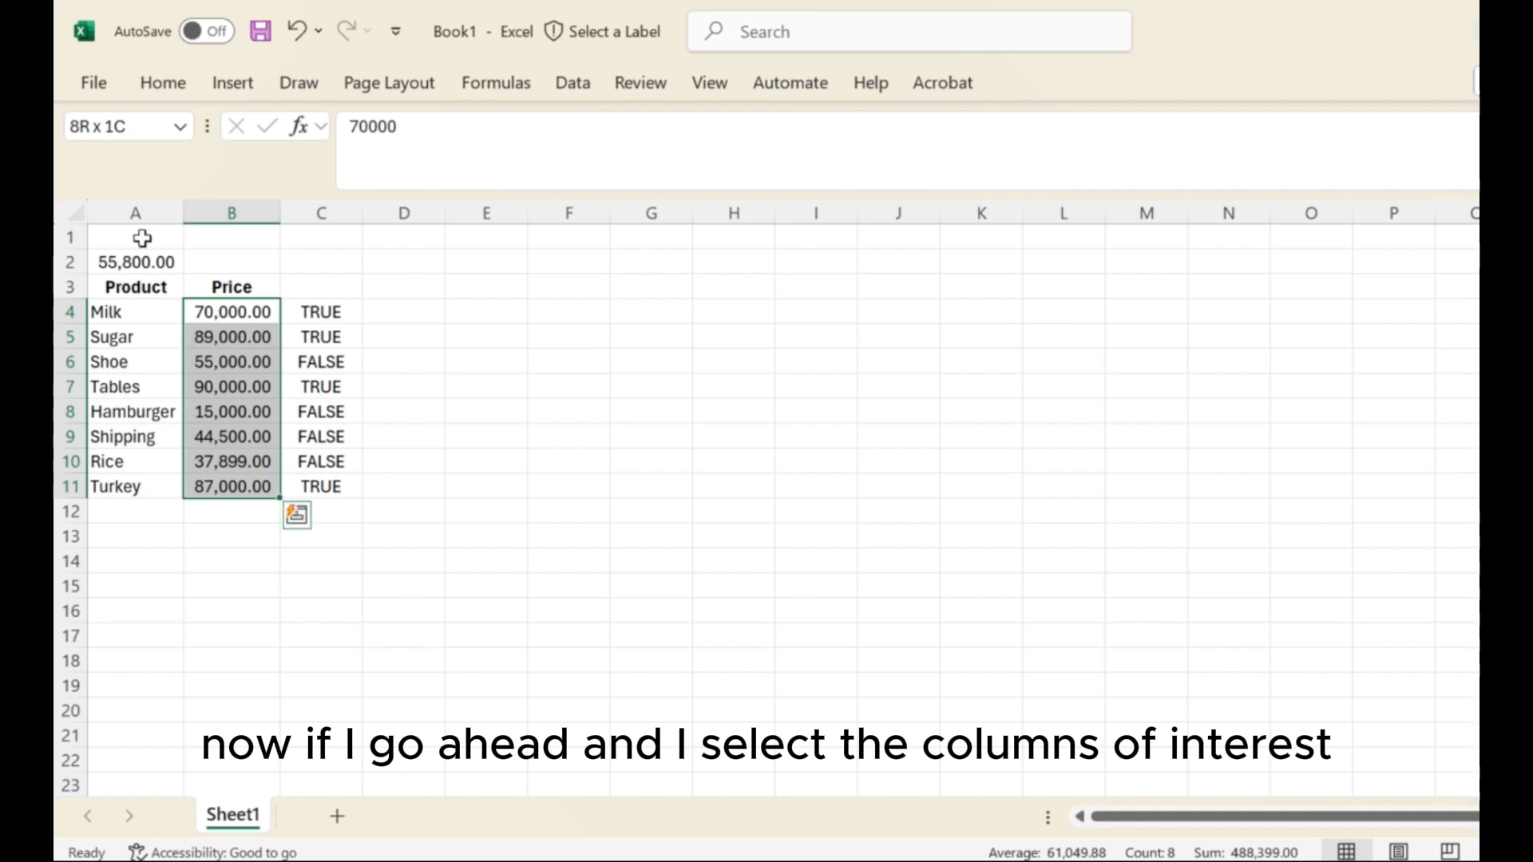
pyautogui.click(163, 84)
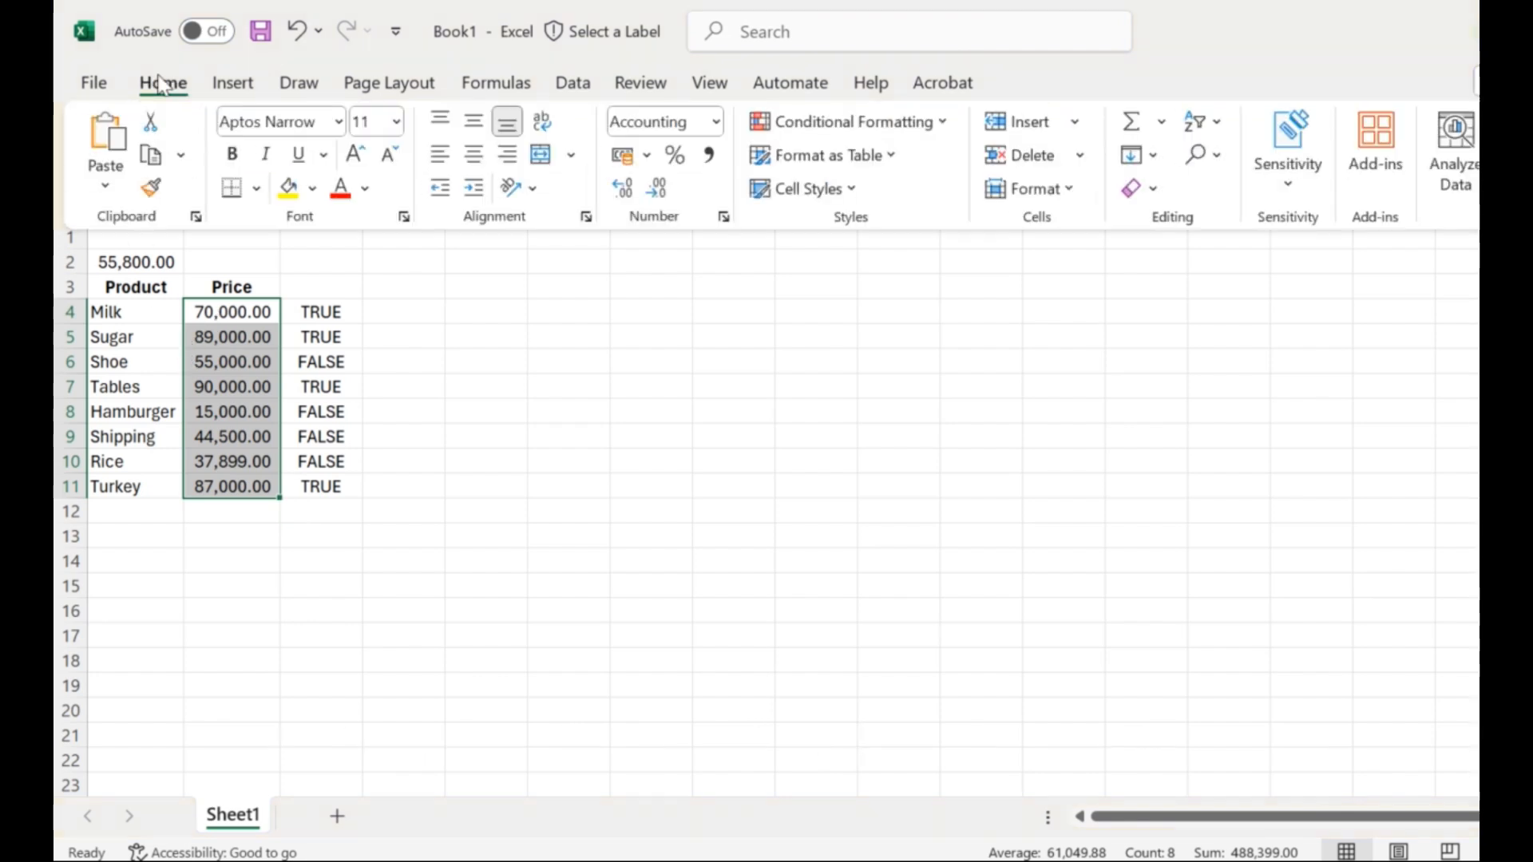
pyautogui.click(813, 131)
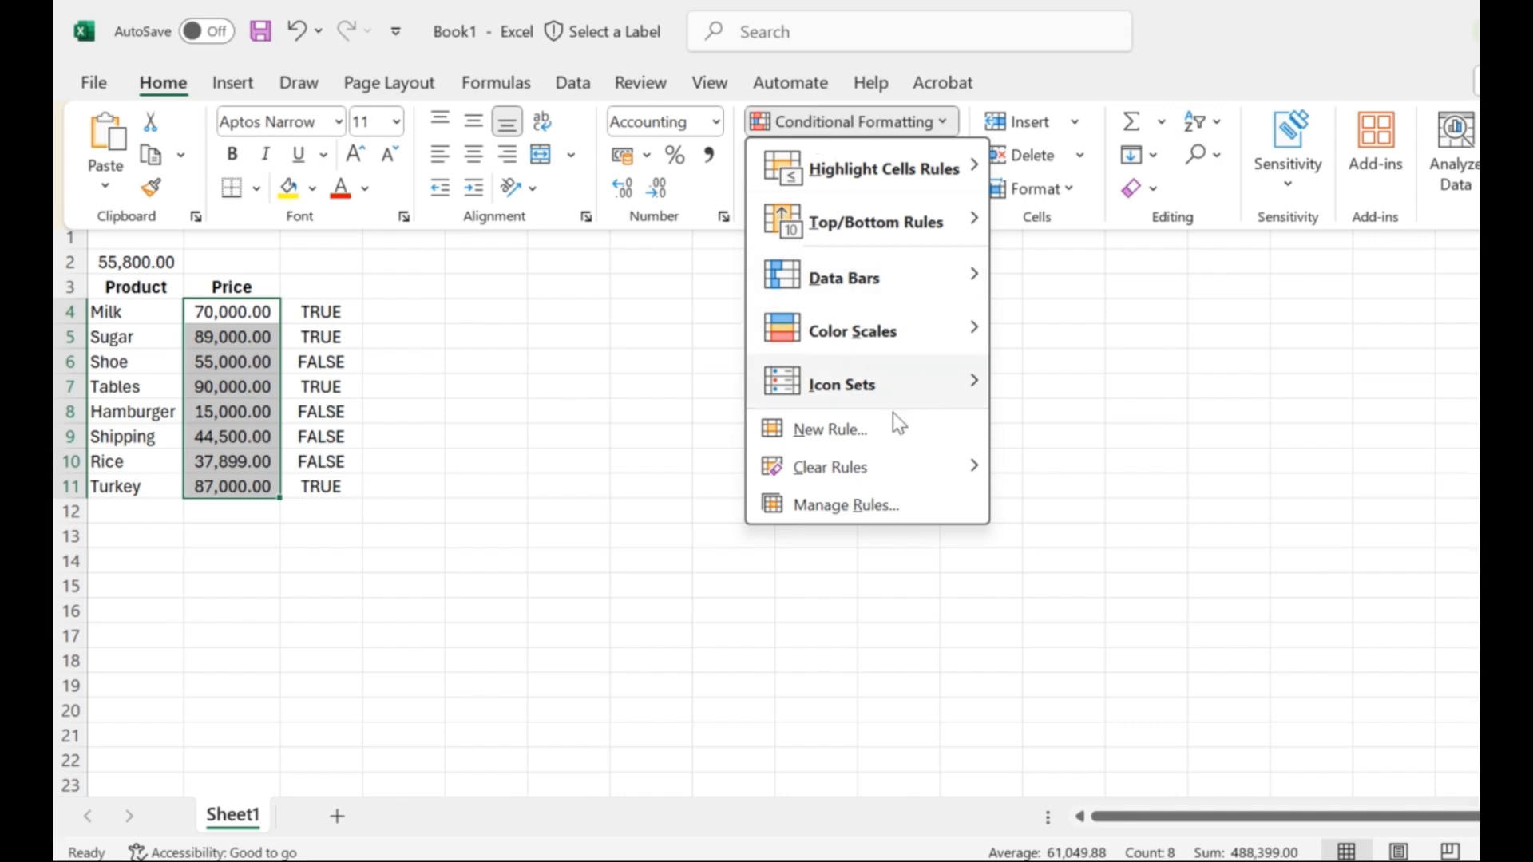
pyautogui.click(827, 442)
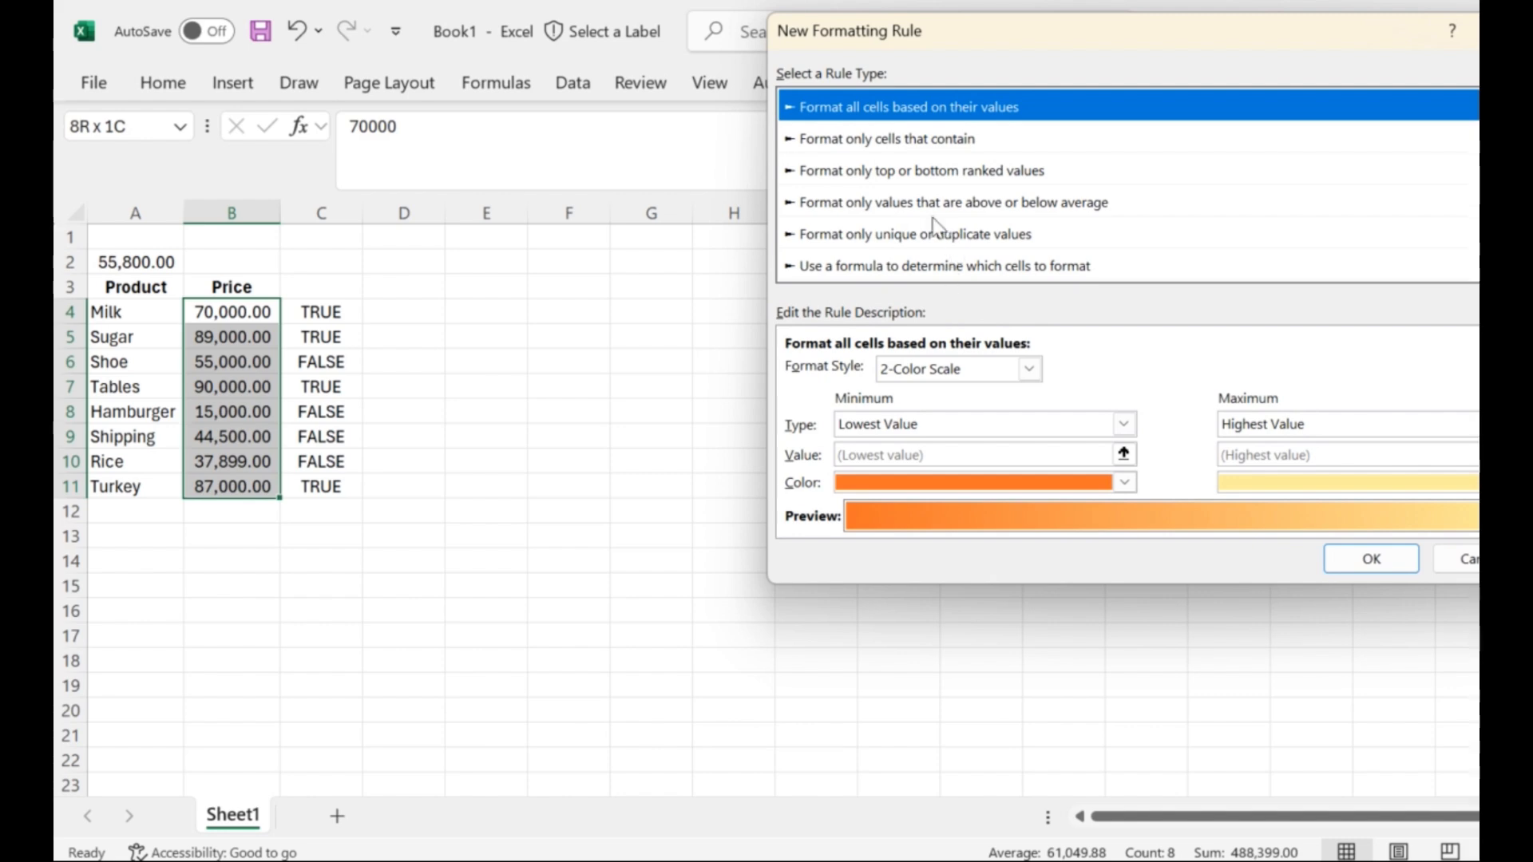
pyautogui.click(925, 266)
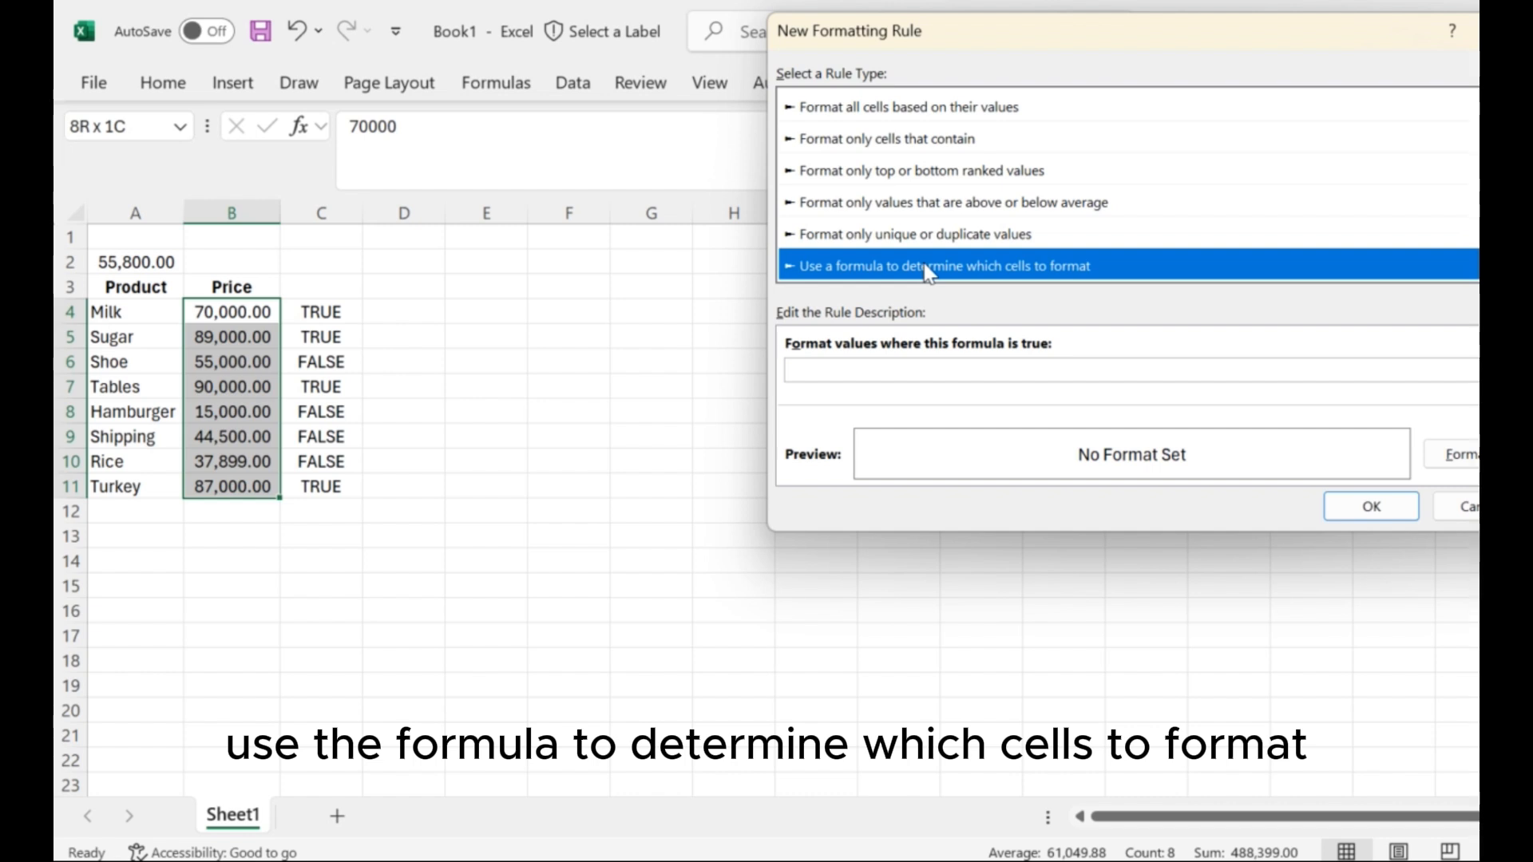
pyautogui.click(950, 372)
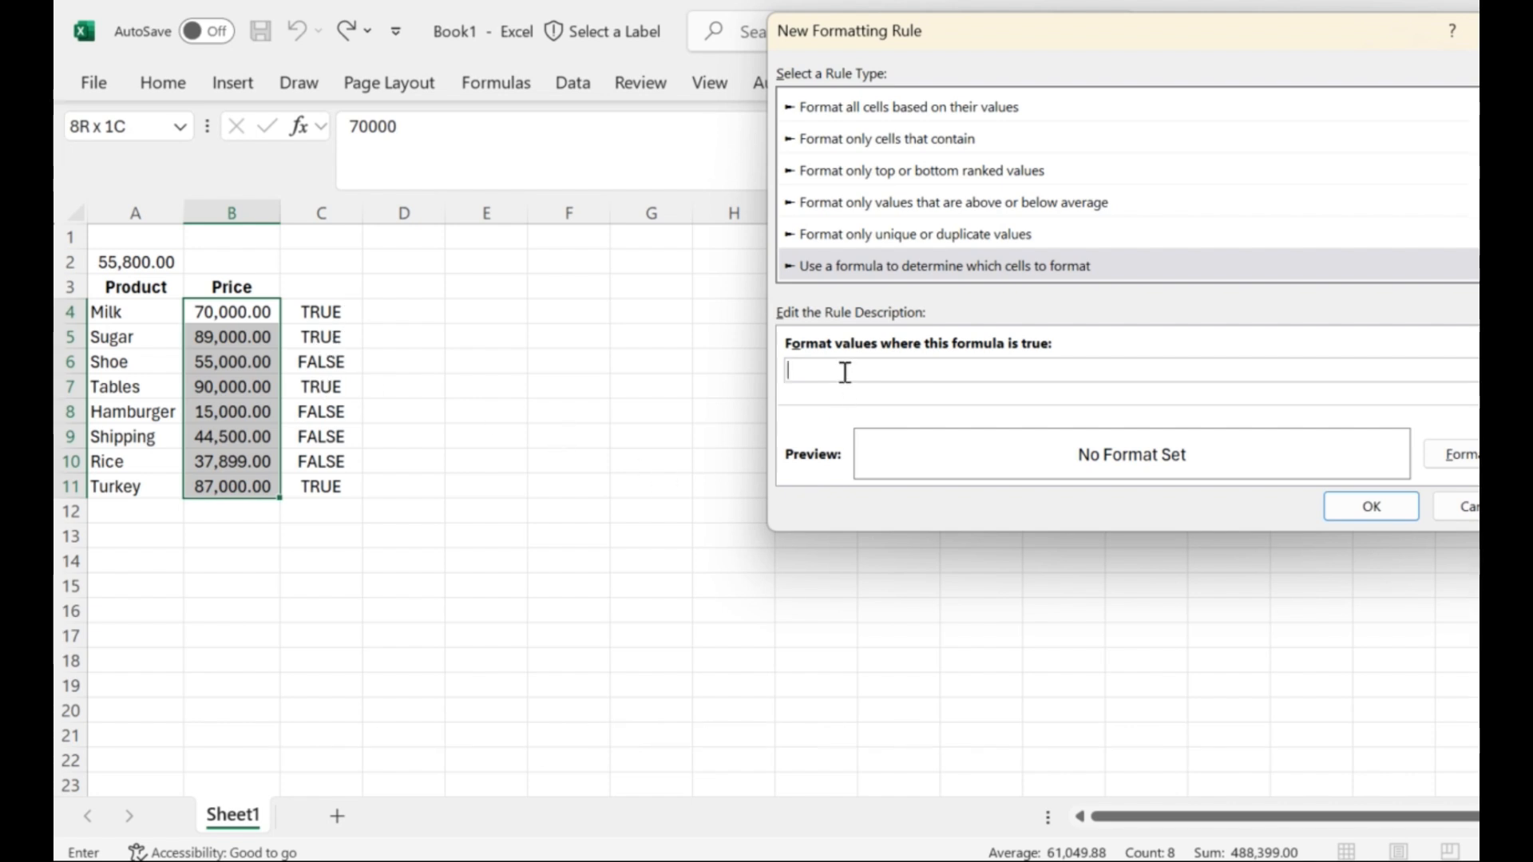
pyautogui.write('=$B4>=$A$2')
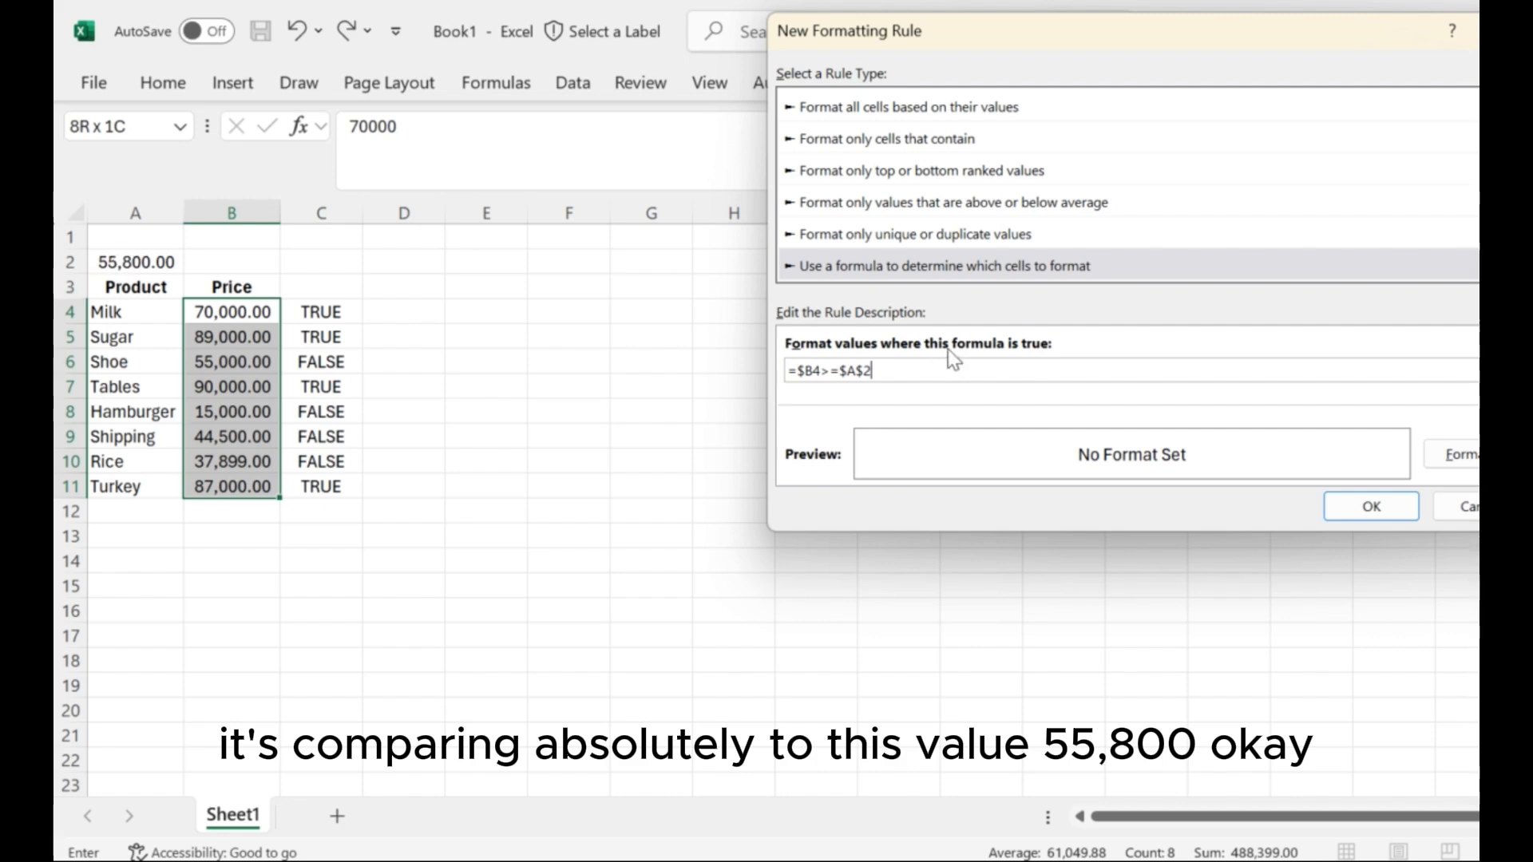
# Step: Give the new formatting rule a green background fill from the standard colours
pyautogui.click(1461, 453)
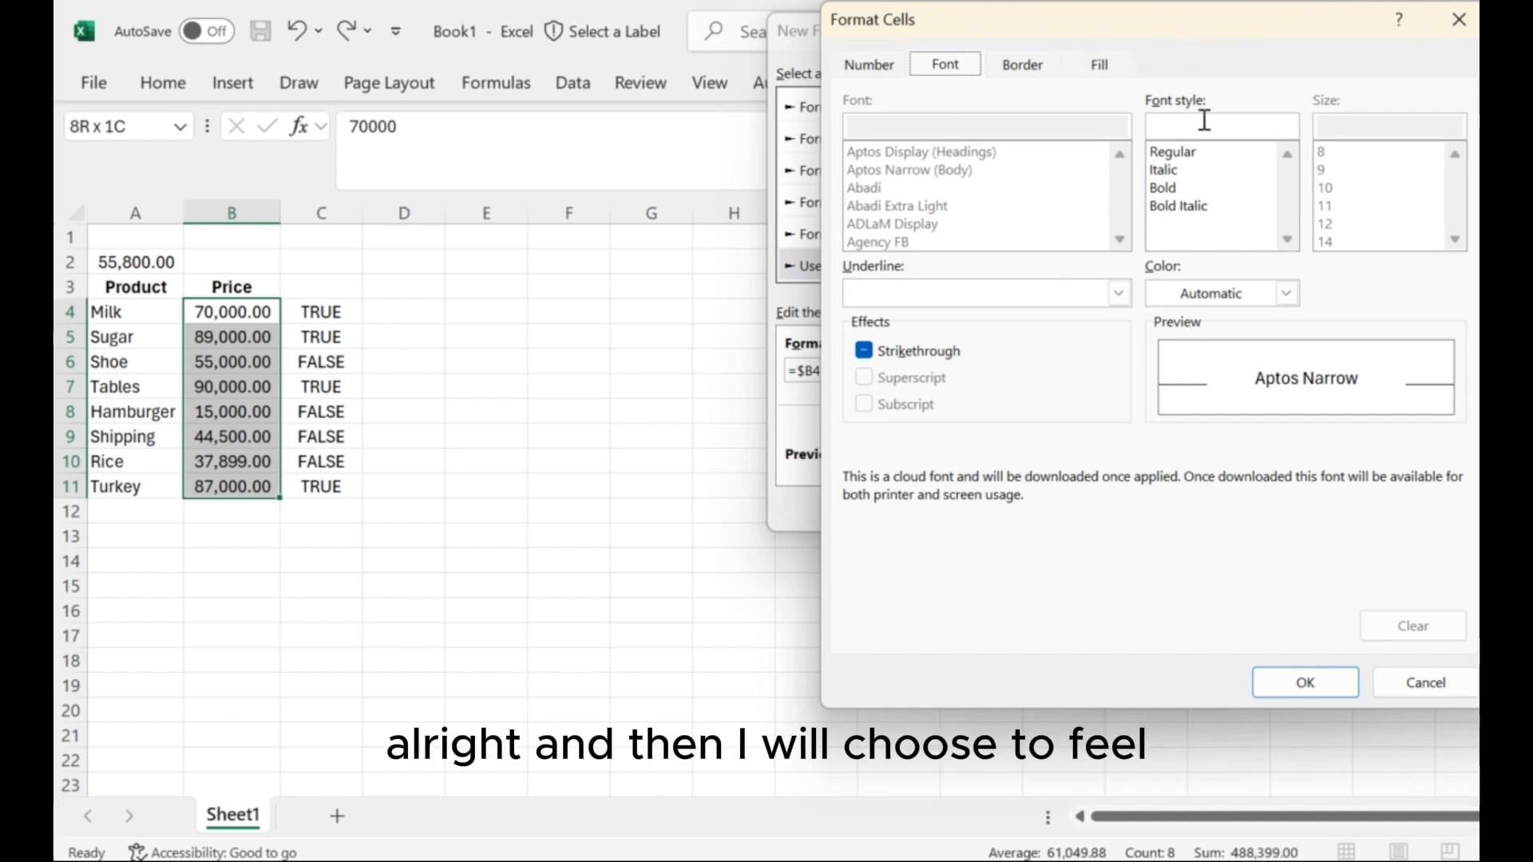
pyautogui.click(1099, 64)
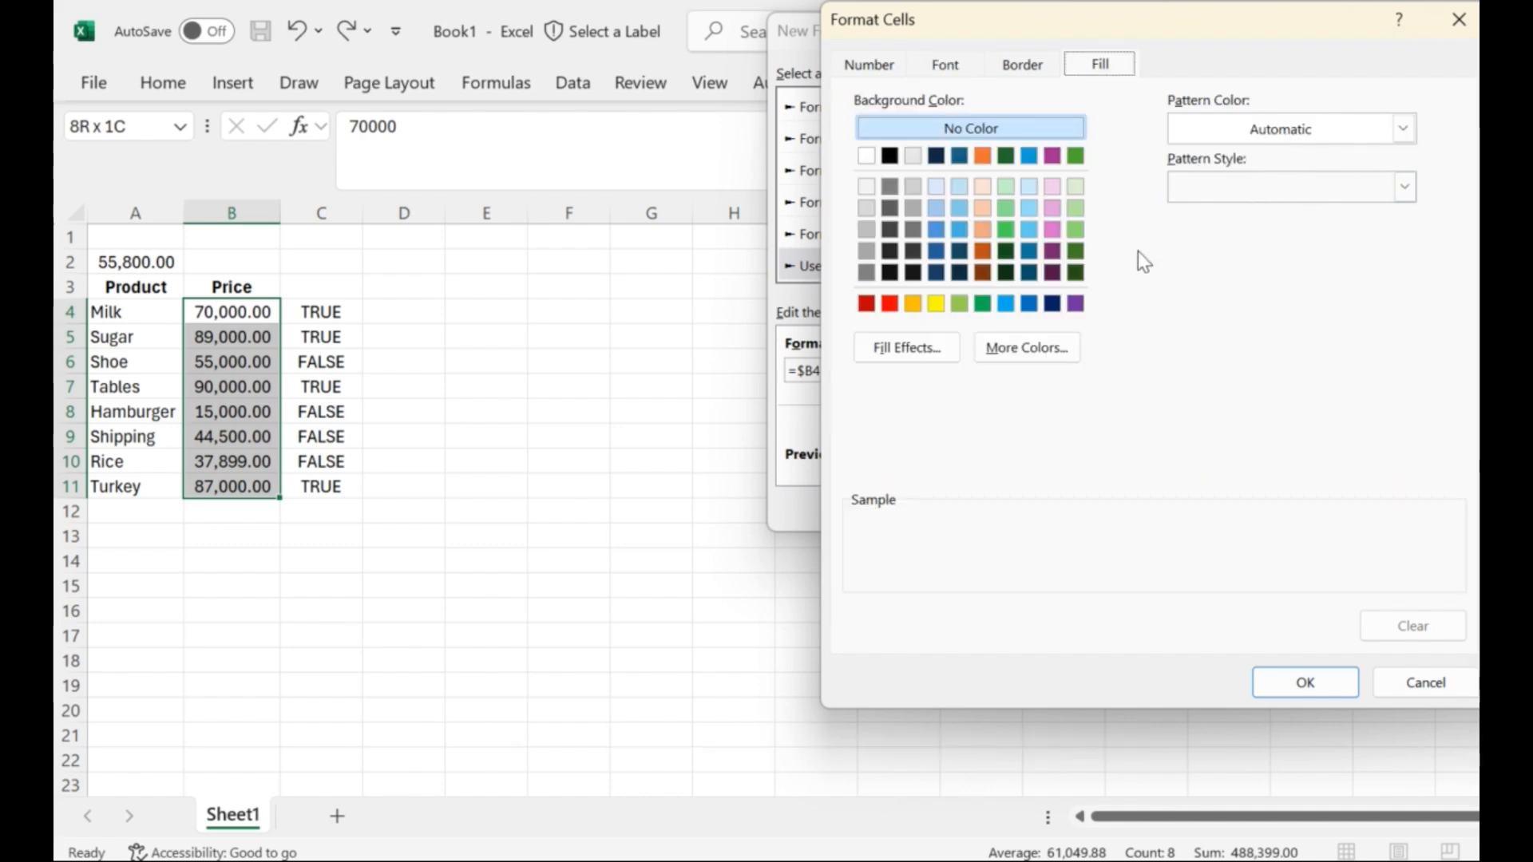
pyautogui.click(982, 304)
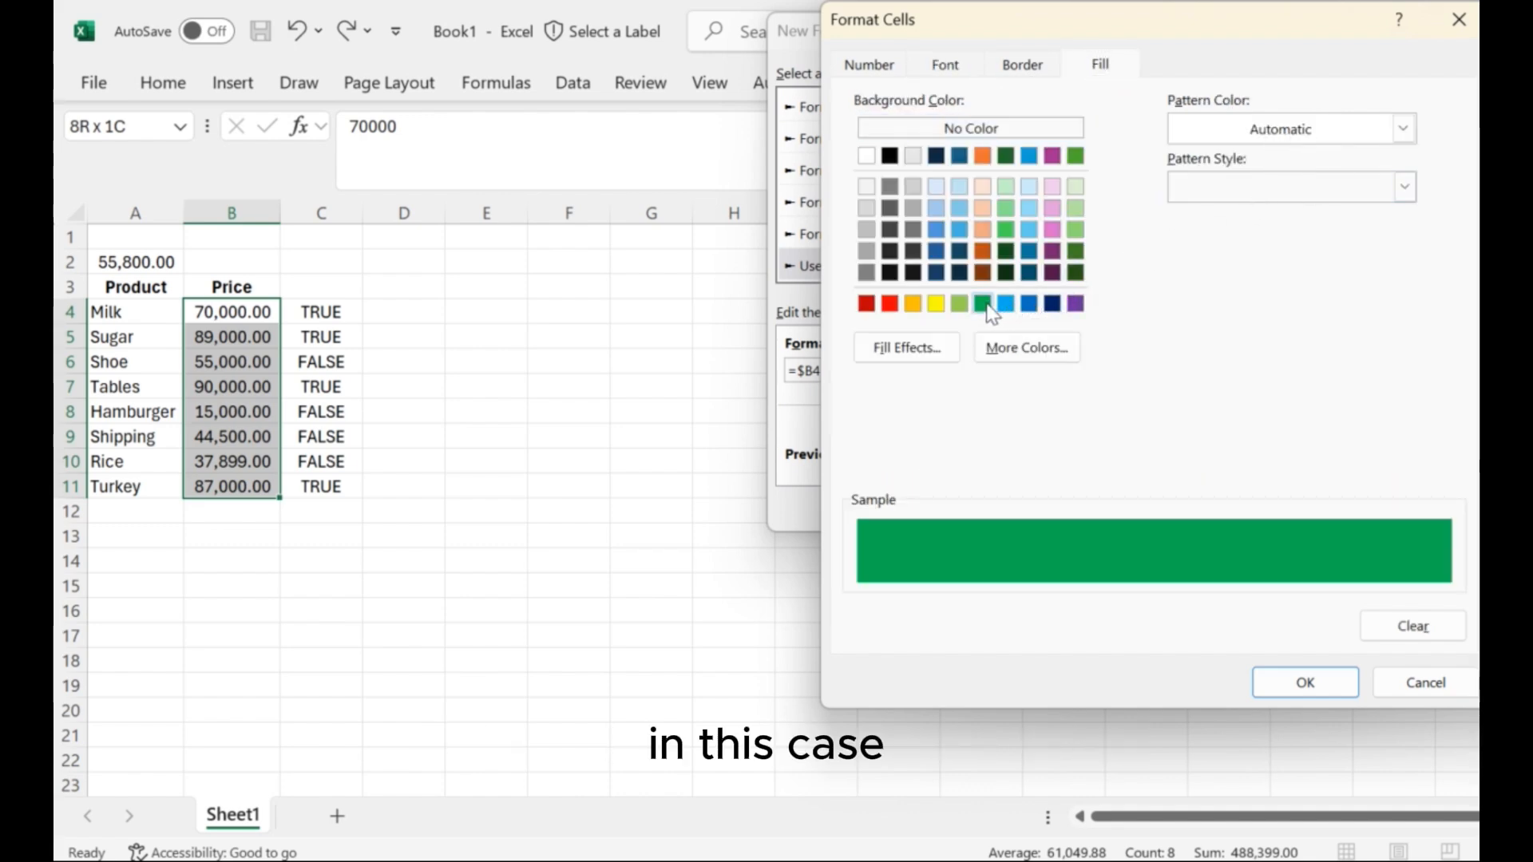
# Step: Set the rule's font to bold white and apply the rule to prices B4 to B11
pyautogui.click(945, 66)
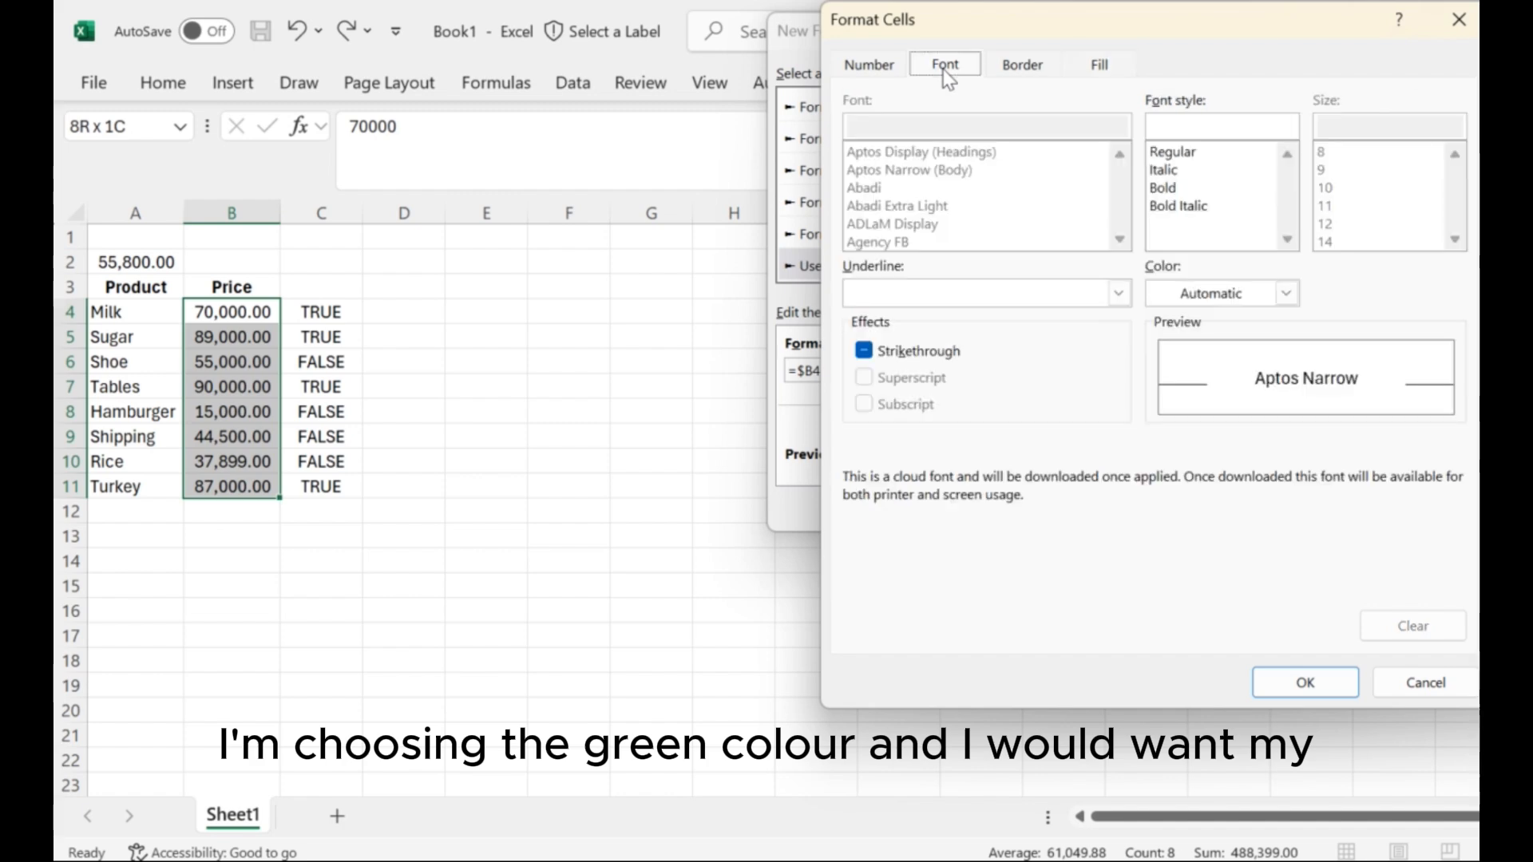
pyautogui.click(1180, 191)
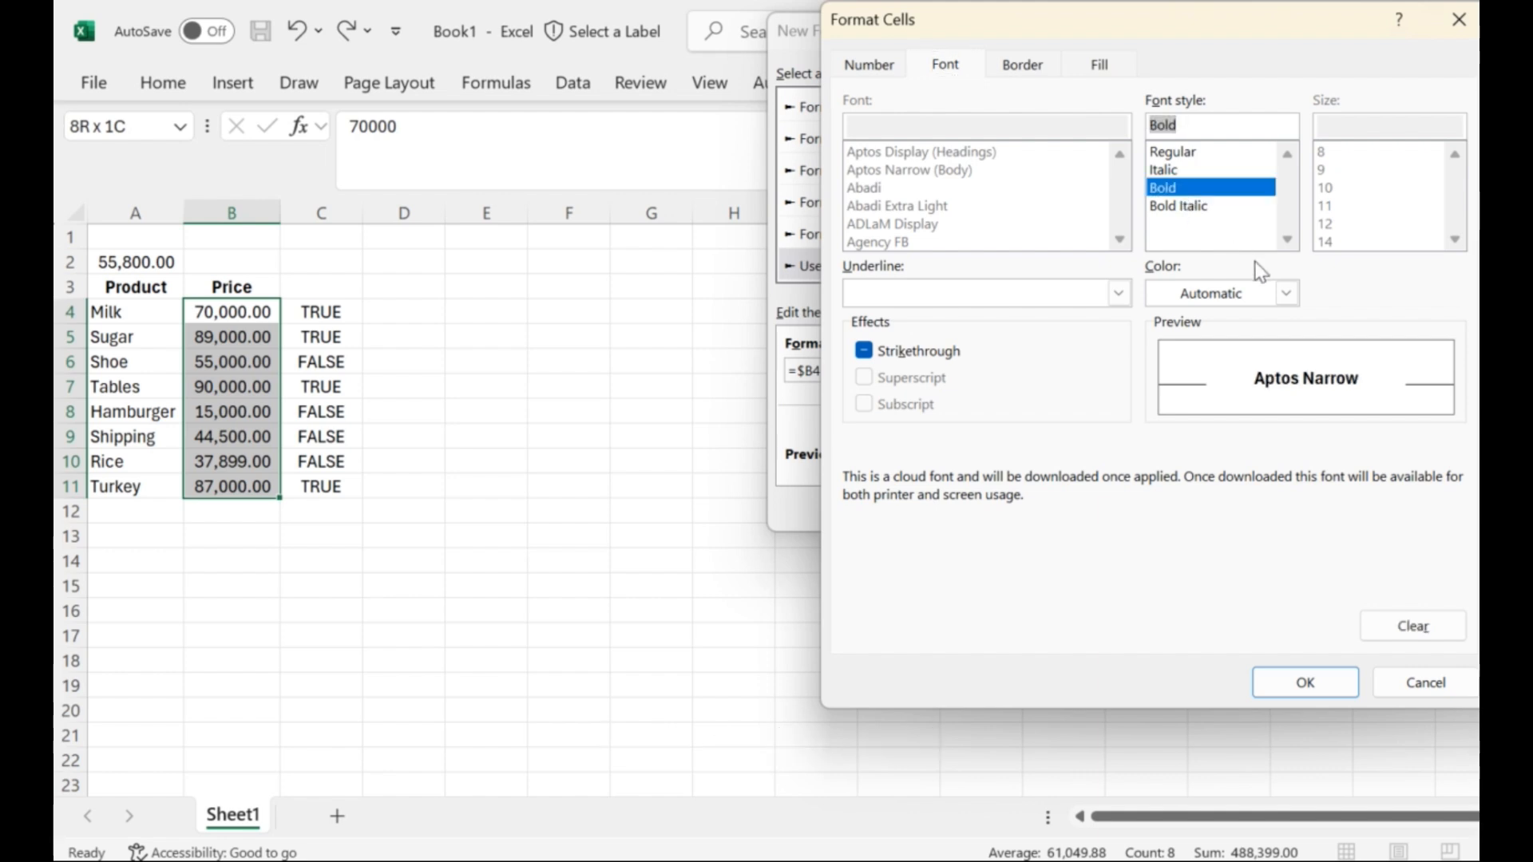
pyautogui.click(1286, 293)
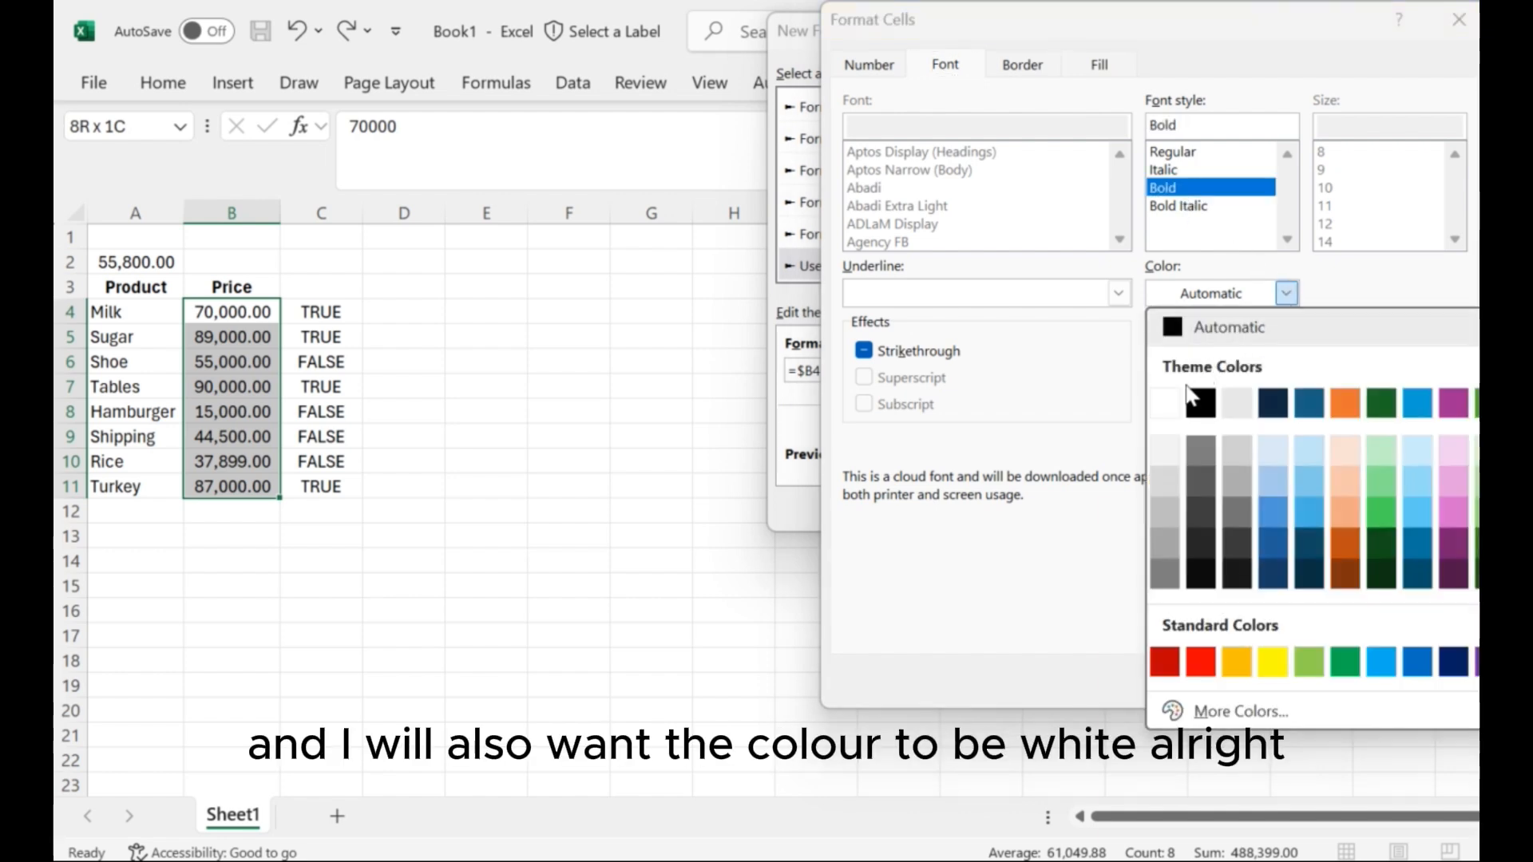
pyautogui.click(1167, 404)
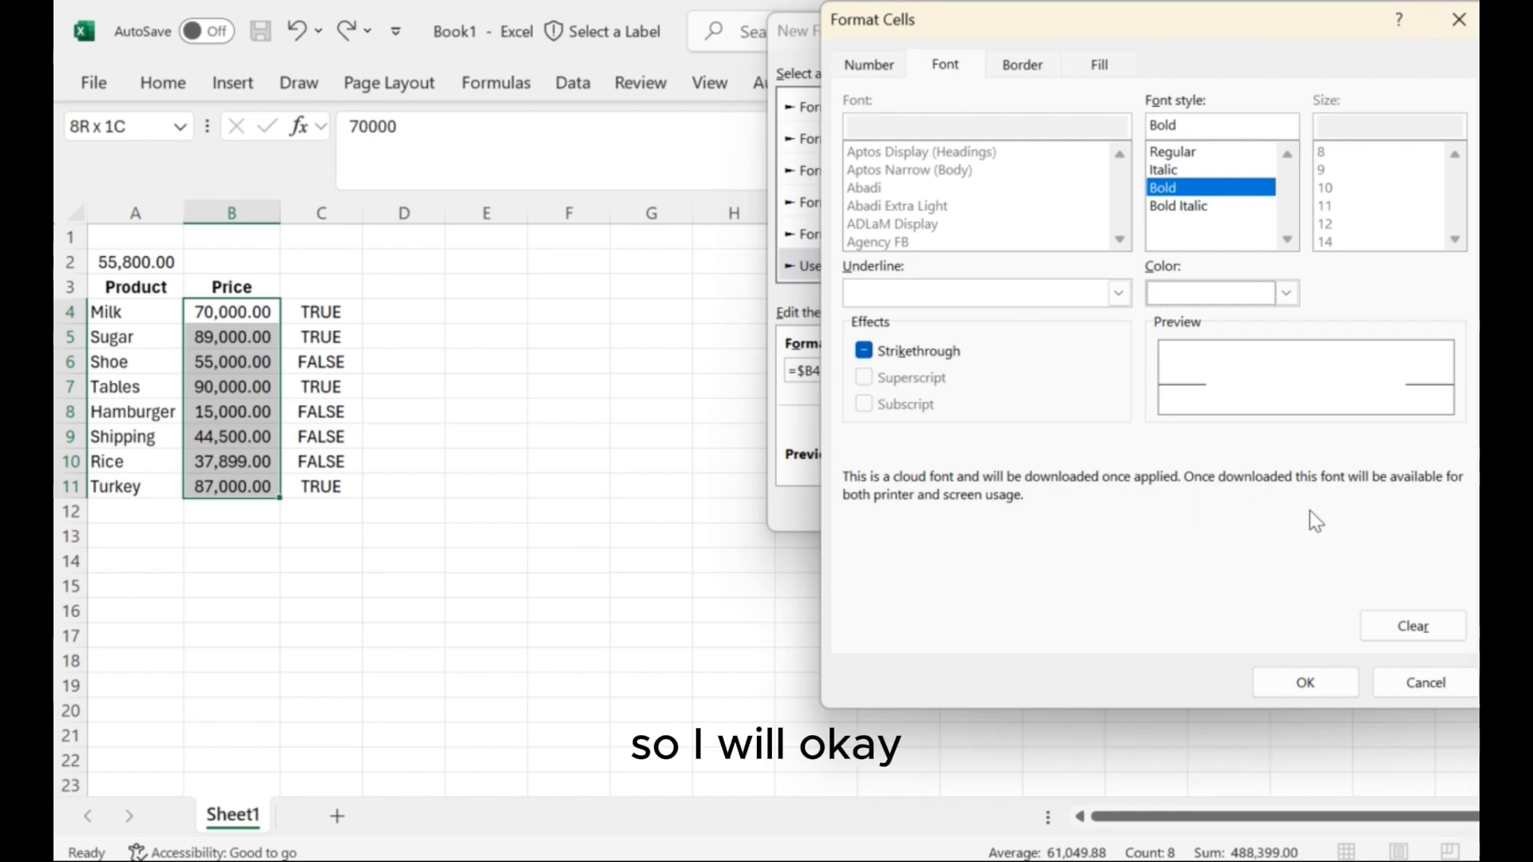
pyautogui.click(1299, 683)
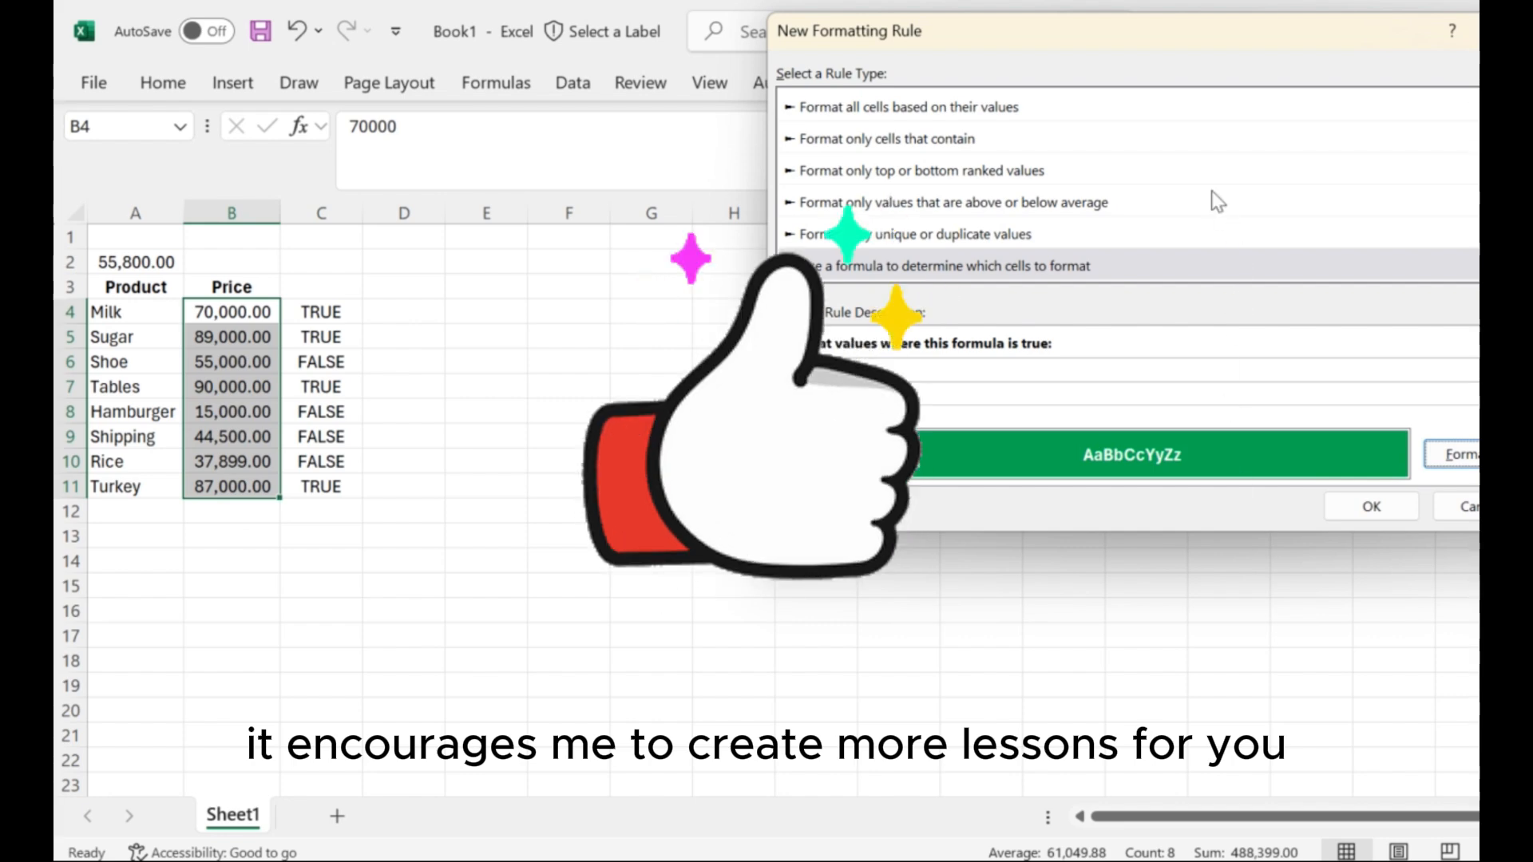
pyautogui.moveTo(1152, 35); pyautogui.dragTo(1036, 42)
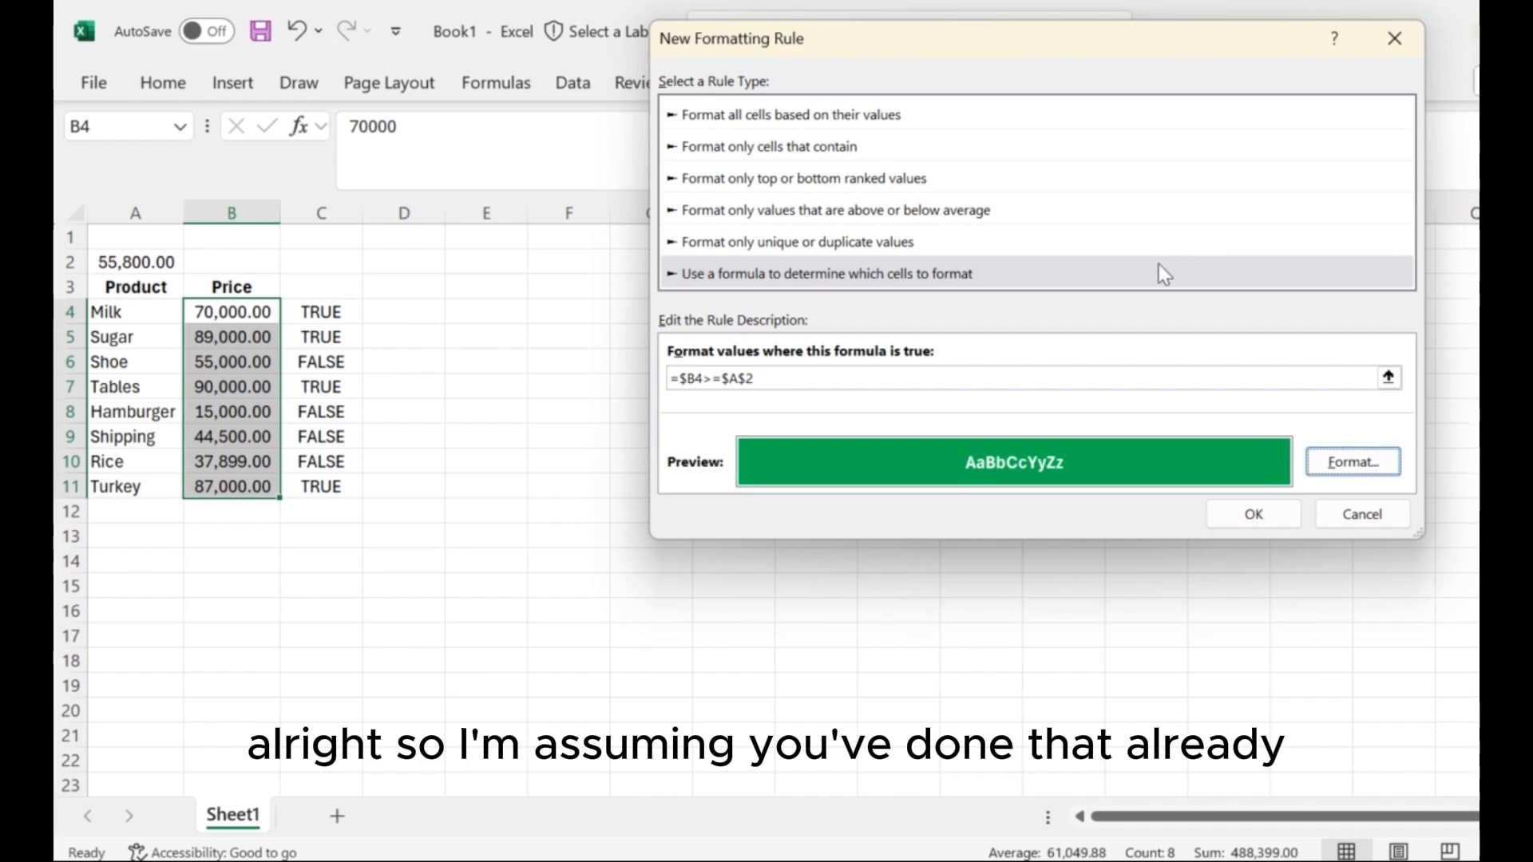
pyautogui.click(1252, 516)
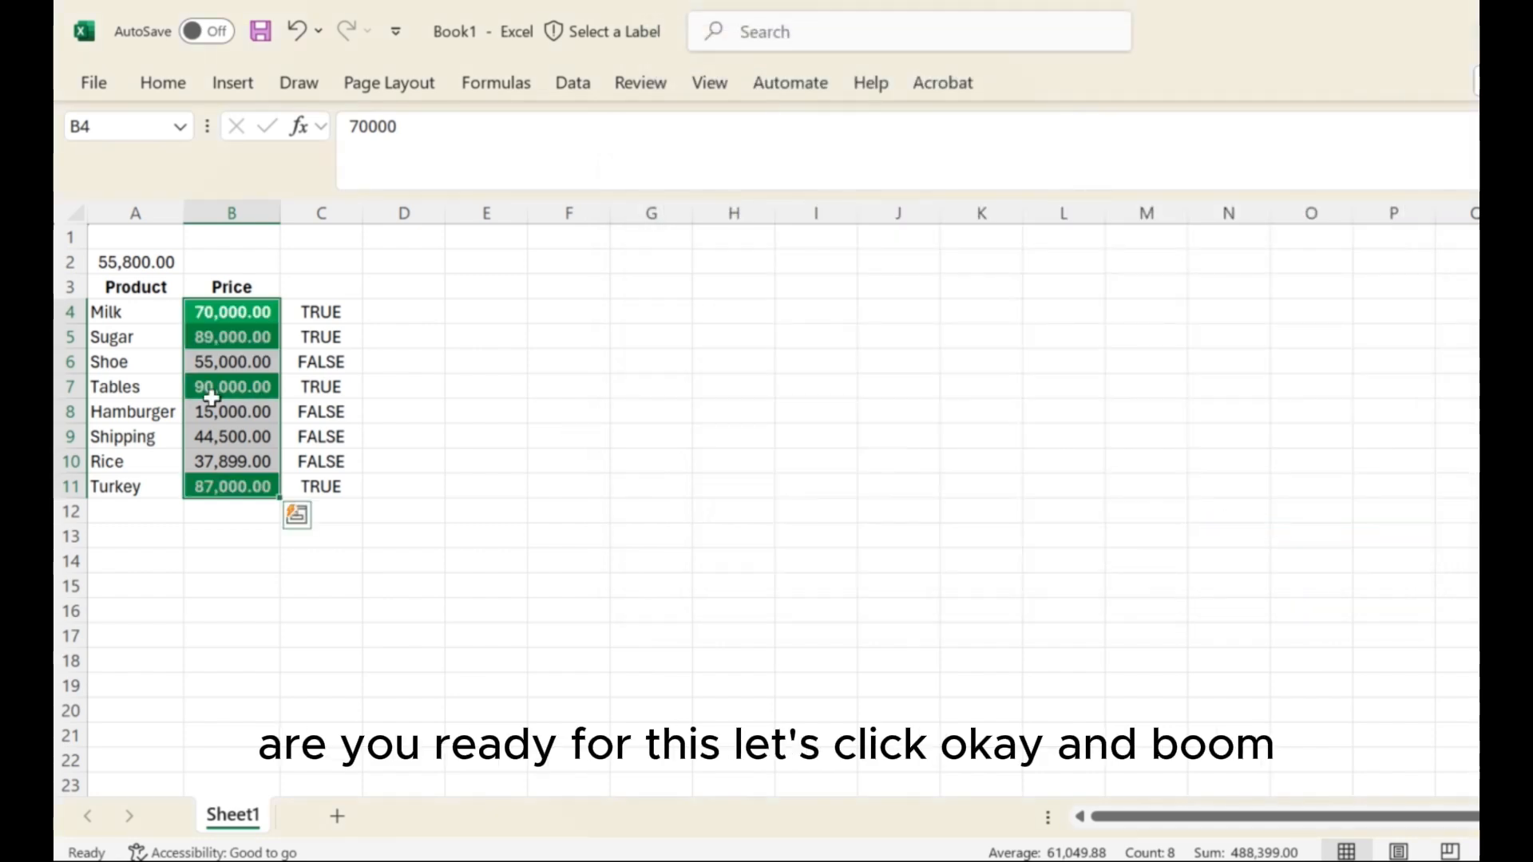
# Step: Check the conditional formatting on the prices in B4, B5, B7 and B11
pyautogui.click(232, 386)
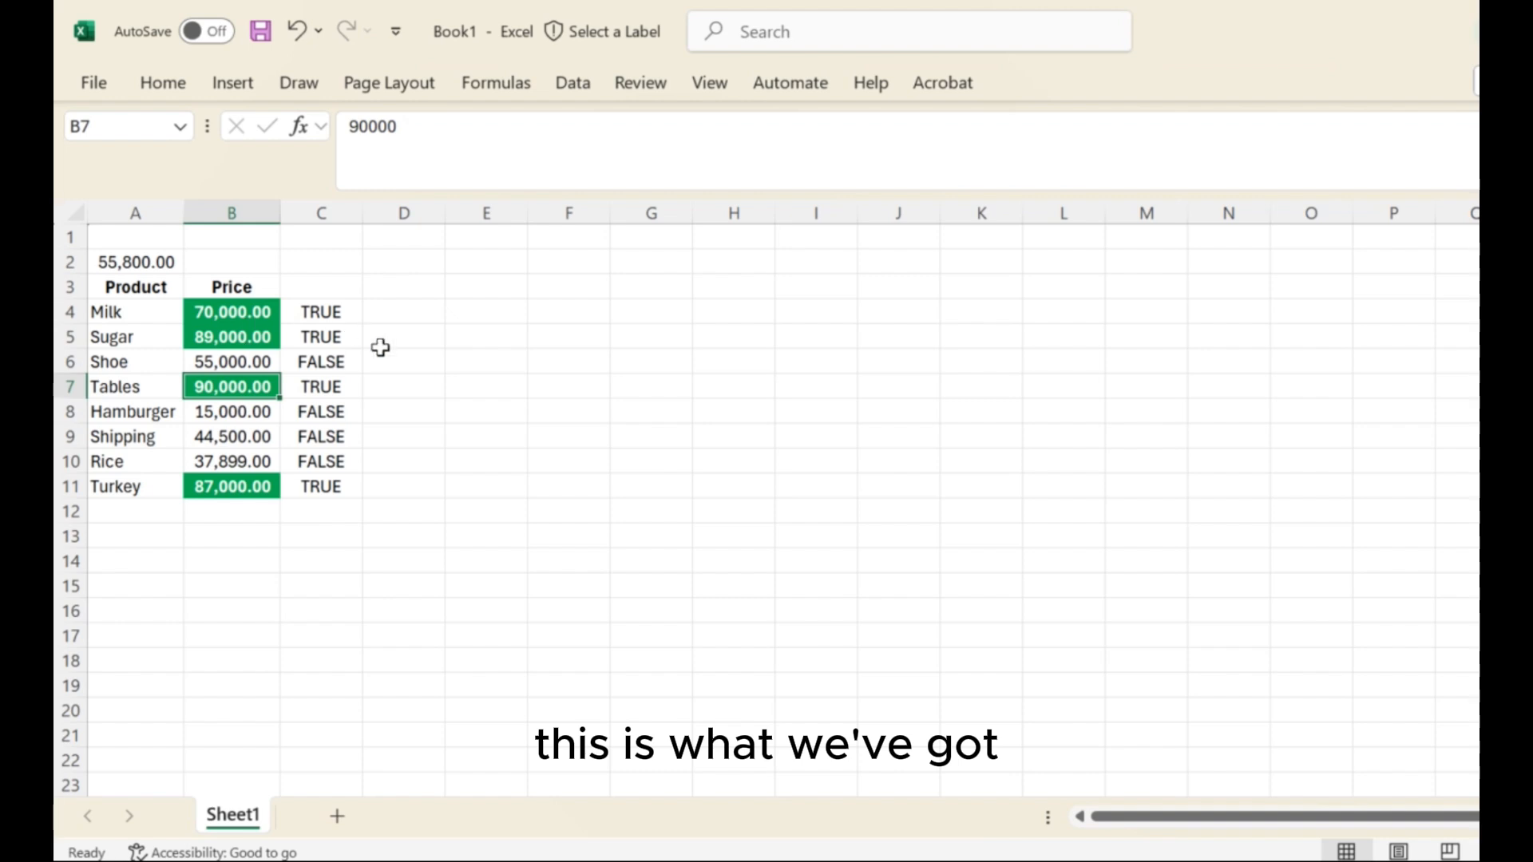
pyautogui.click(192, 313)
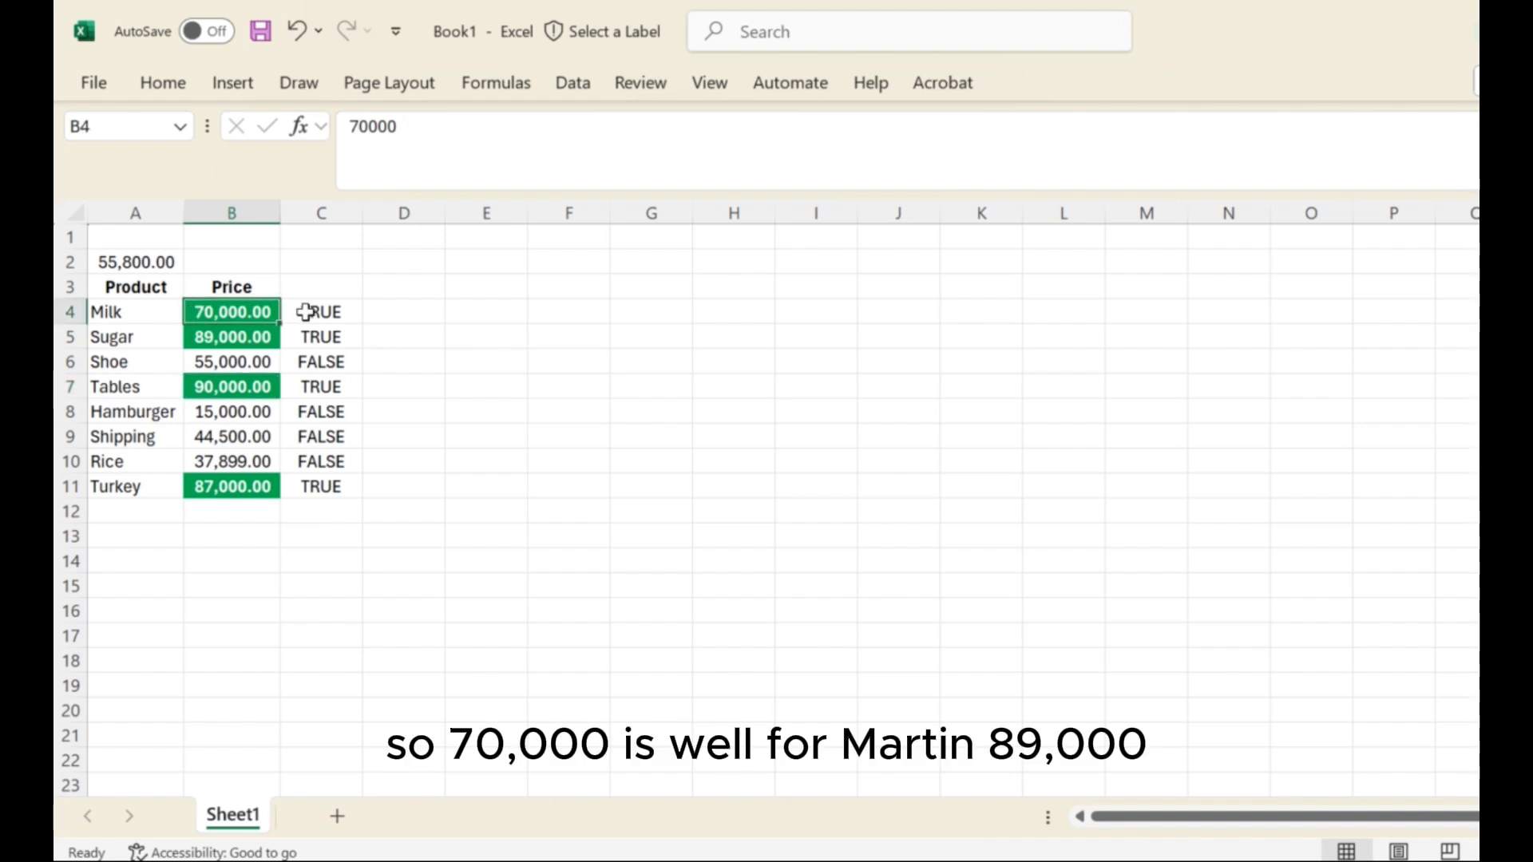
pyautogui.click(239, 336)
pyautogui.click(219, 385)
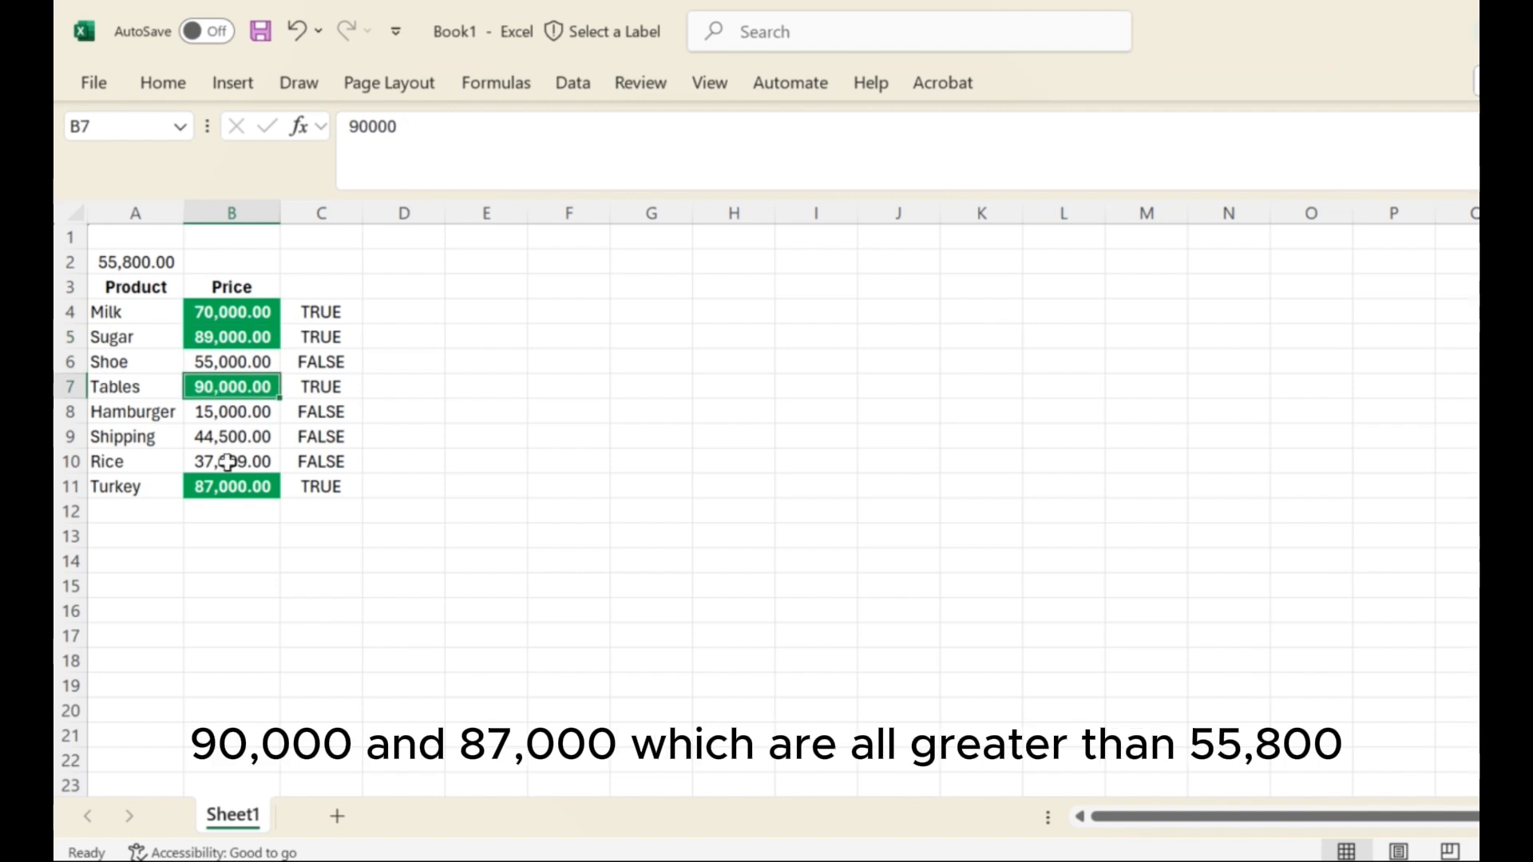
pyautogui.click(225, 486)
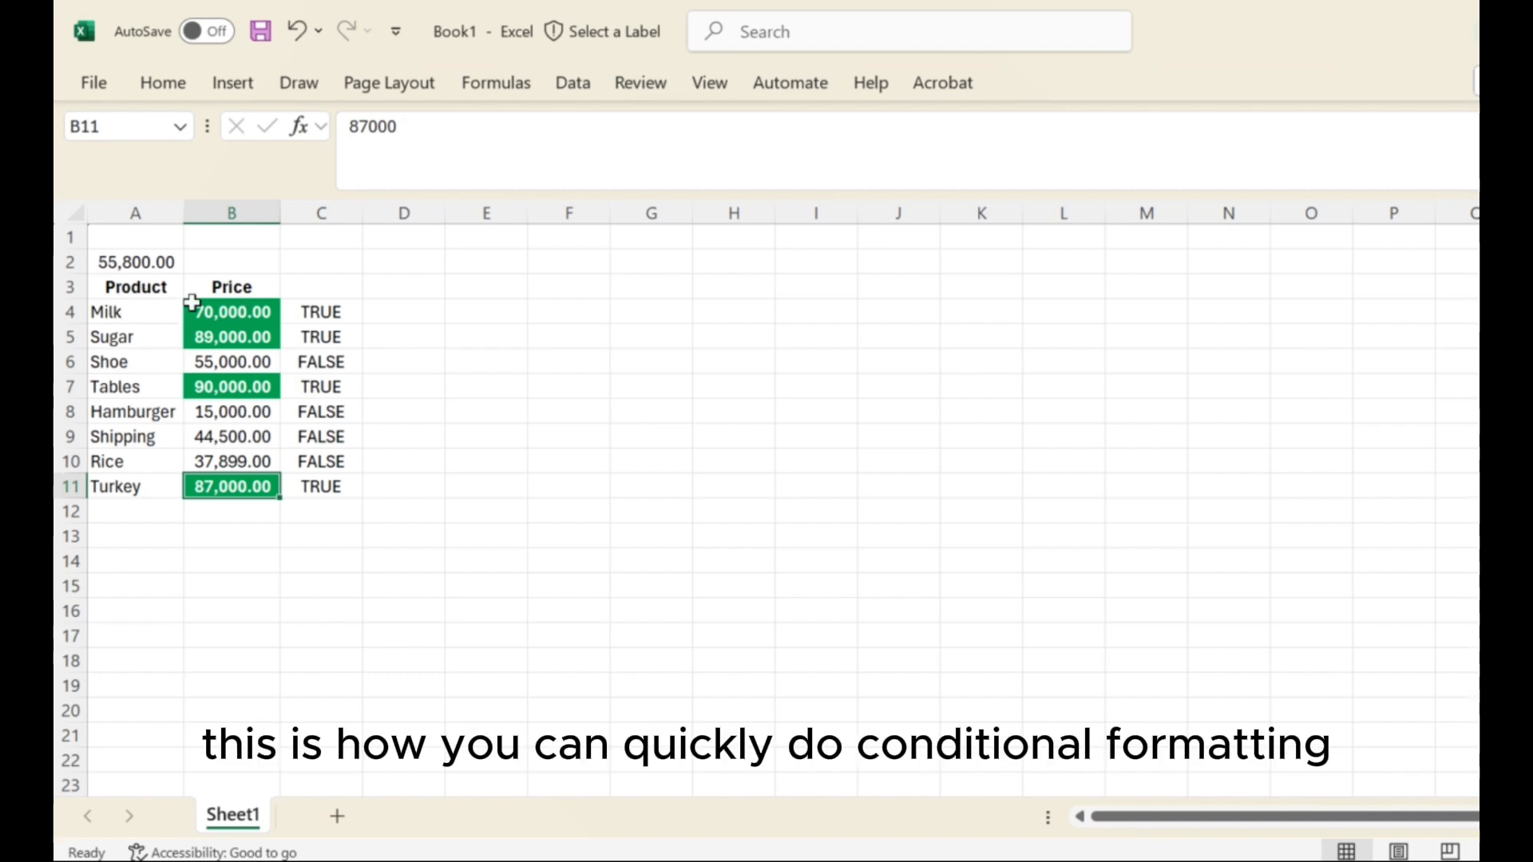
pyautogui.click(122, 285)
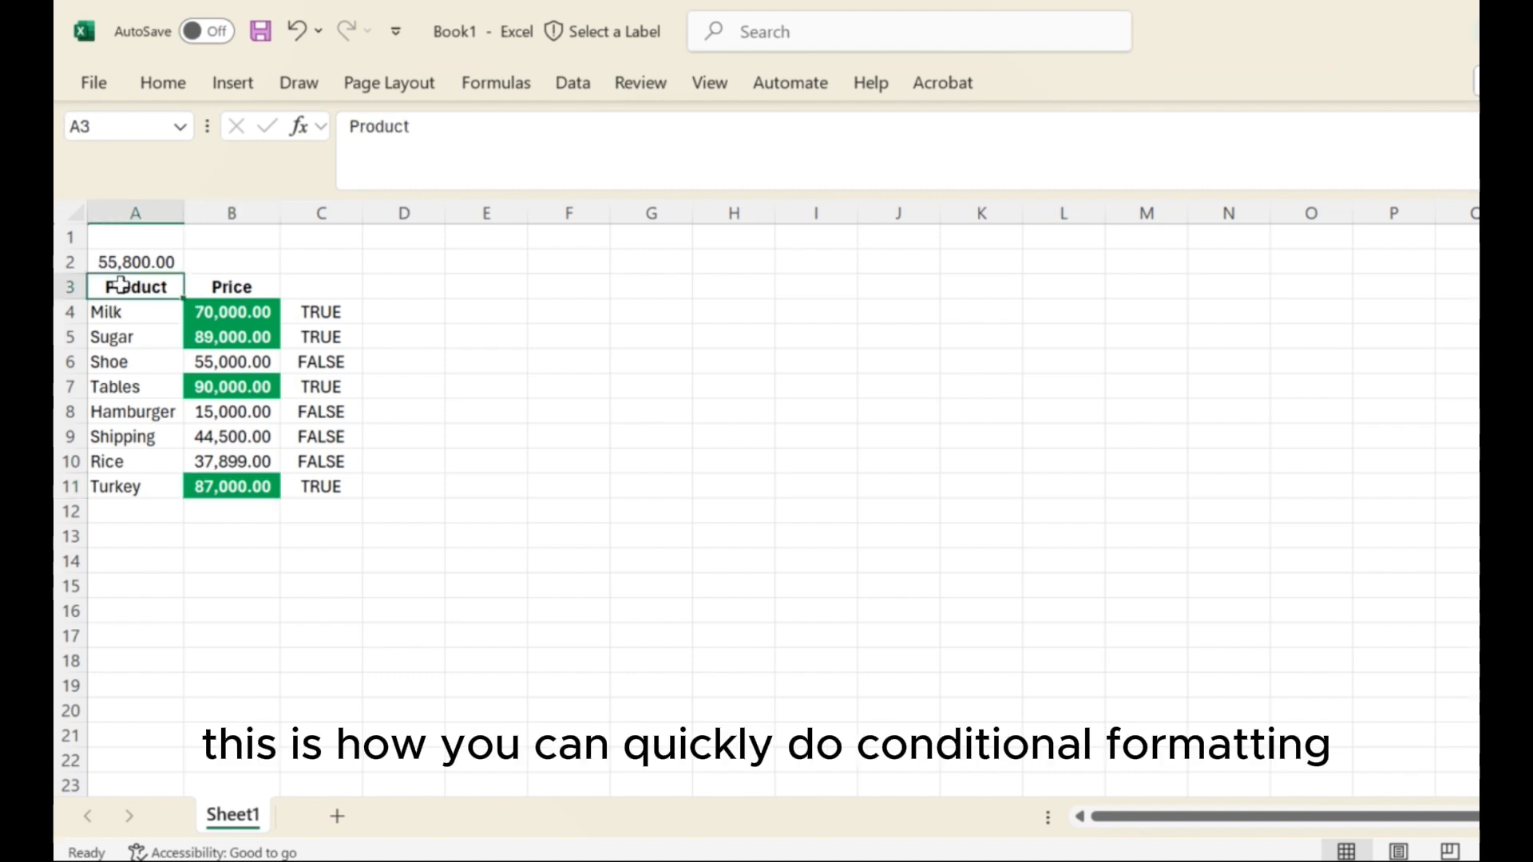
pyautogui.click(230, 288)
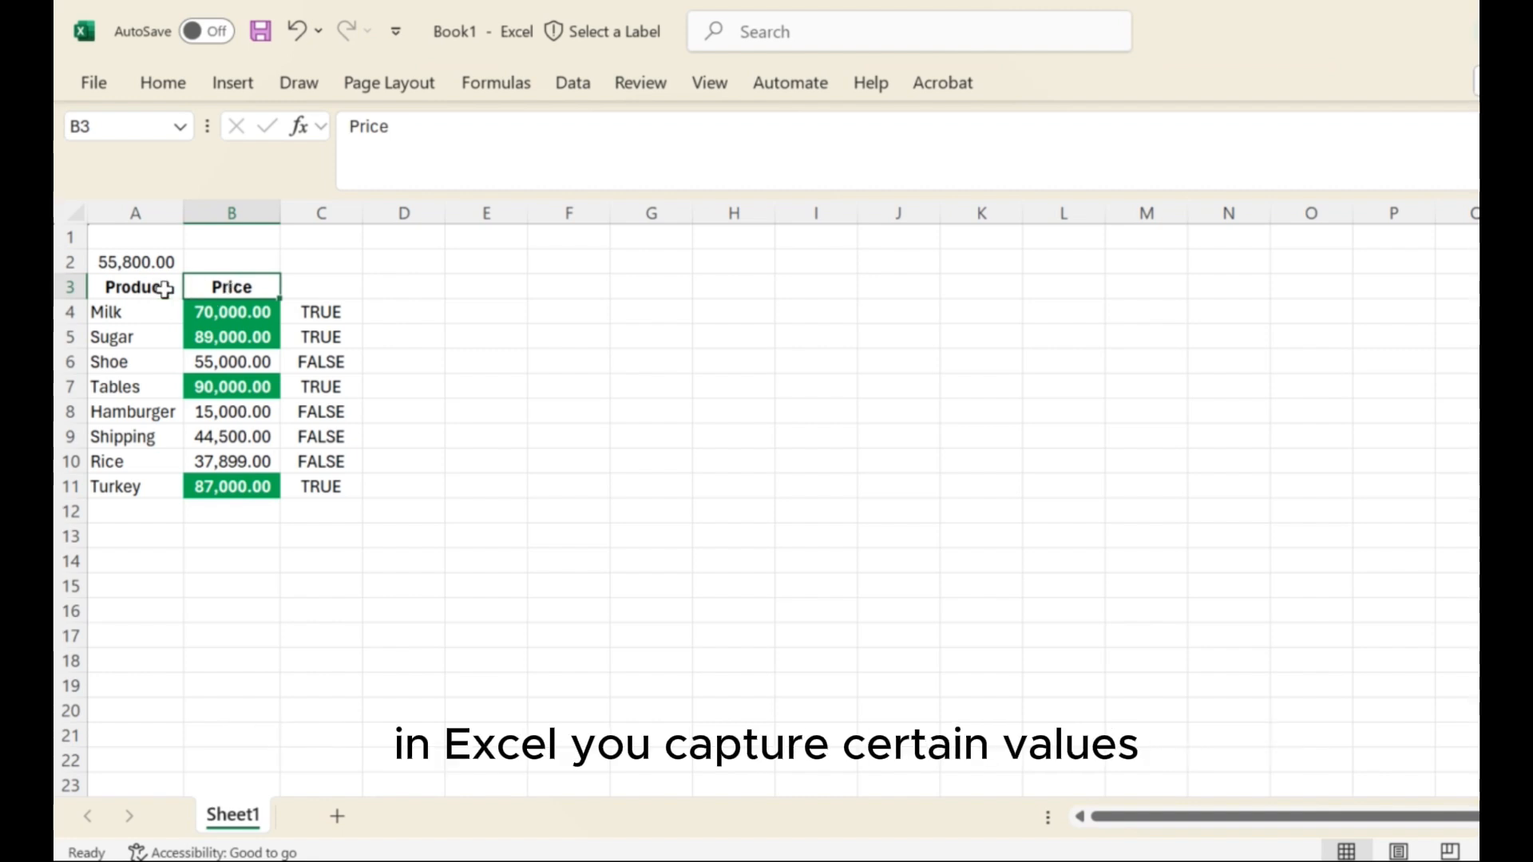
pyautogui.click(138, 286)
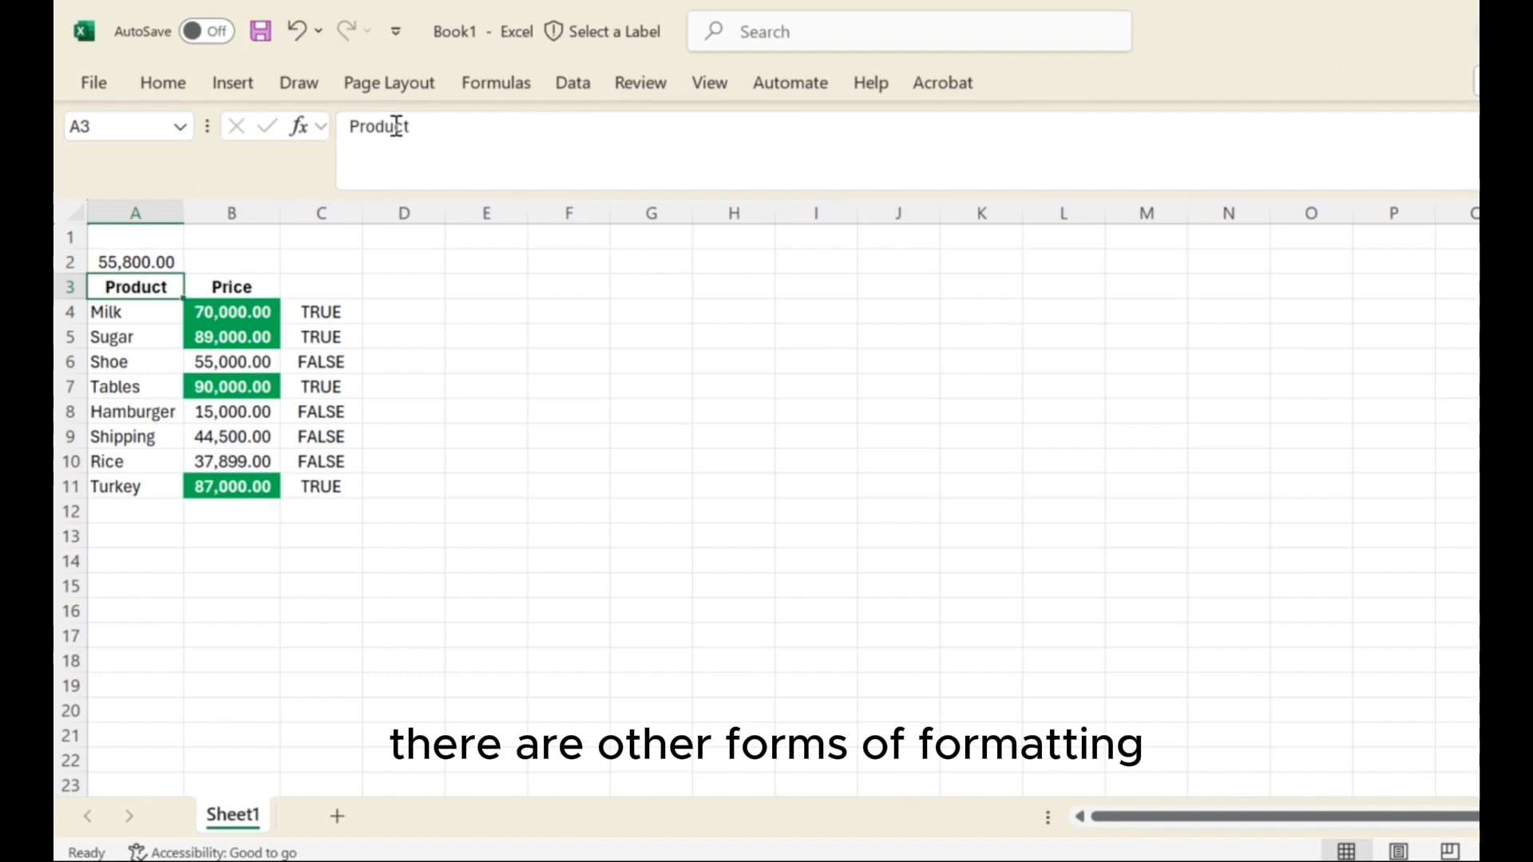
pyautogui.click(163, 83)
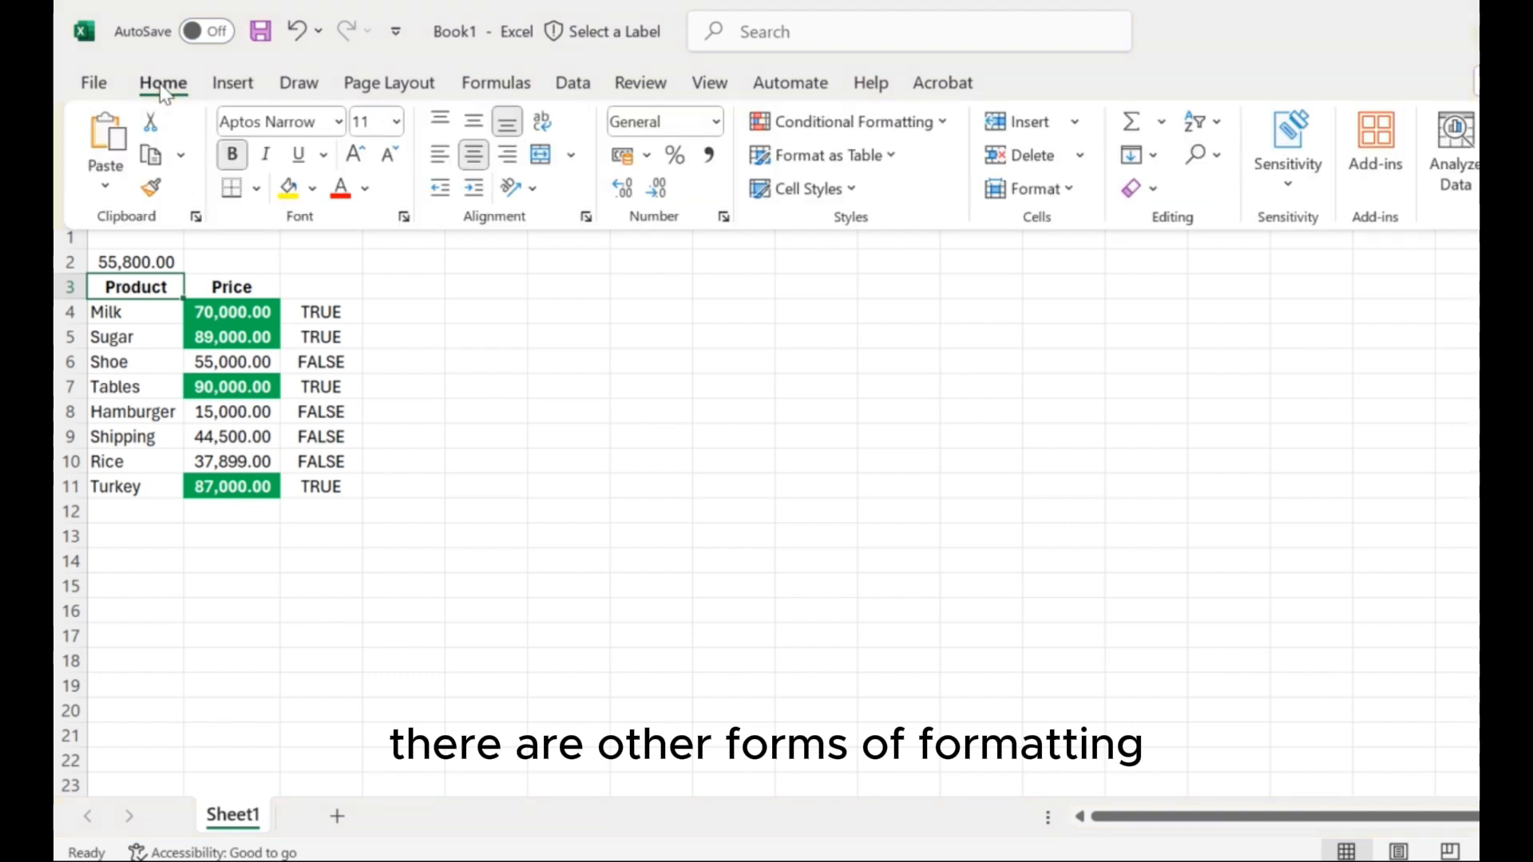
pyautogui.click(124, 345)
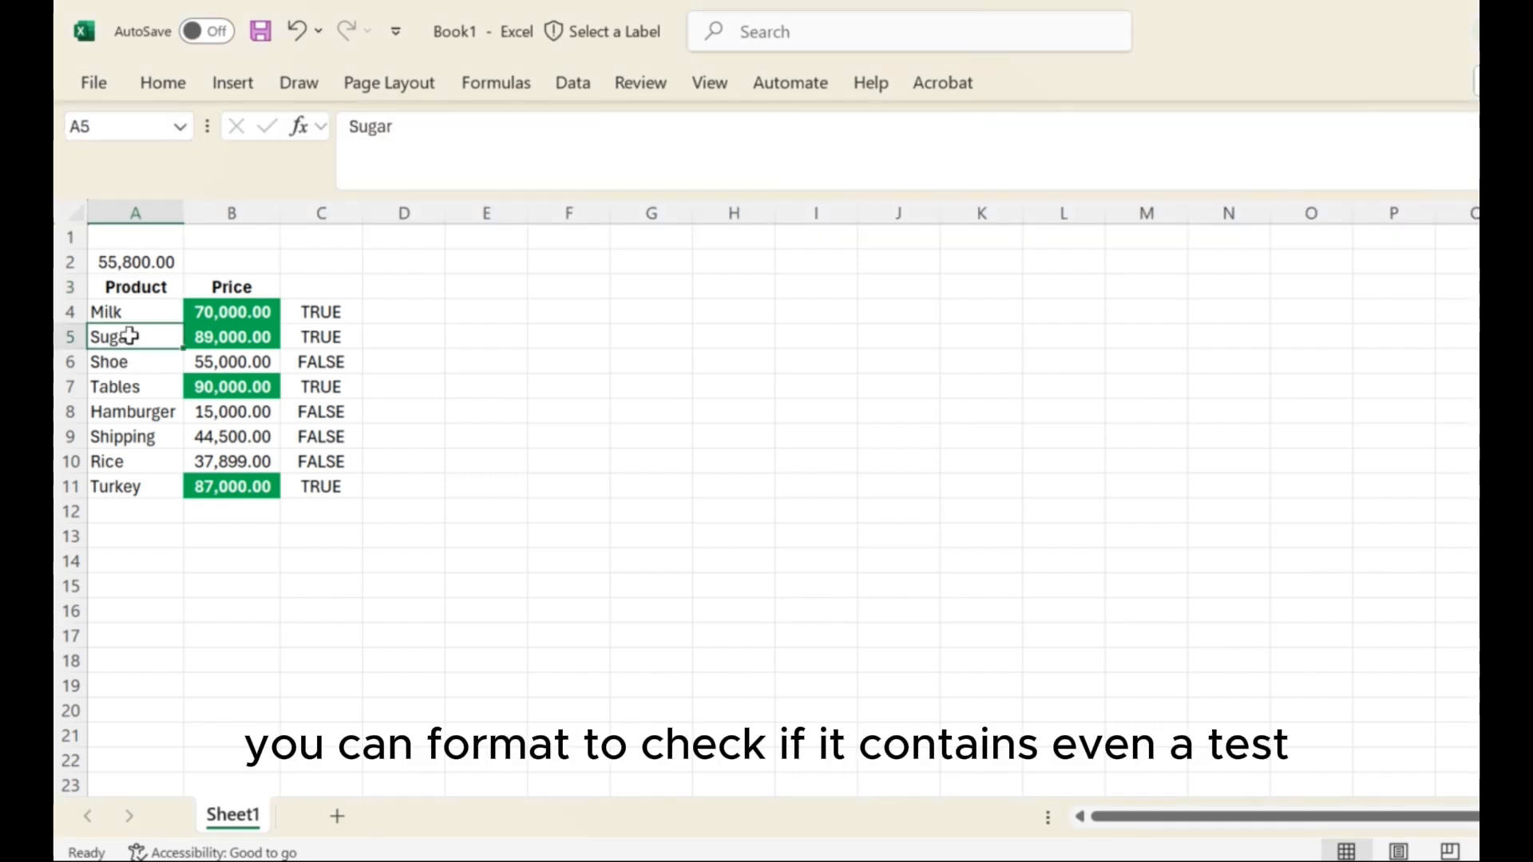
pyautogui.click(152, 306)
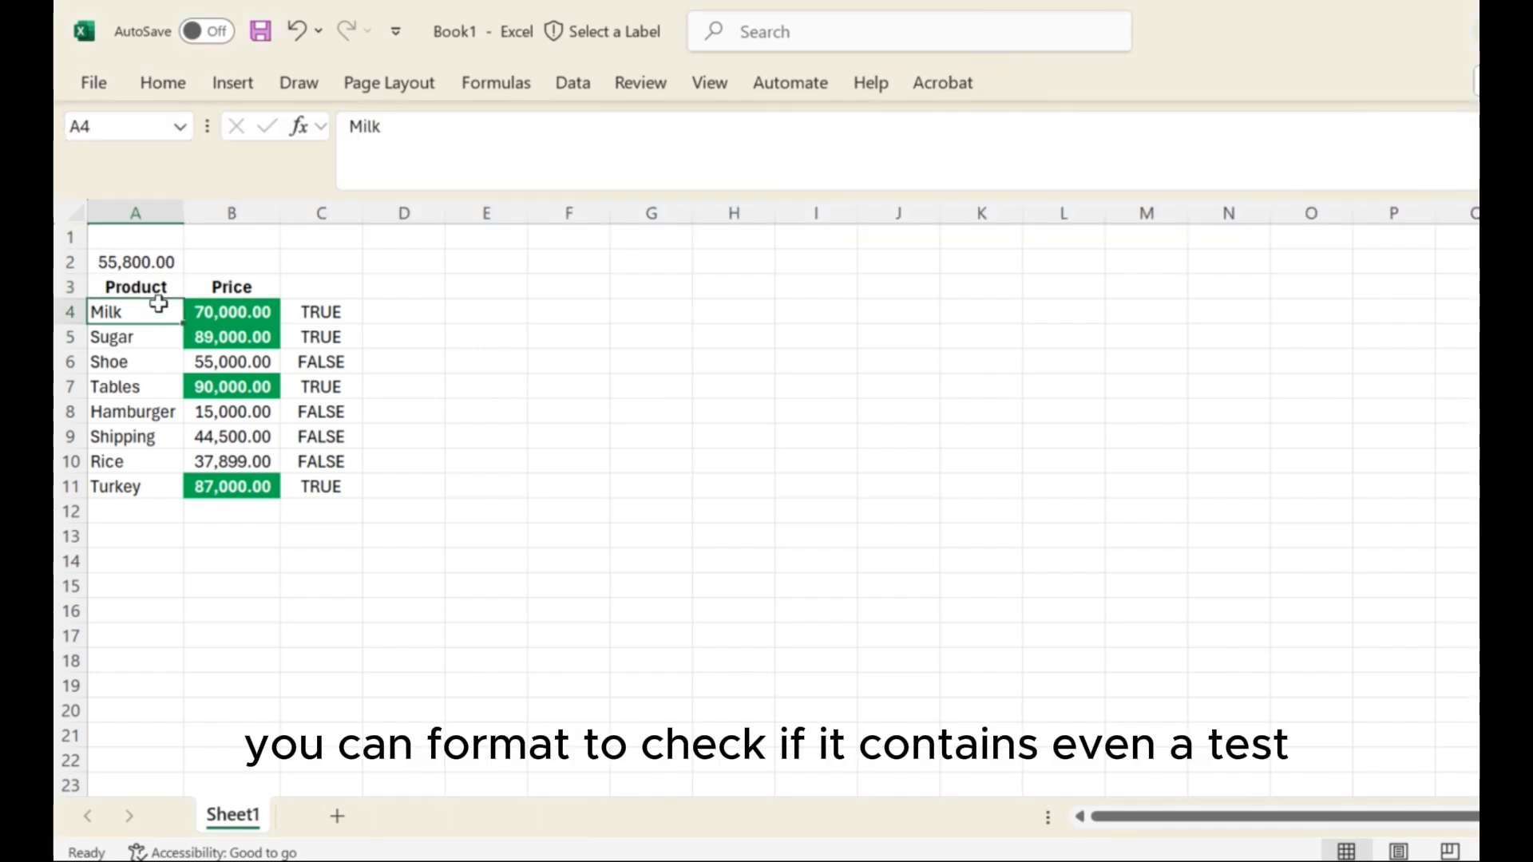
pyautogui.click(120, 335)
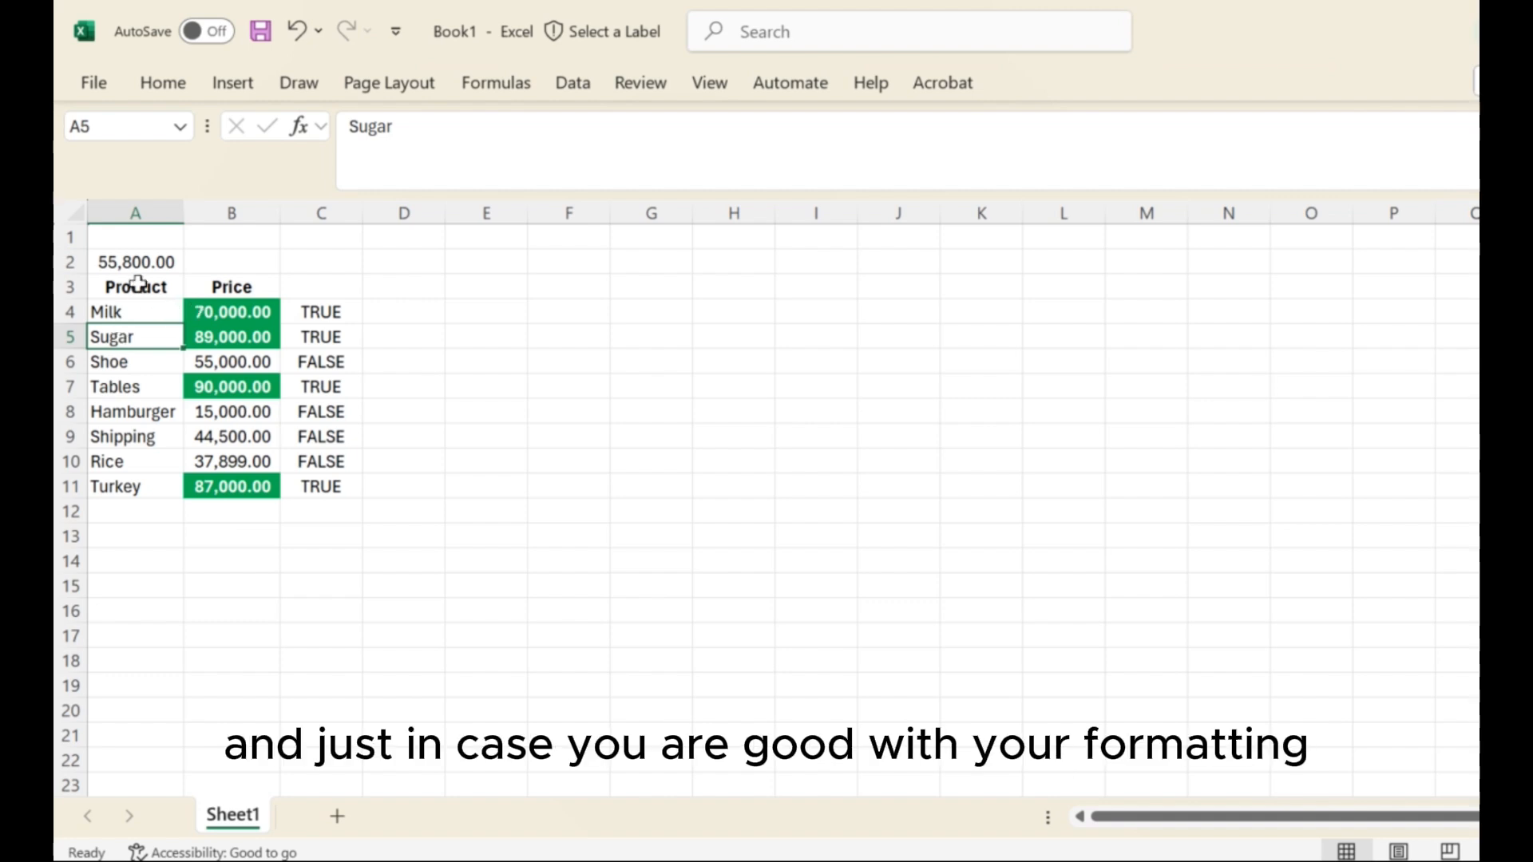
# Step: Clear the conditional formatting rules from the entire sheet
pyautogui.click(222, 288)
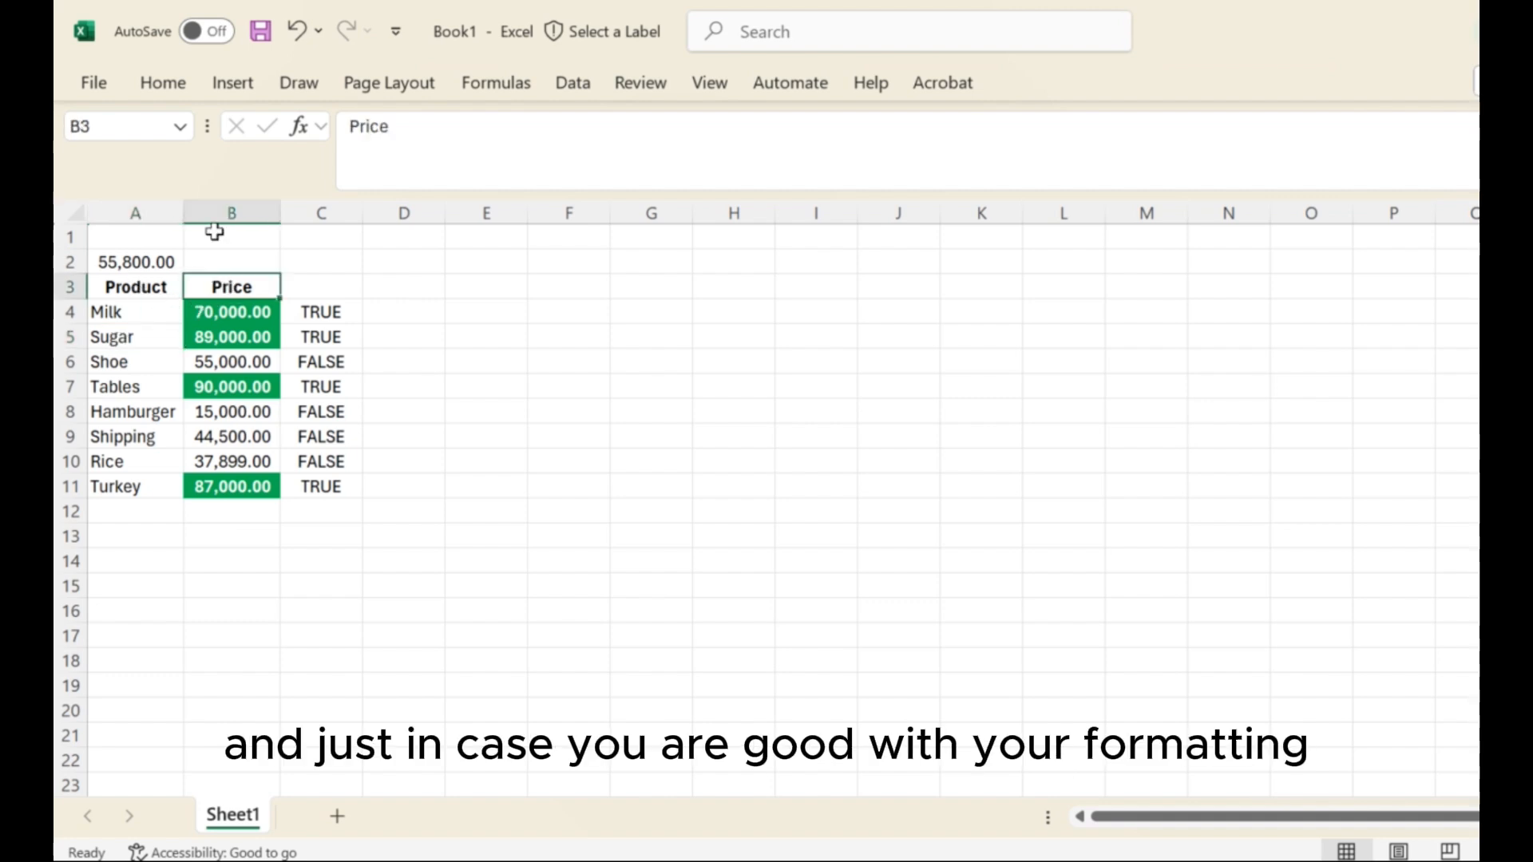
pyautogui.click(189, 86)
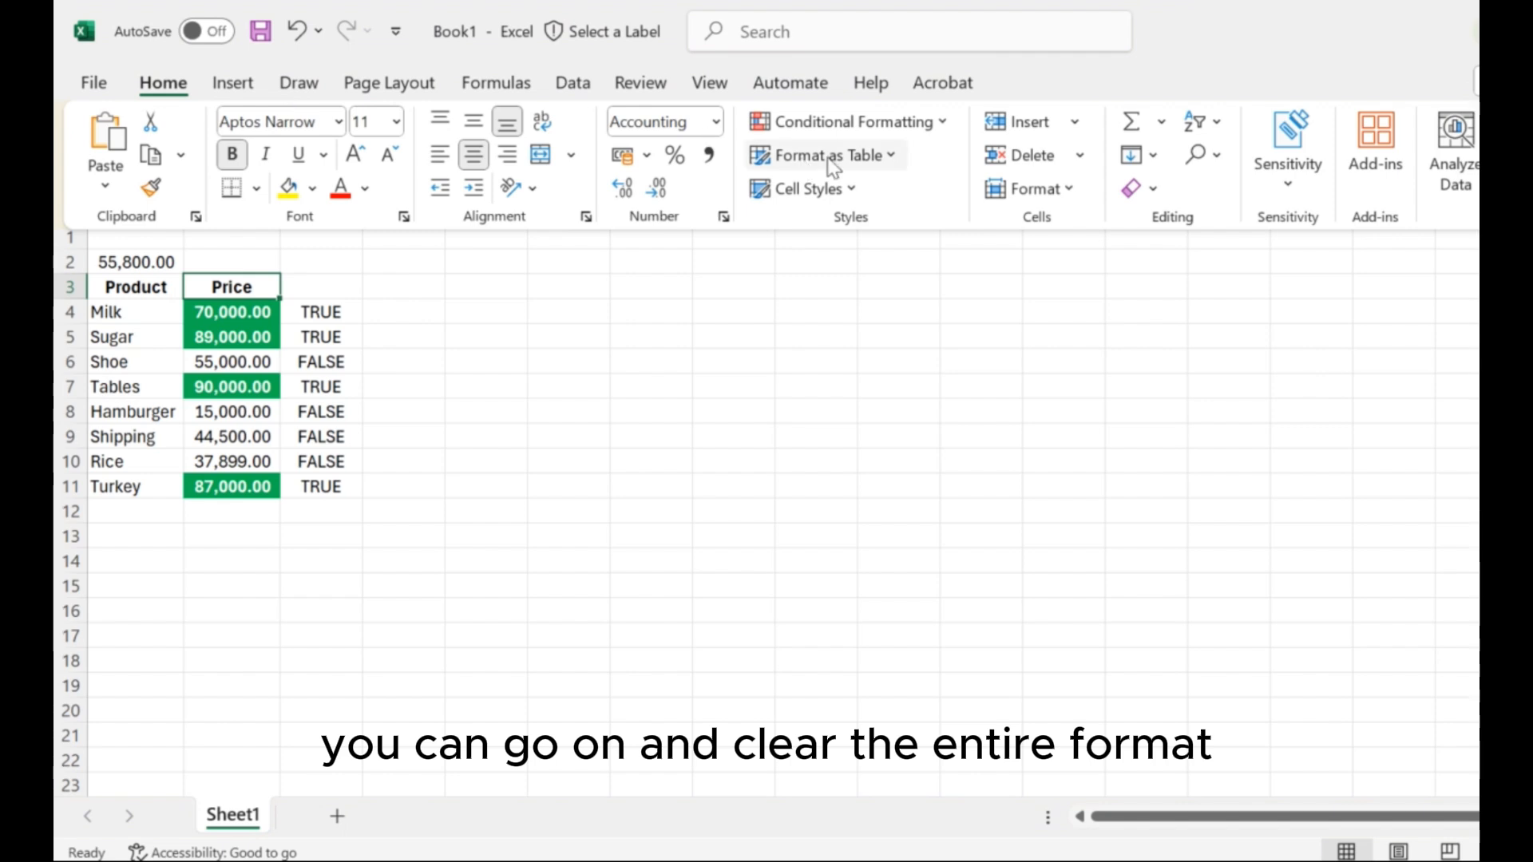
pyautogui.click(946, 123)
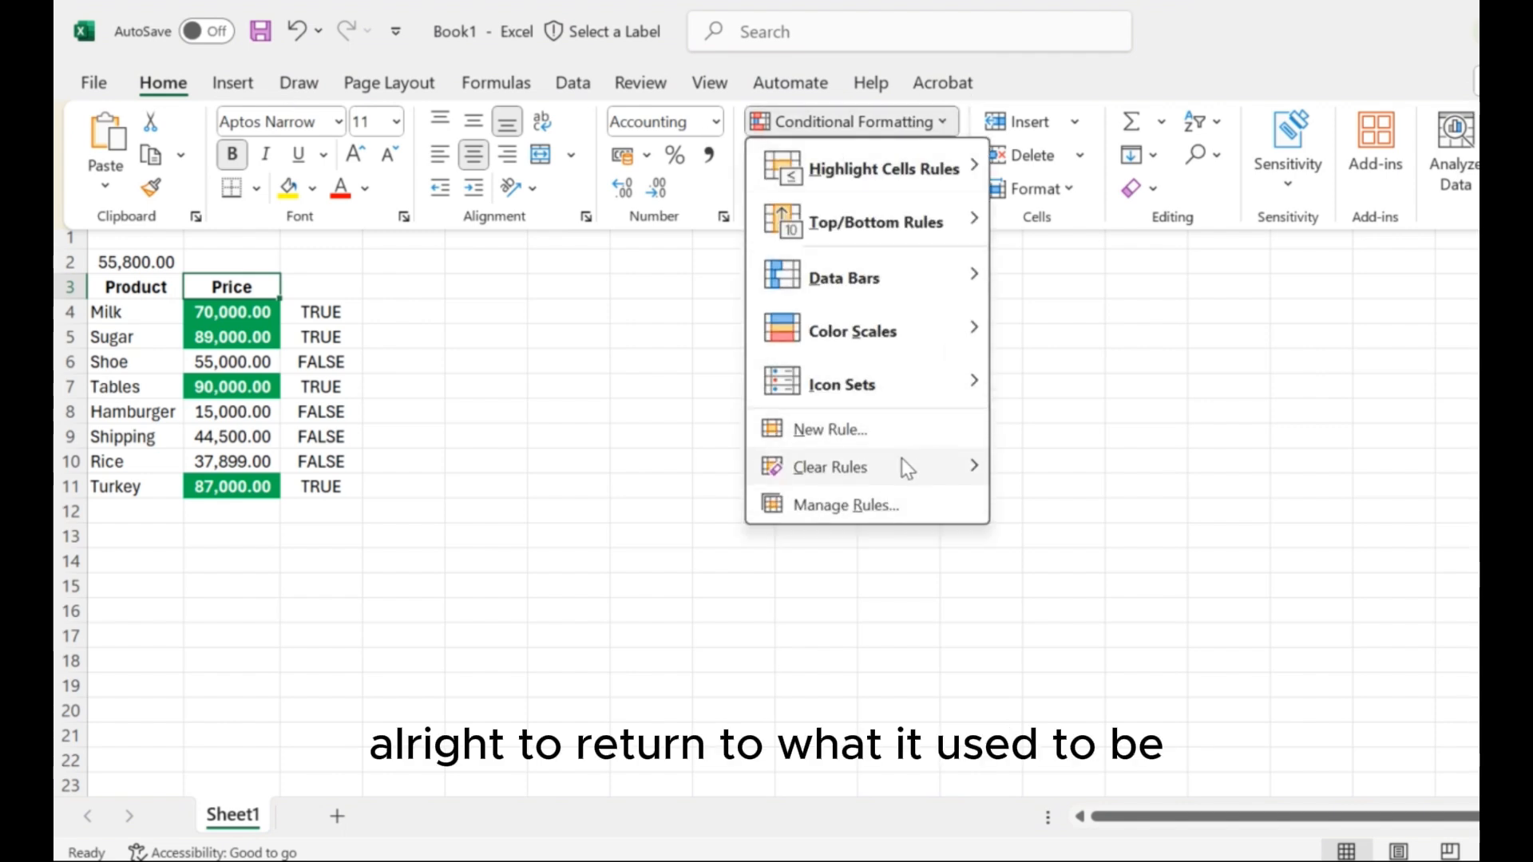
pyautogui.moveTo(902, 460)
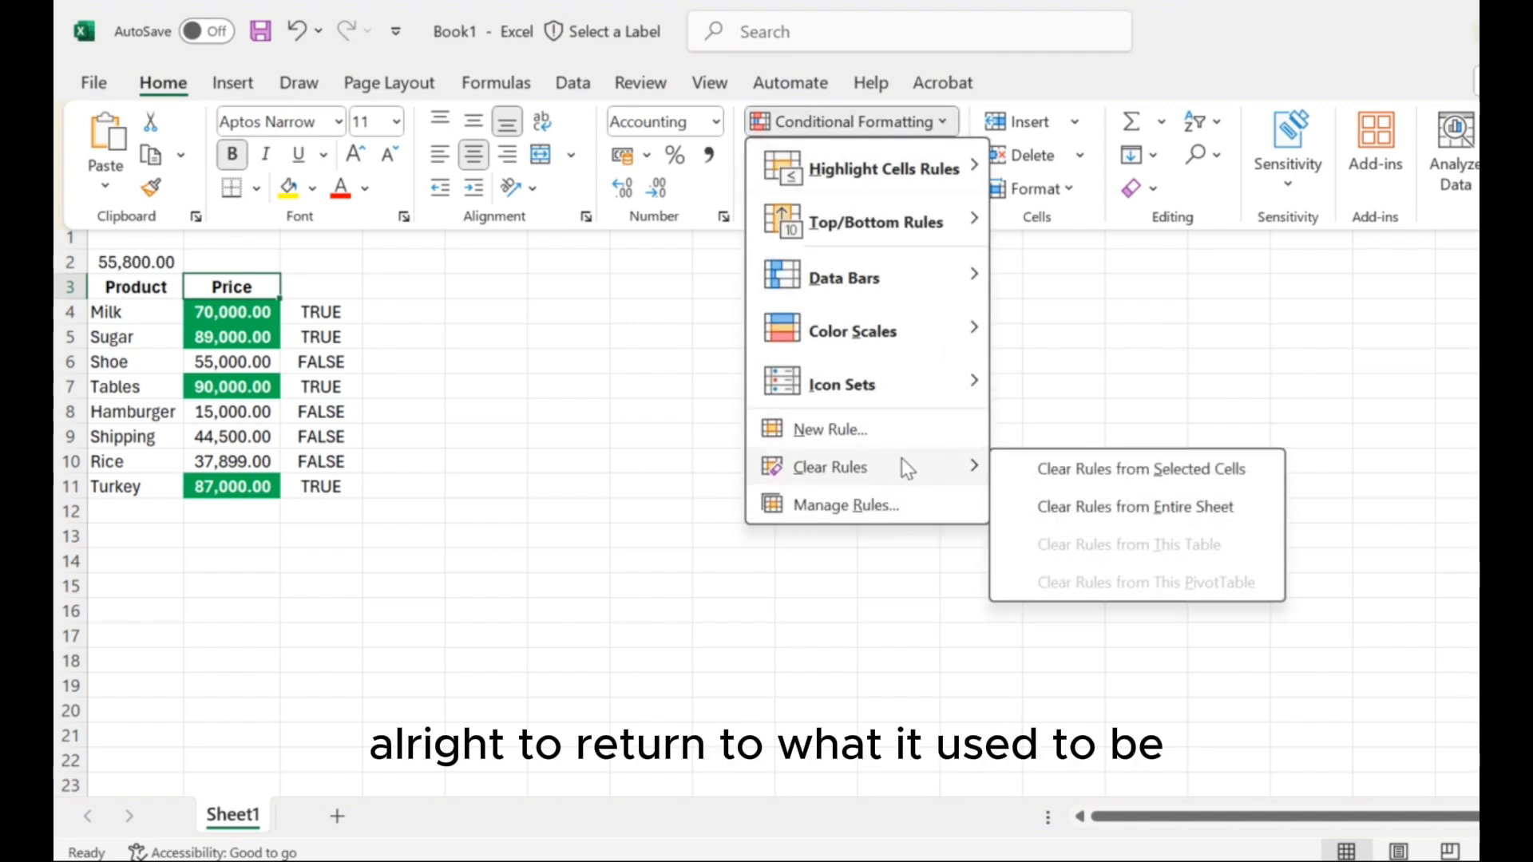
pyautogui.click(1117, 511)
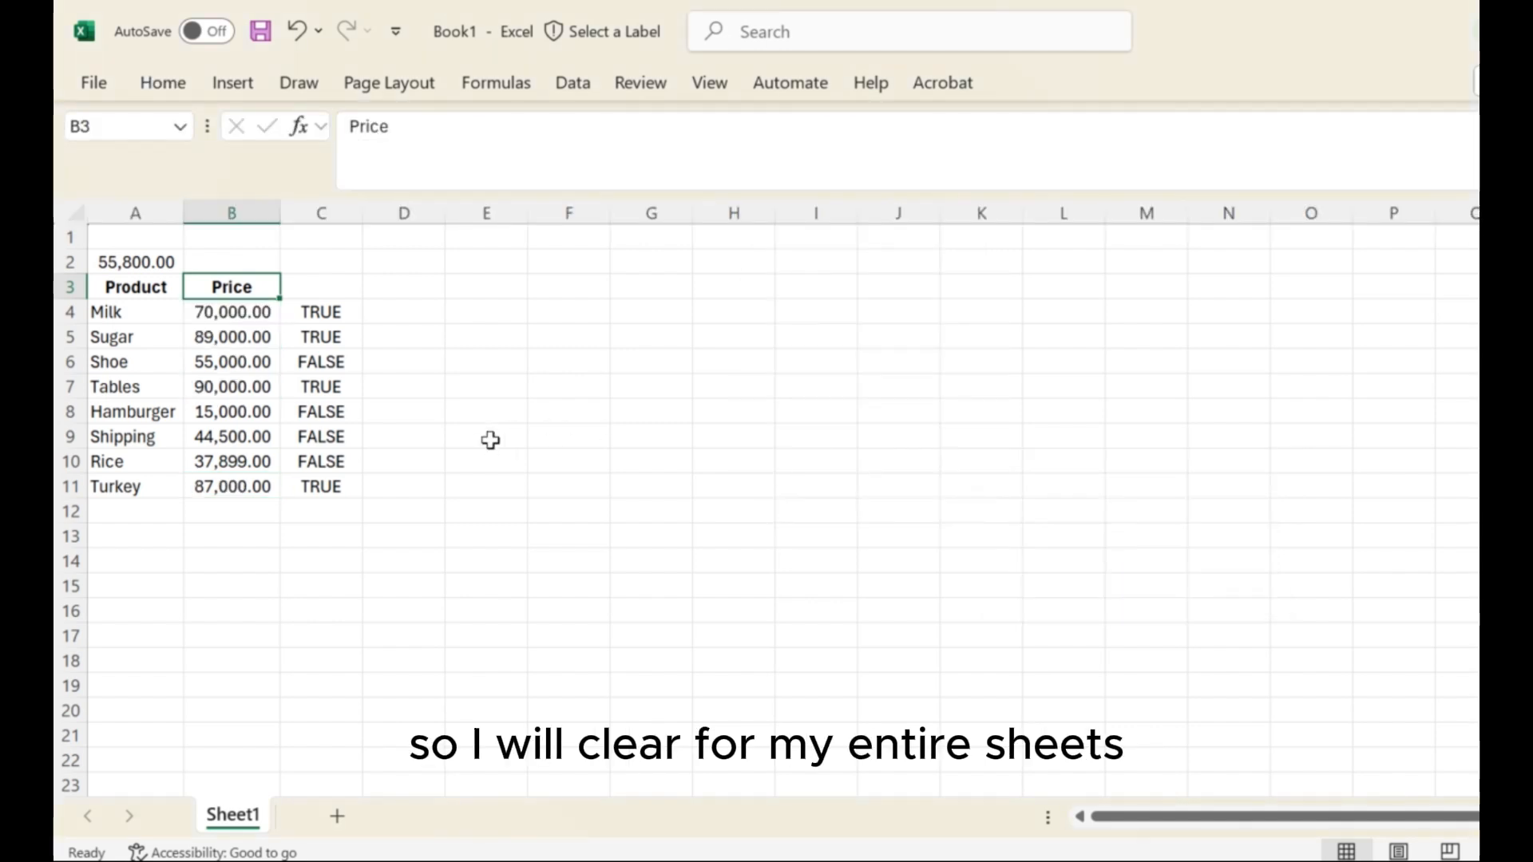
pyautogui.click(165, 366)
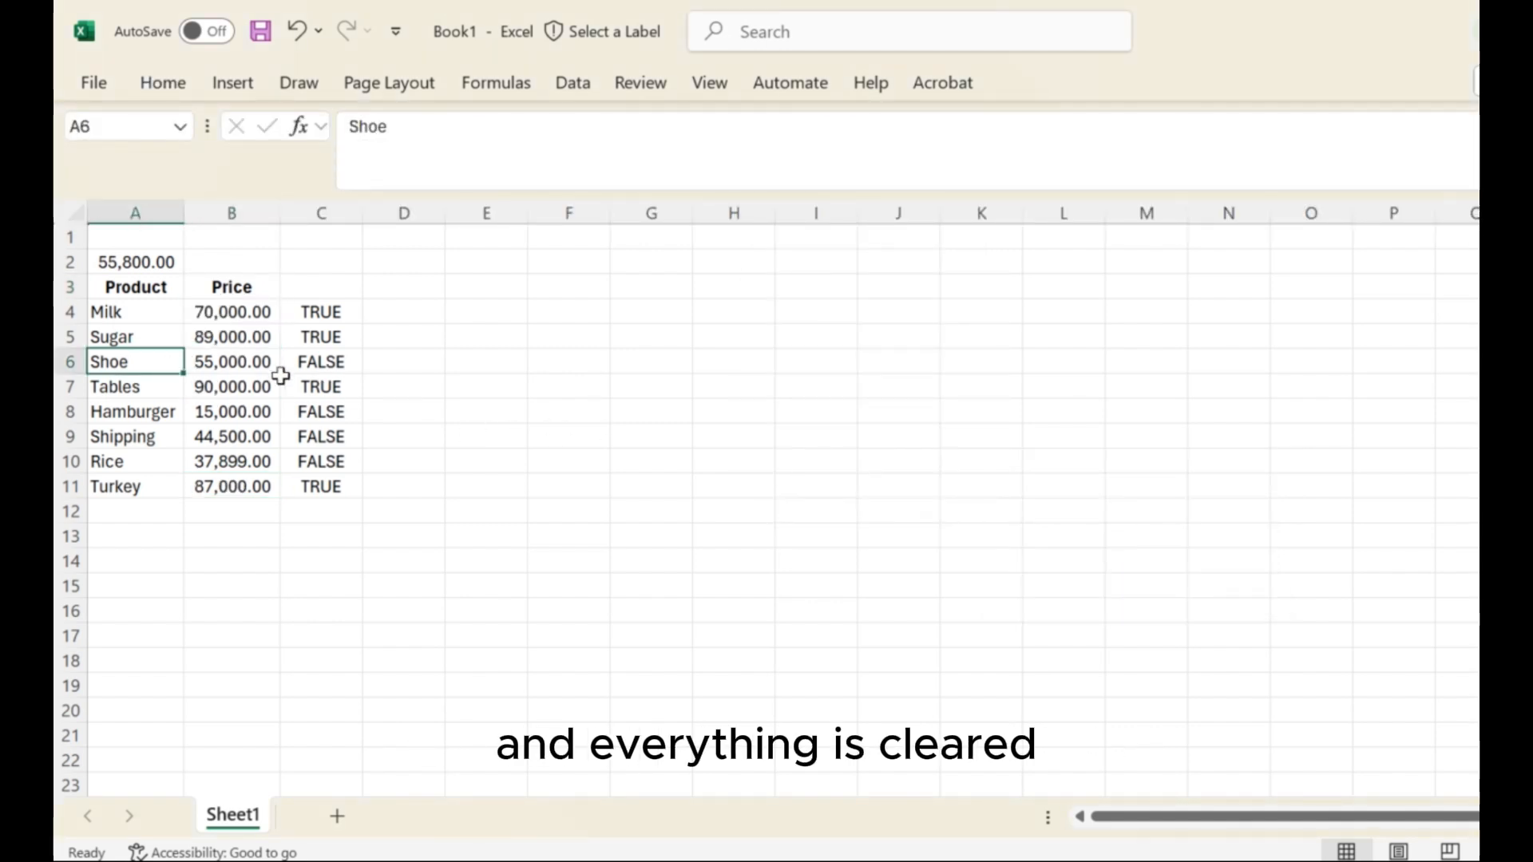